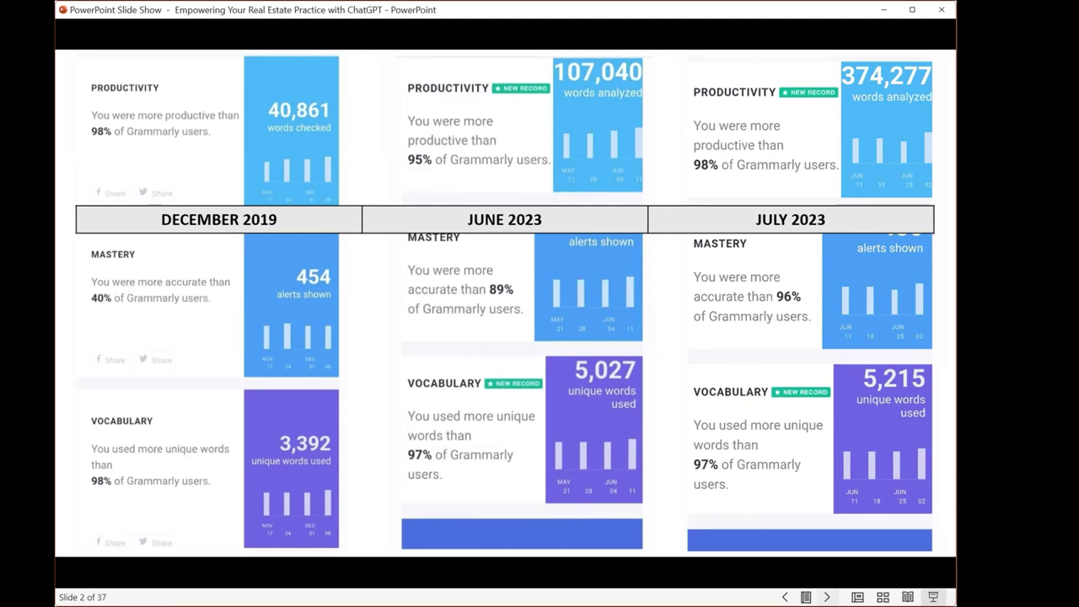
pyautogui.press('Right')
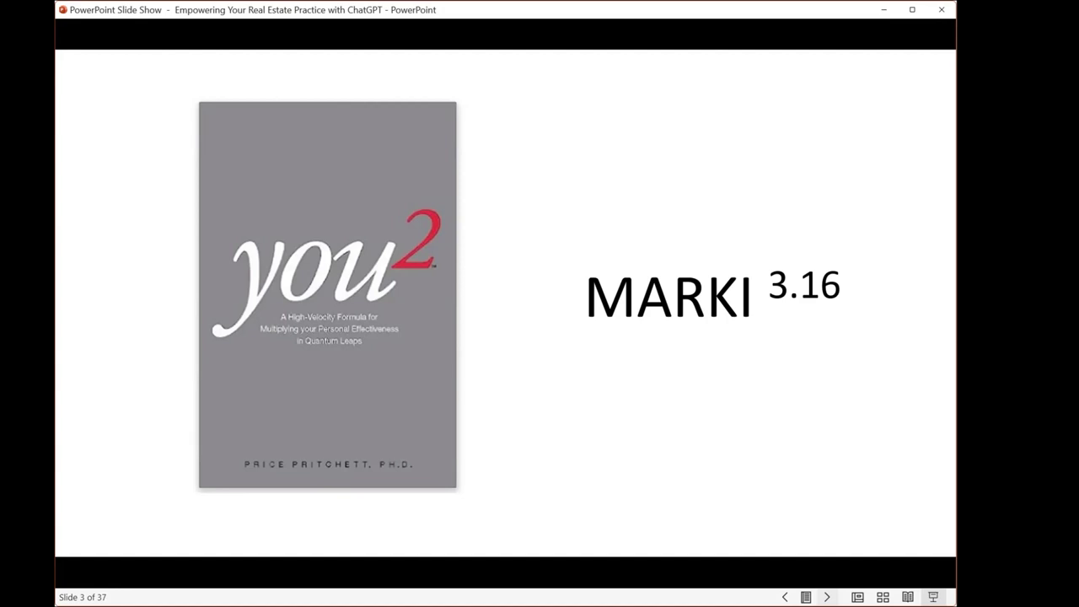
pyautogui.press('Right')
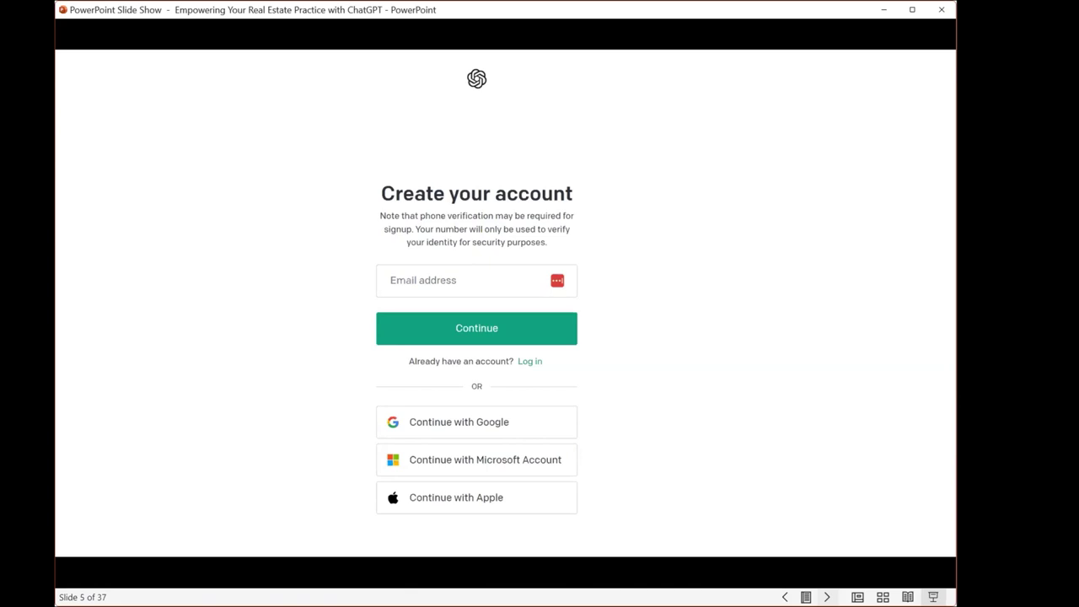
pyautogui.press('Left')
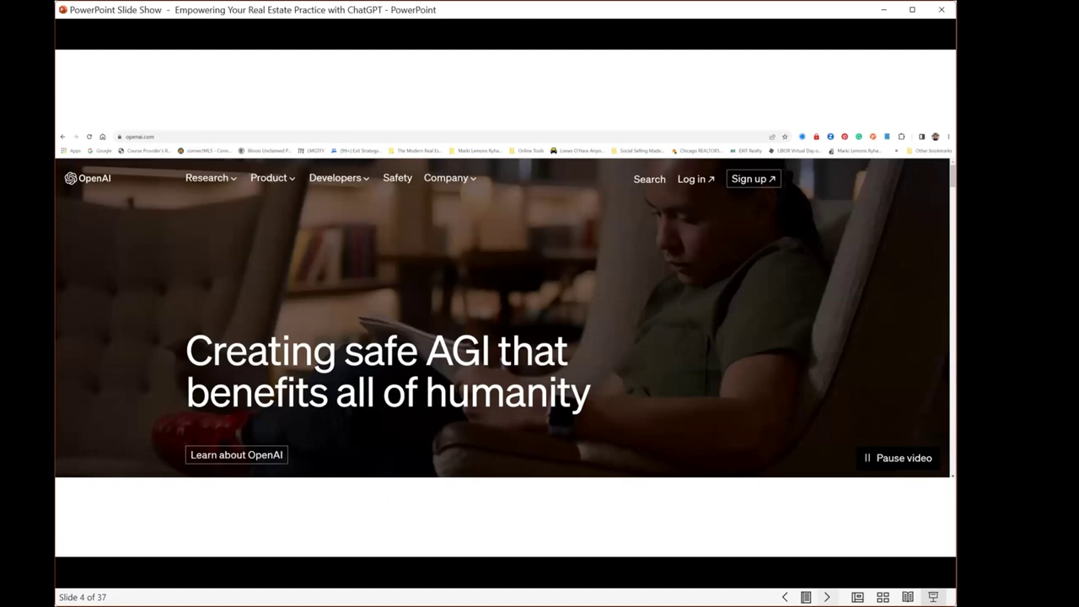
pyautogui.press('Right')
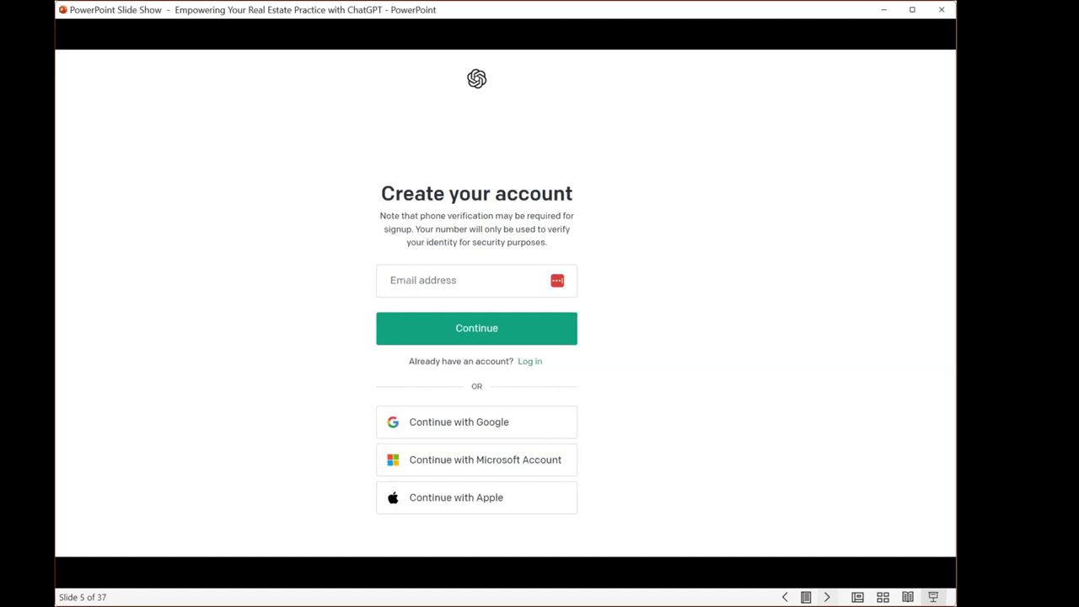
pyautogui.press('Right')
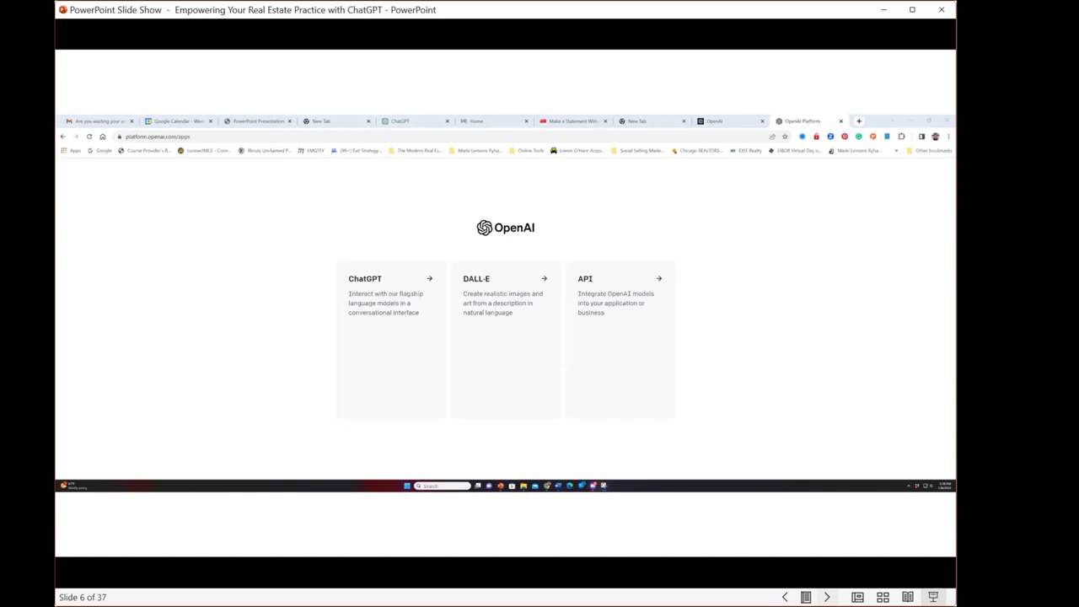
pyautogui.press('Right')
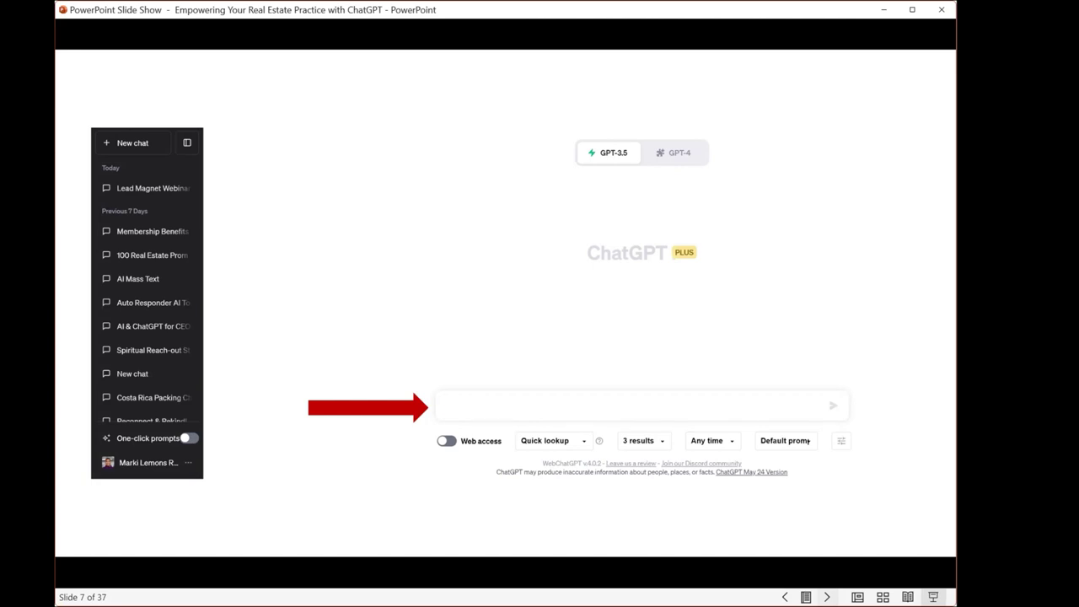
pyautogui.press('Right')
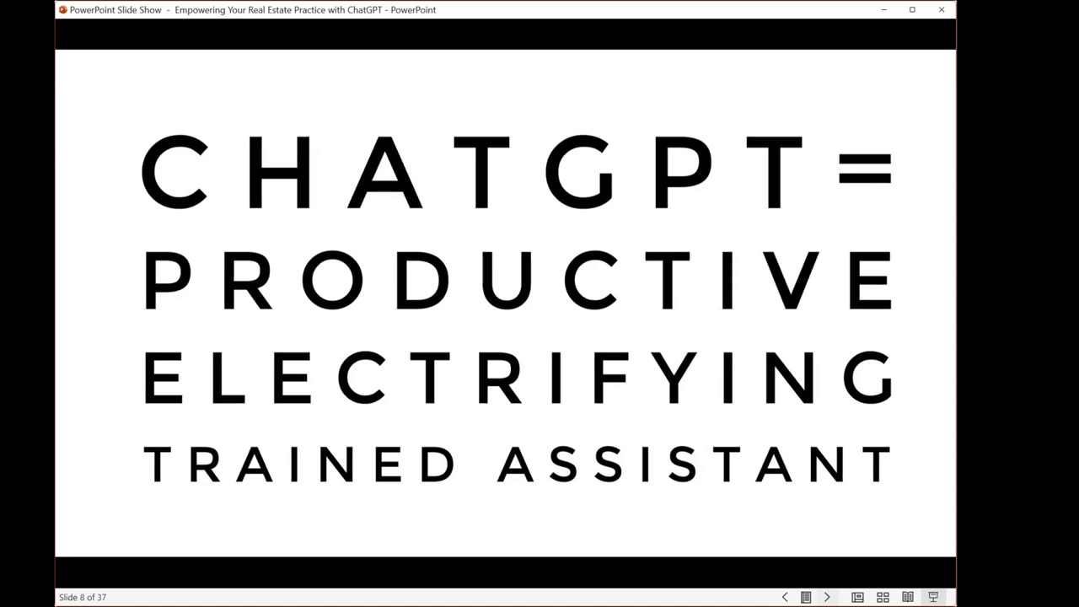
pyautogui.press('Right')
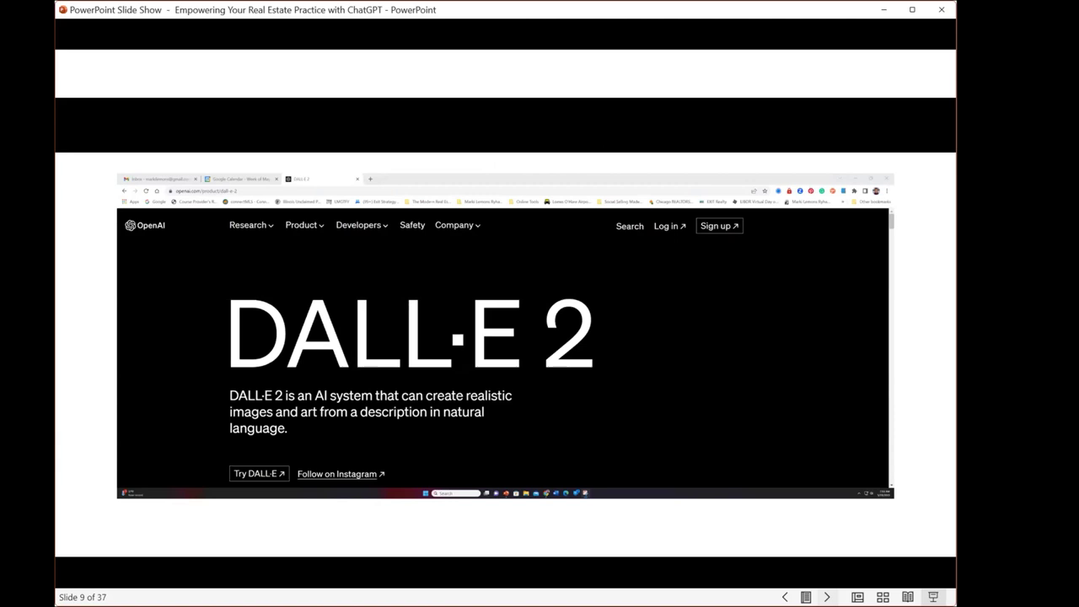
pyautogui.press('Right')
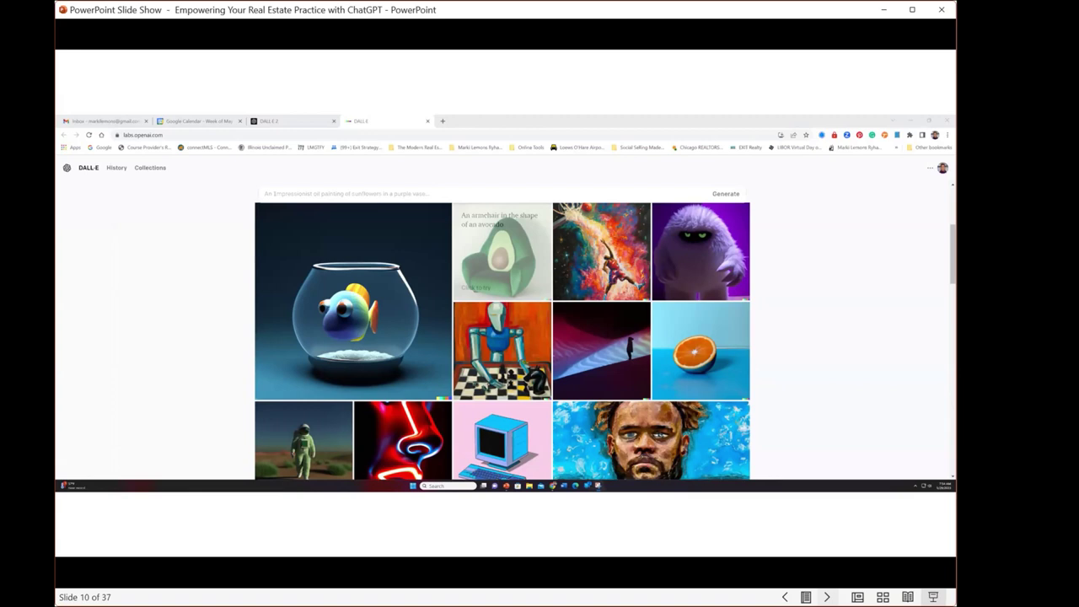
pyautogui.press('Right')
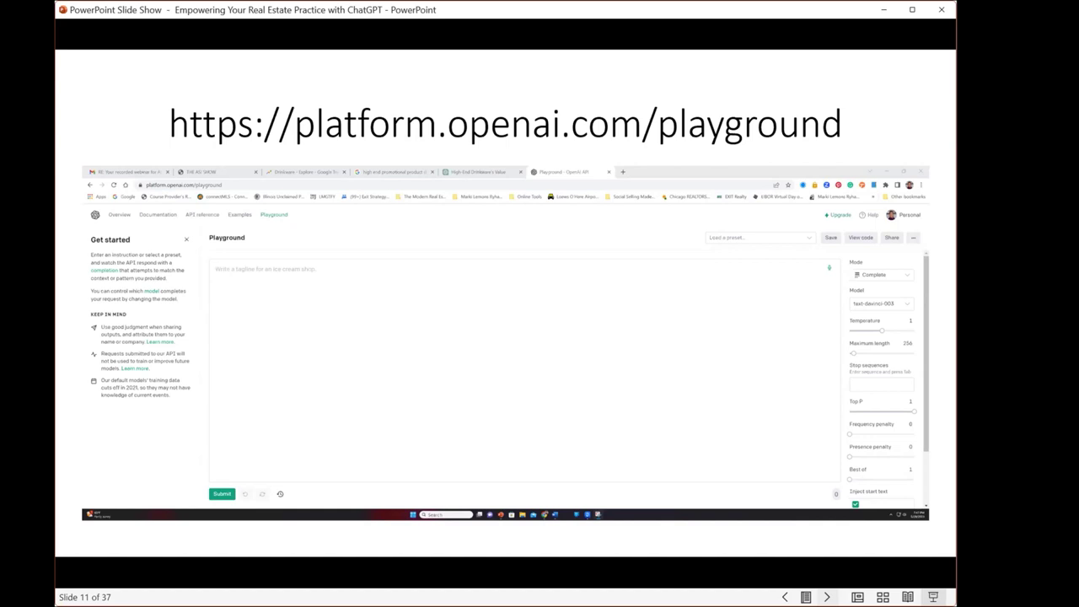
pyautogui.press('Right')
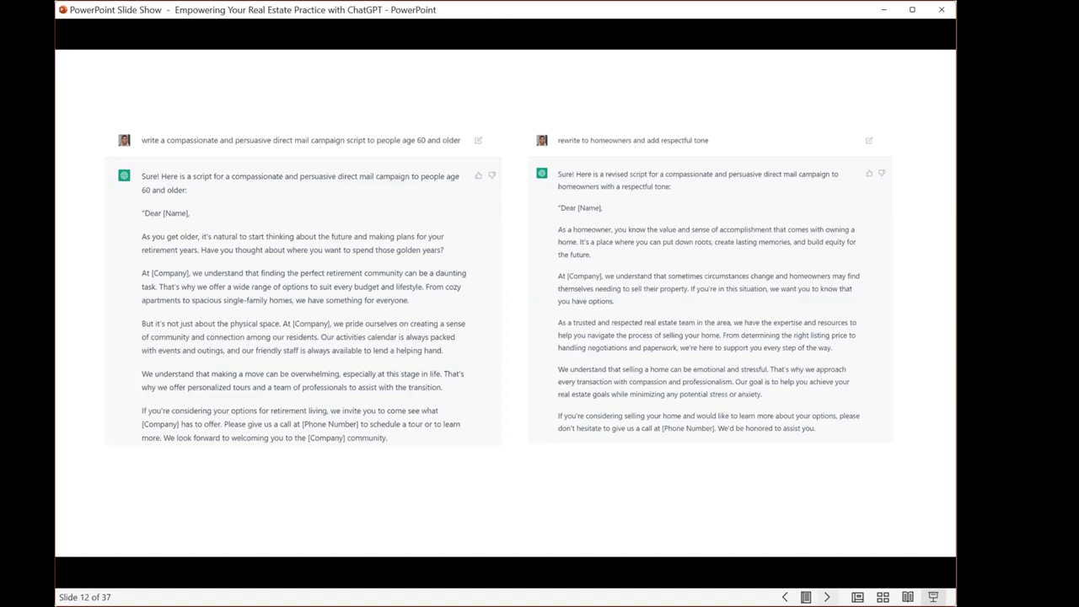
pyautogui.press('Right')
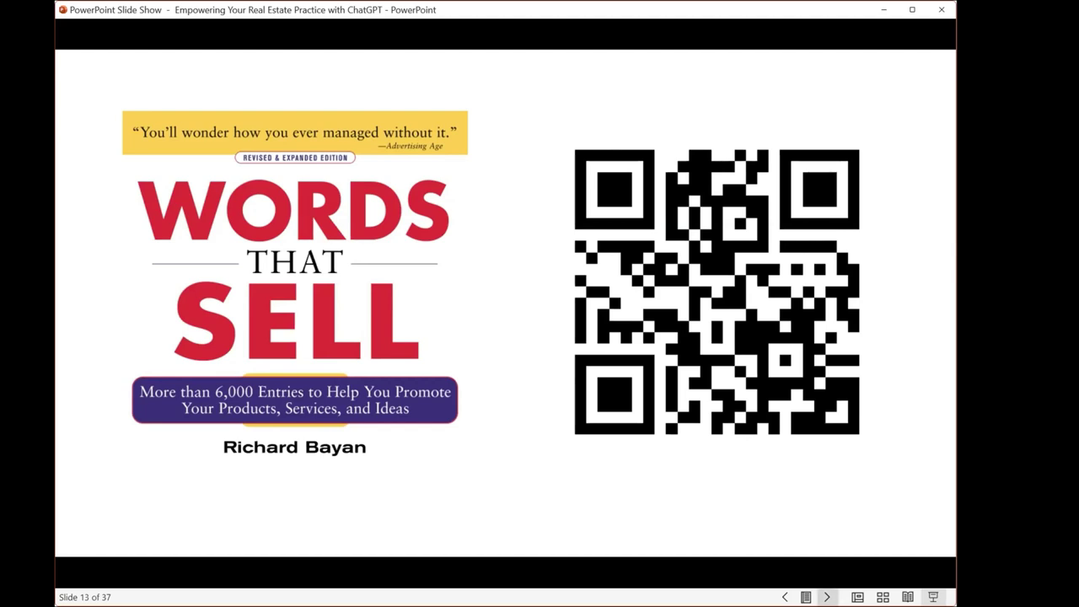
pyautogui.press('Right')
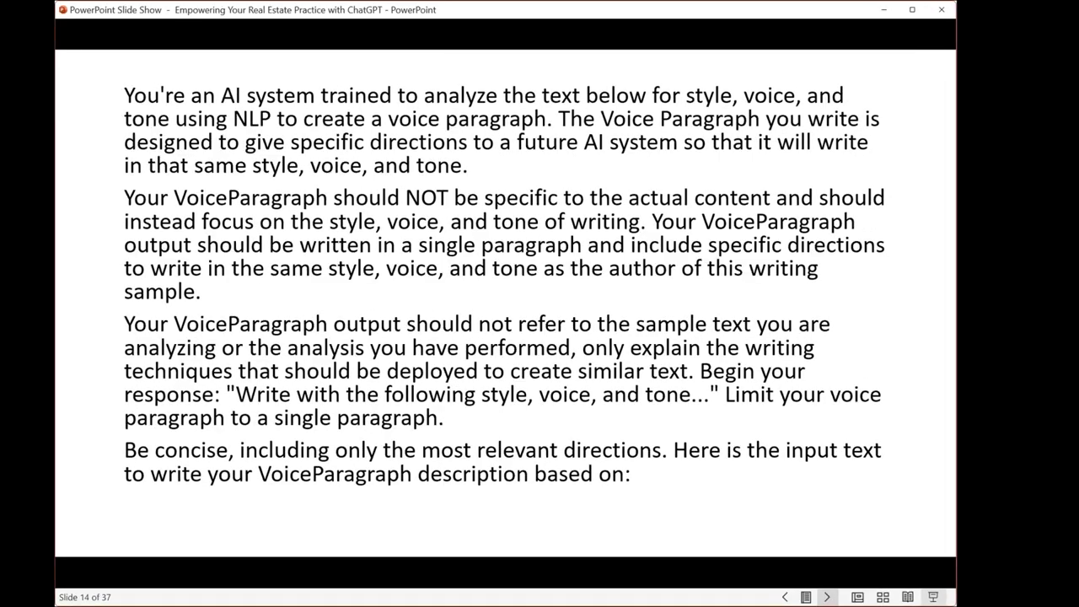
pyautogui.press('Right')
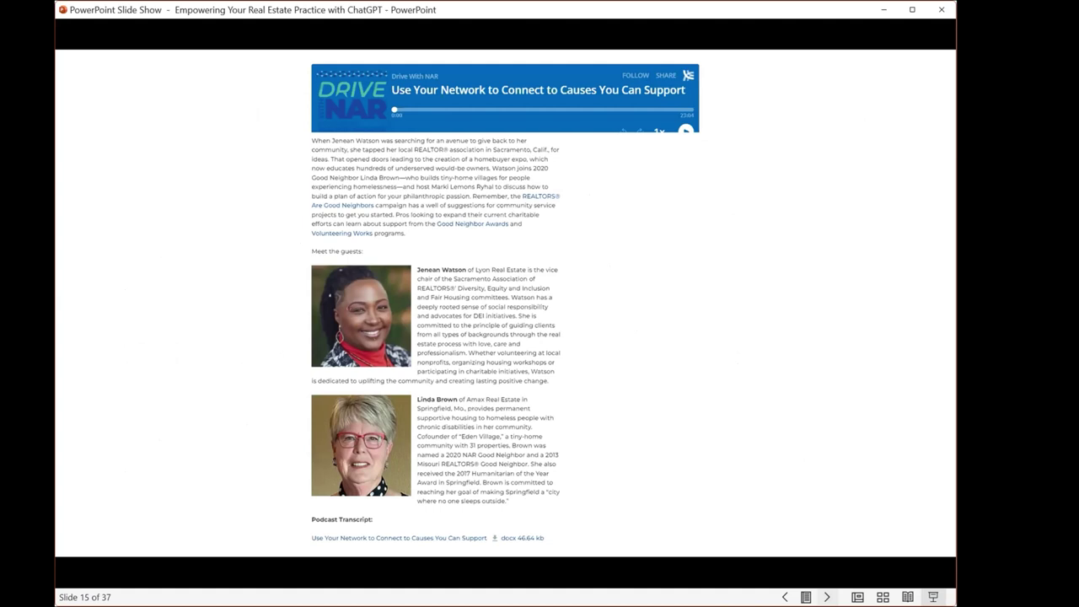
pyautogui.click(827, 596)
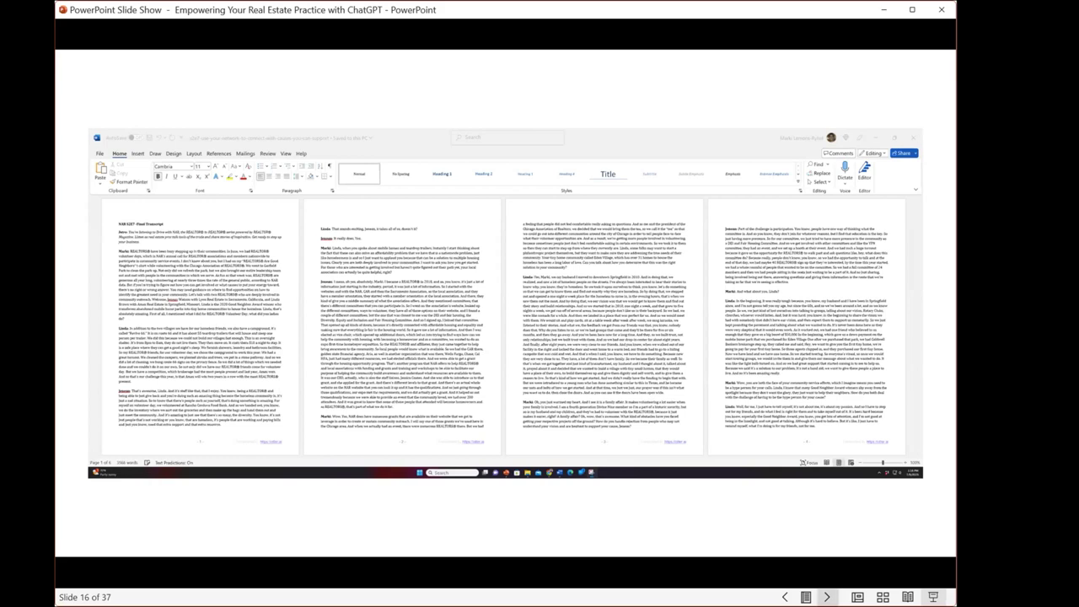
pyautogui.press('Right')
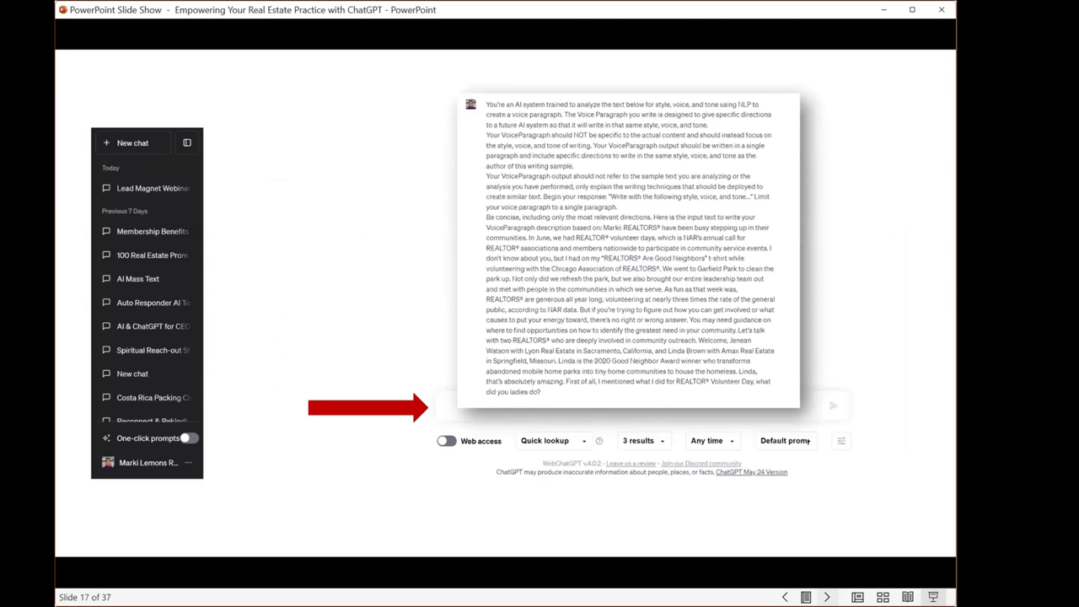
pyautogui.click(826, 597)
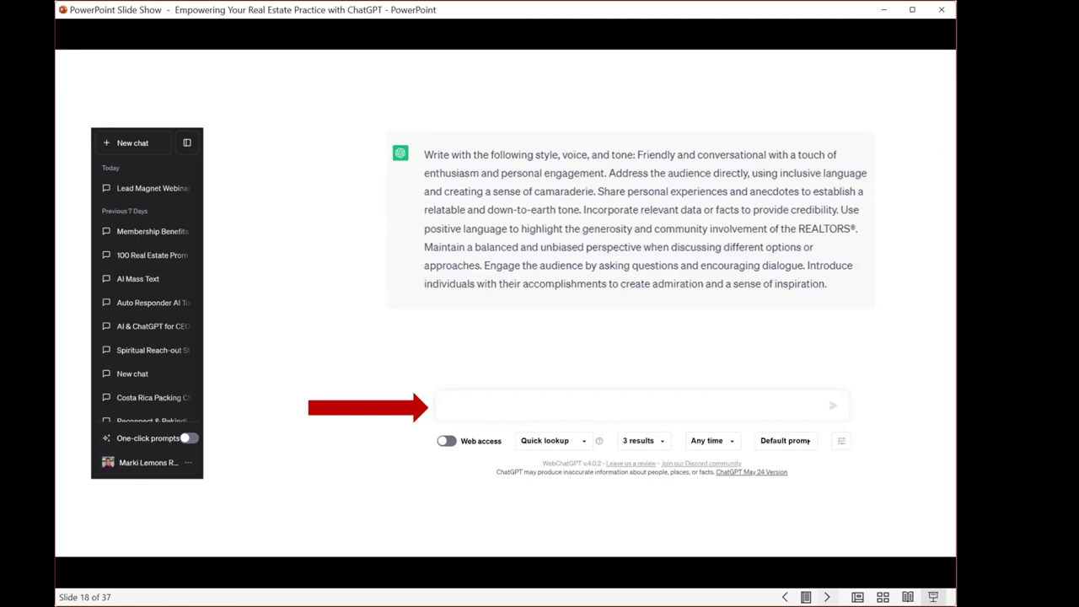
pyautogui.press('Right')
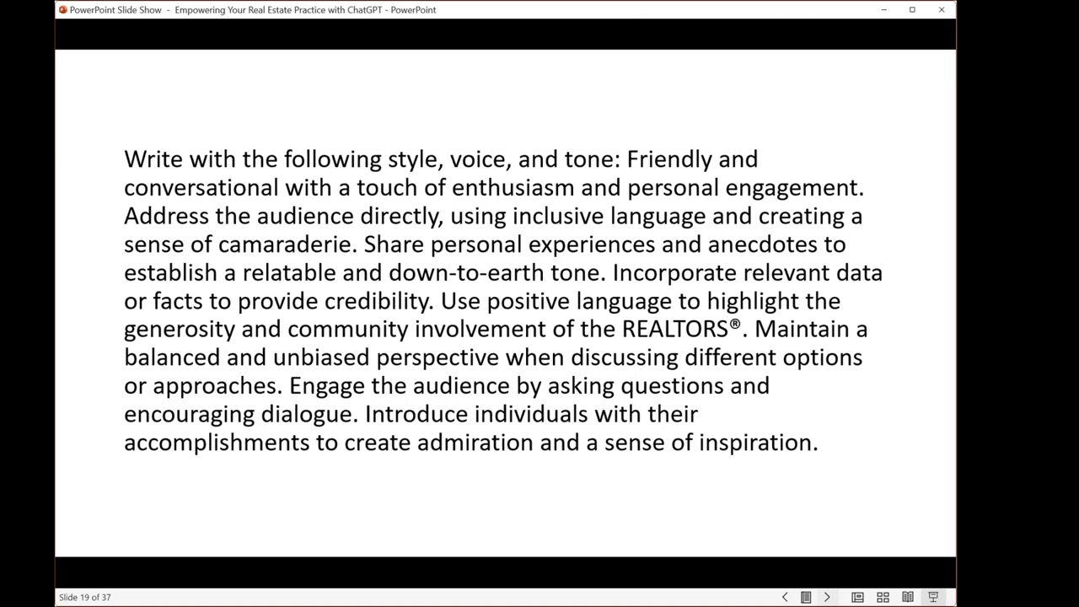
pyautogui.press('Right')
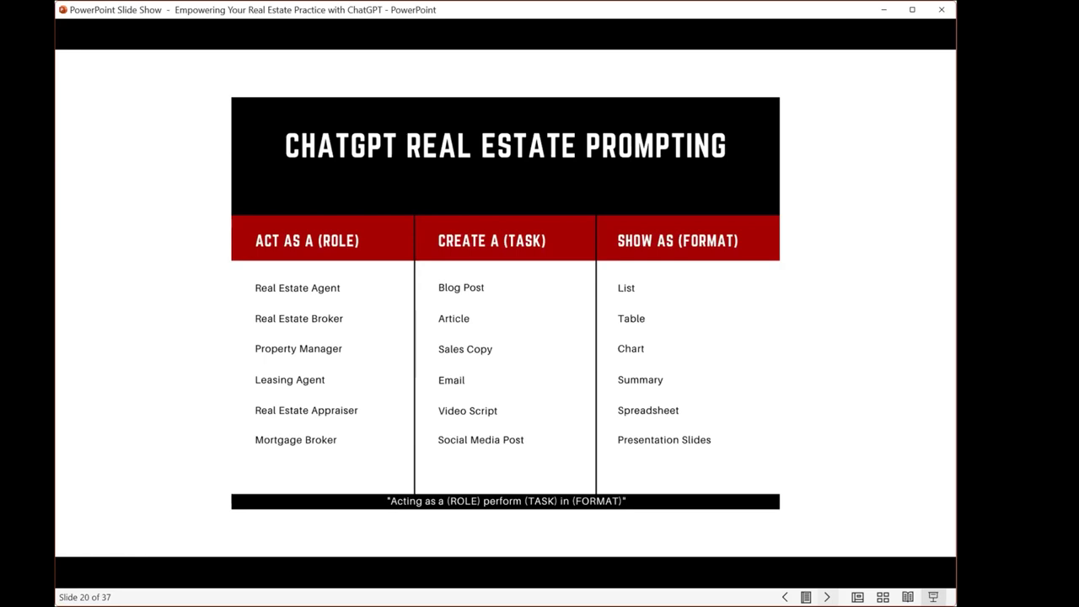
pyautogui.press('Right')
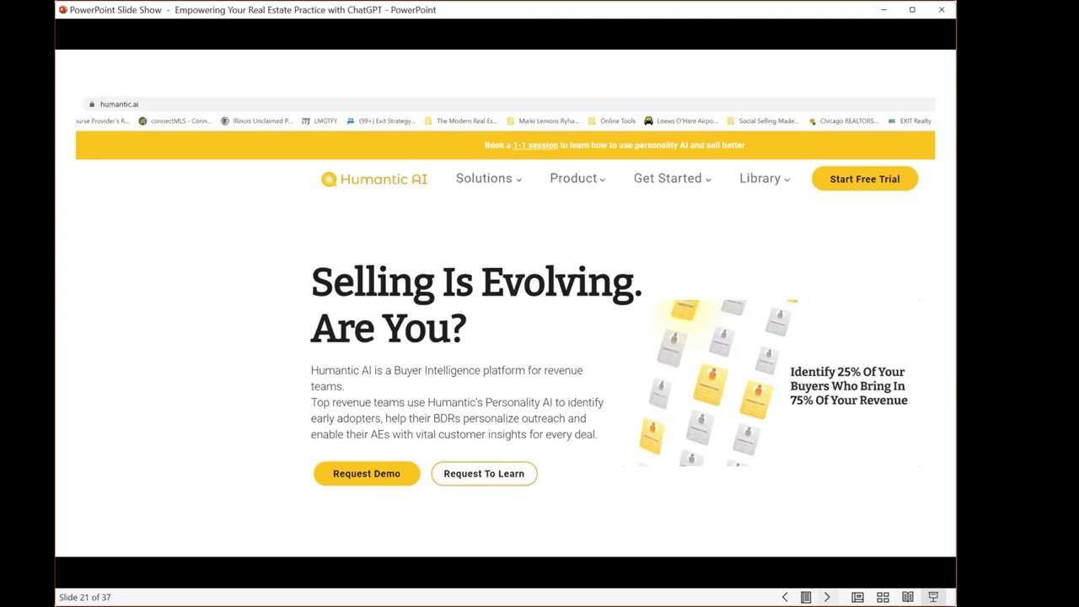
pyautogui.press('Right')
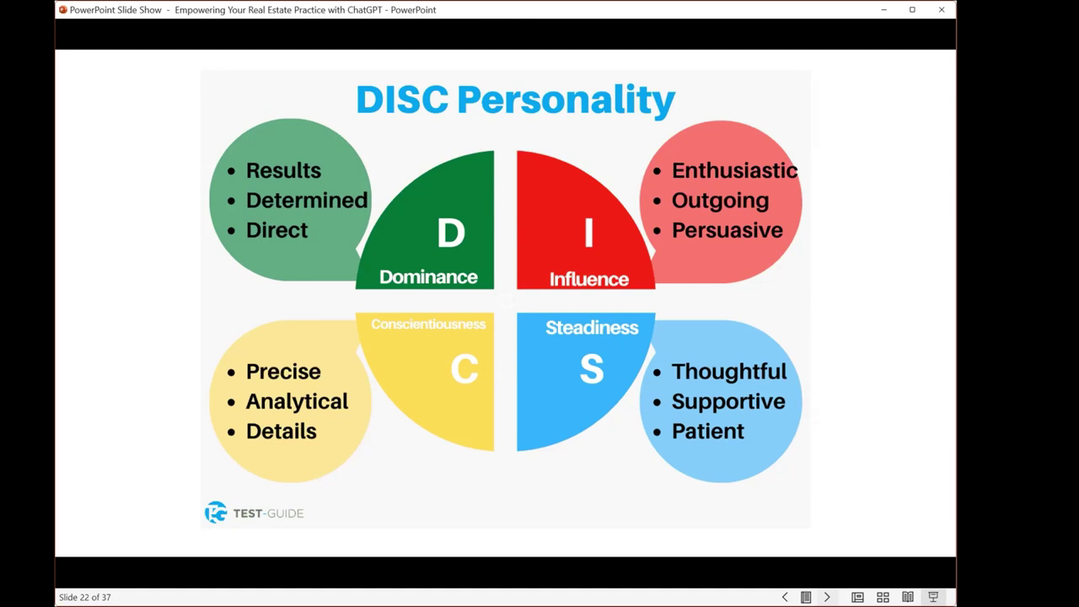
pyautogui.press('Right')
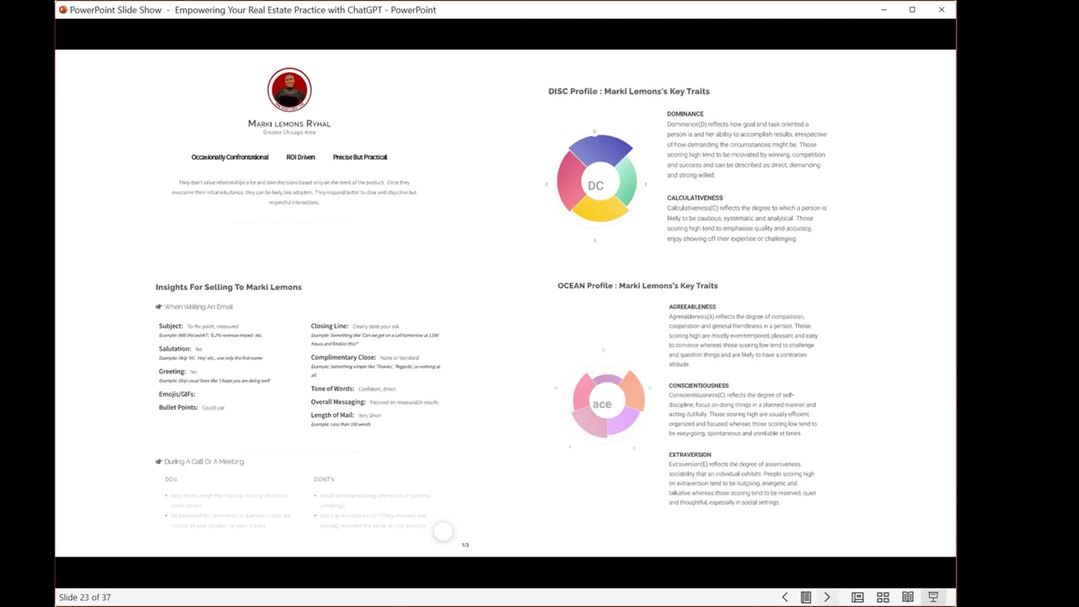
pyautogui.press('Right')
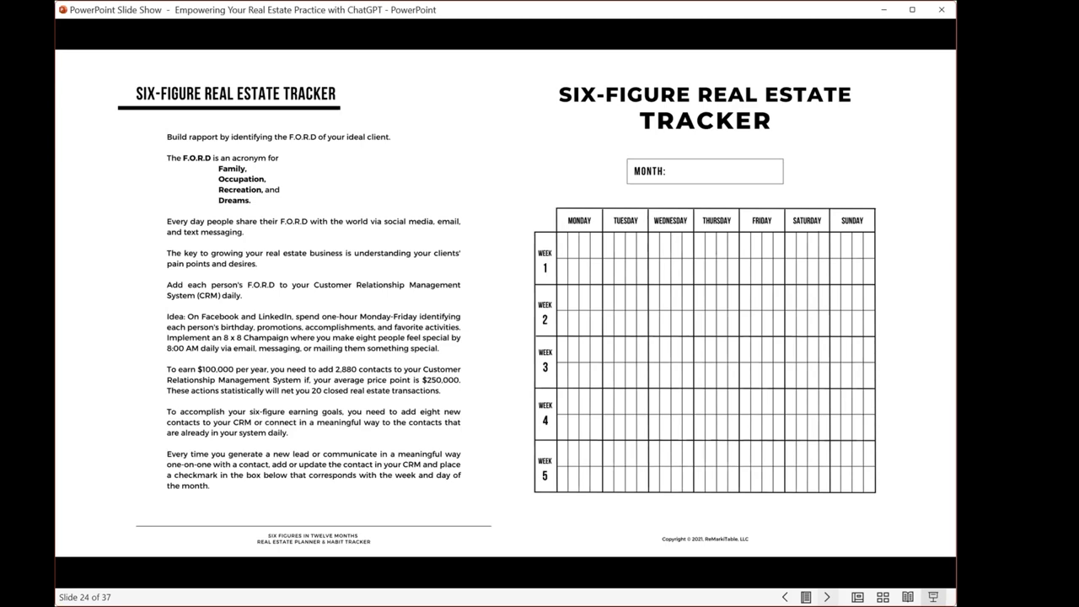
pyautogui.press('Right')
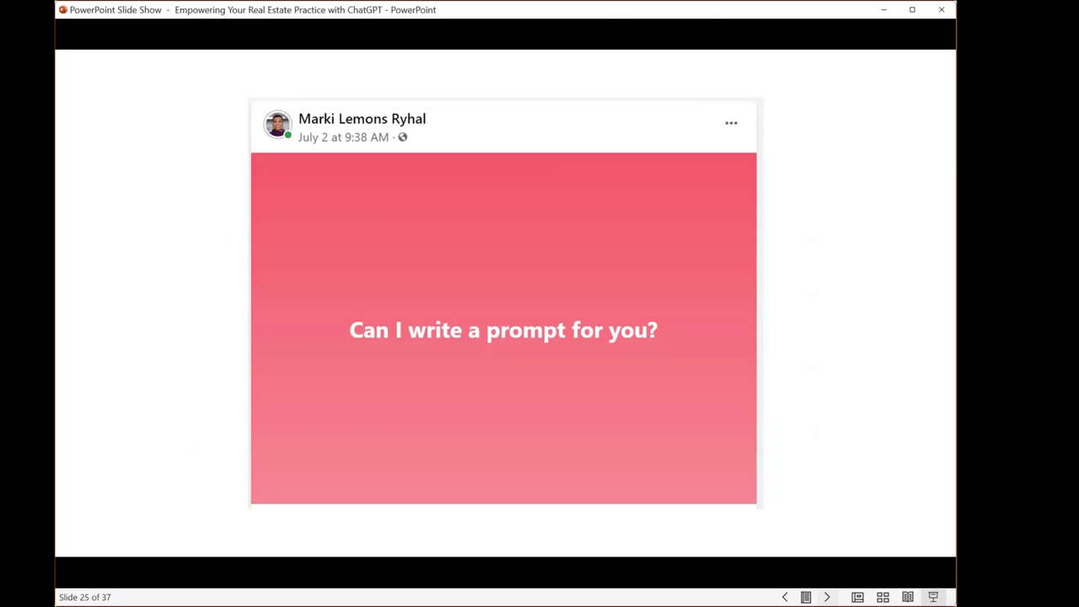
pyautogui.press('Right')
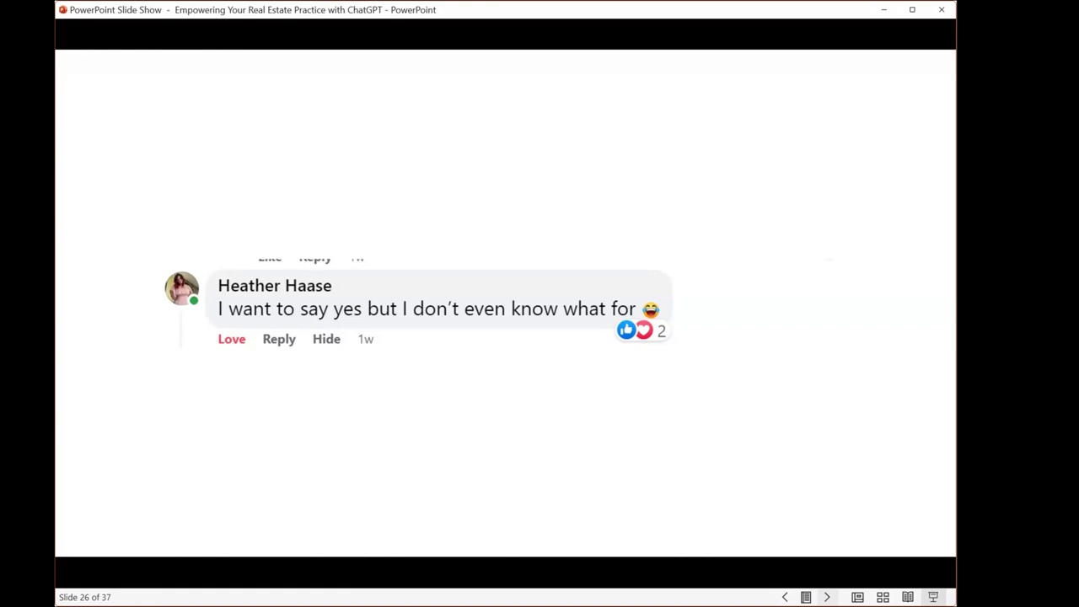
pyautogui.press('Right')
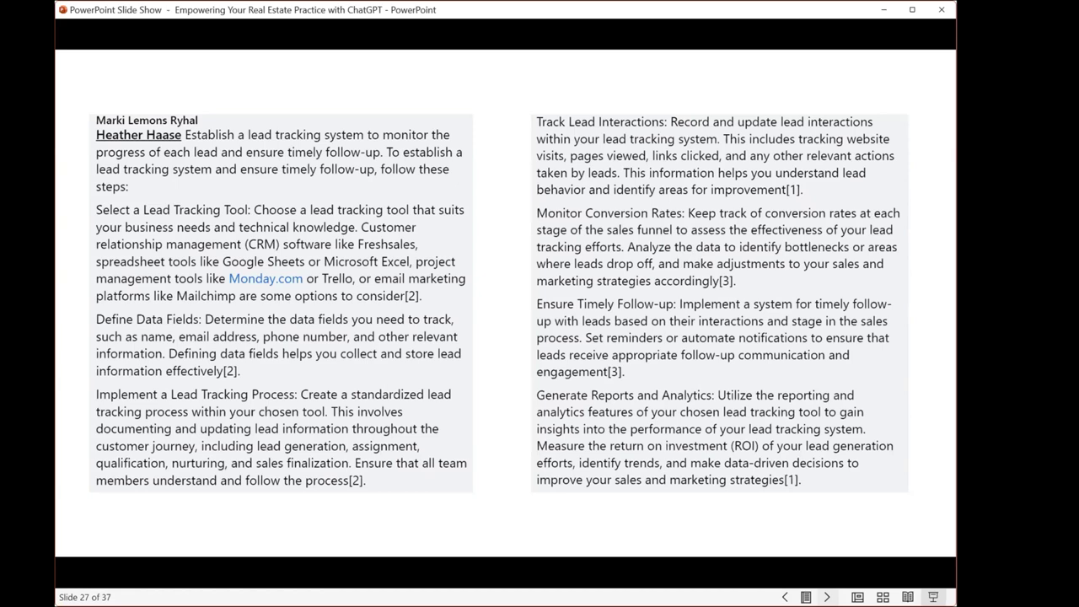
pyautogui.press('Right')
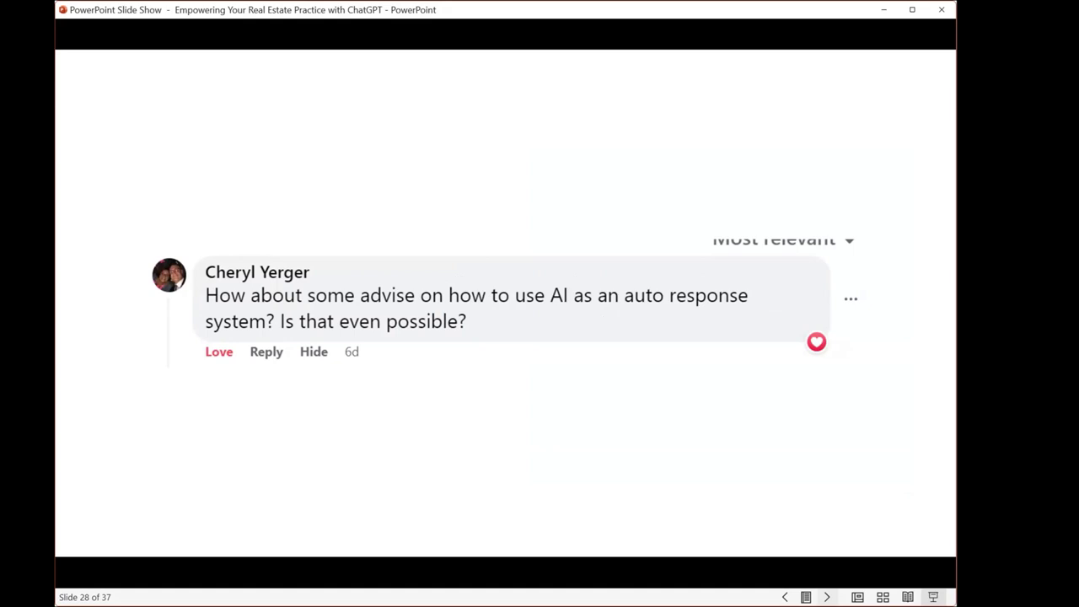
pyautogui.press('Right')
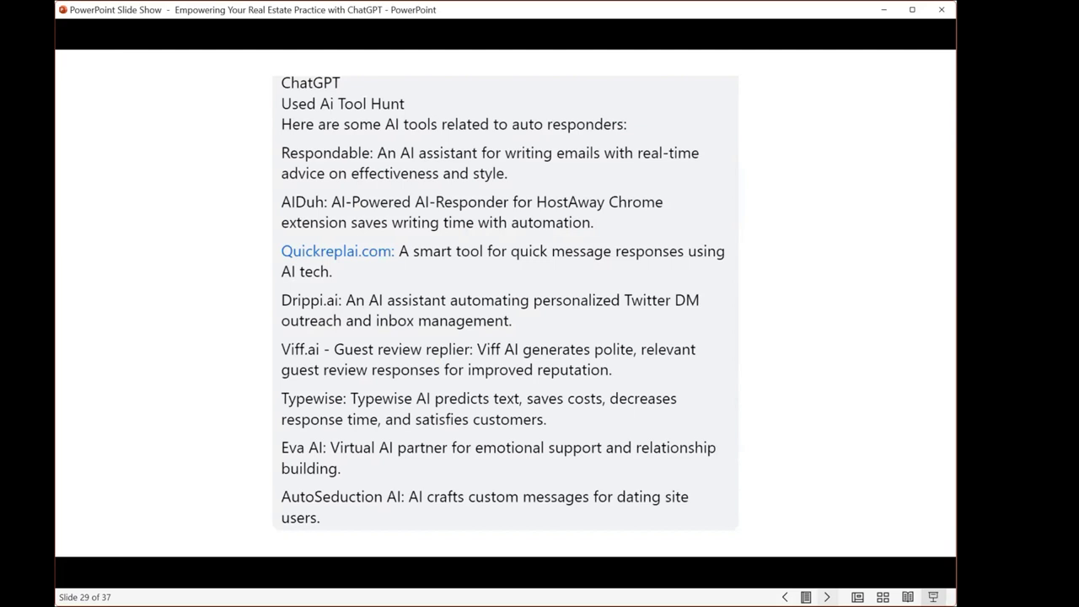
pyautogui.press('Left')
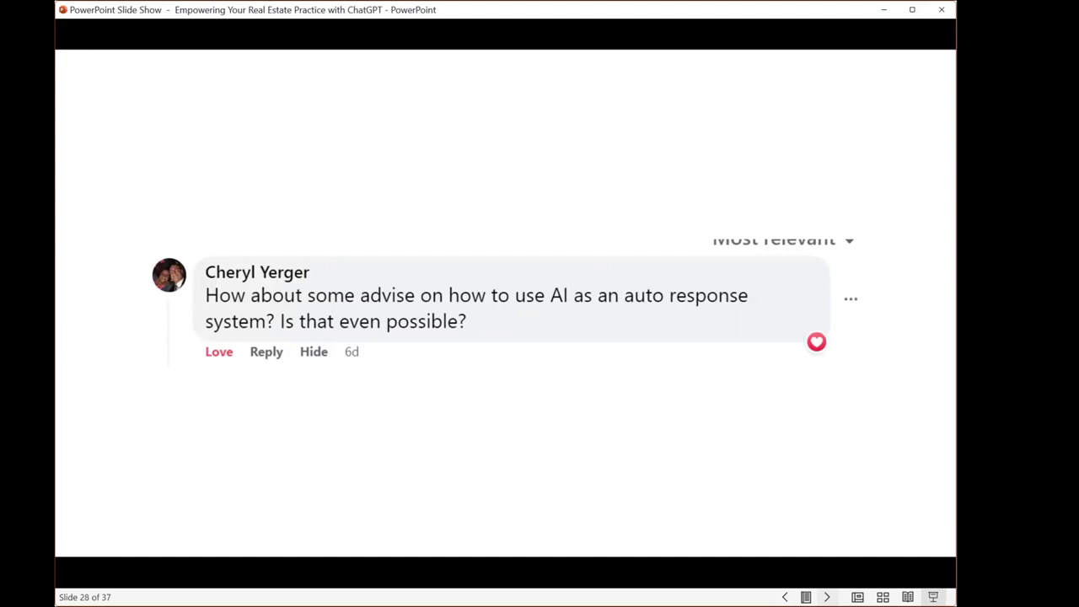
pyautogui.press('Right')
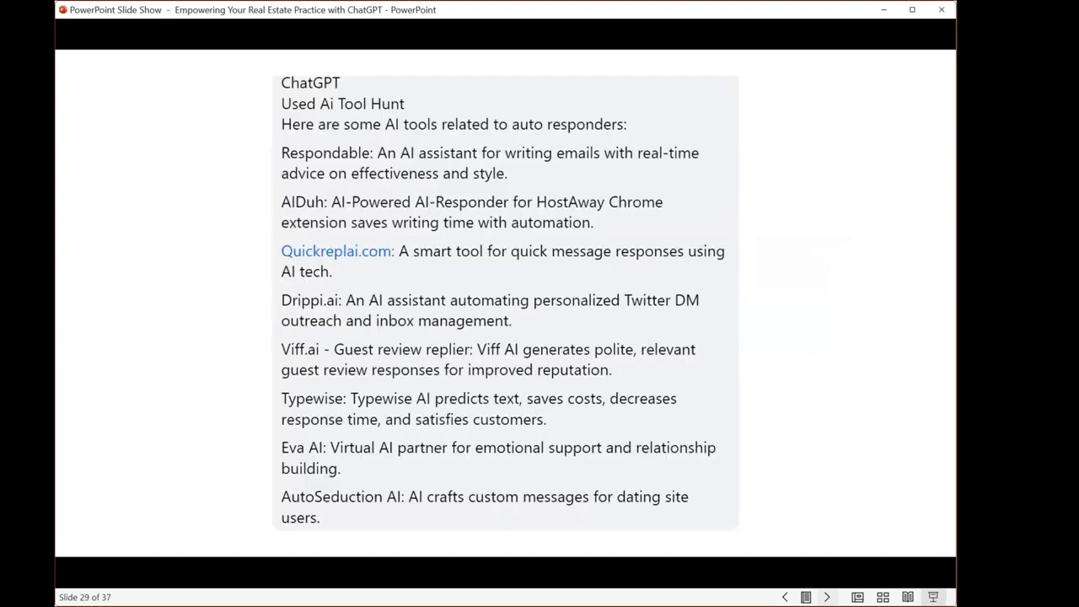
pyautogui.press('Right')
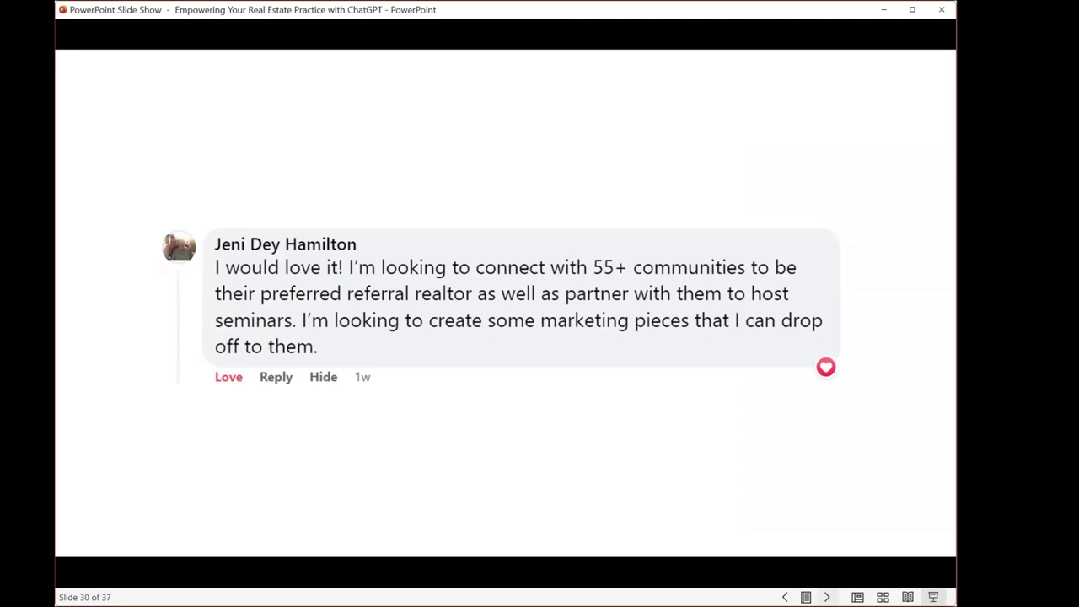
pyautogui.press('Right')
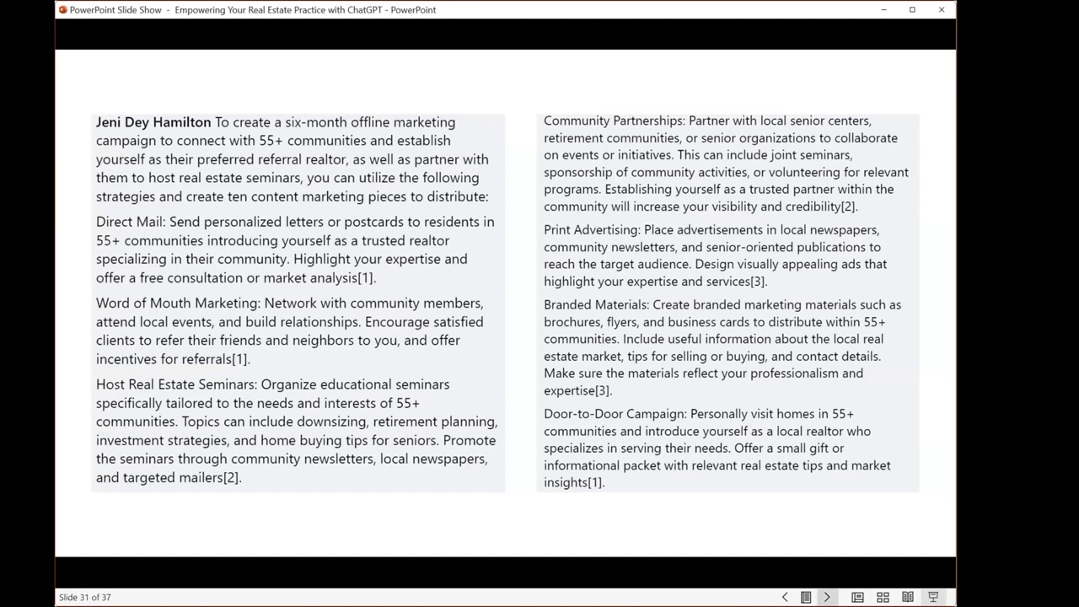
pyautogui.click(827, 597)
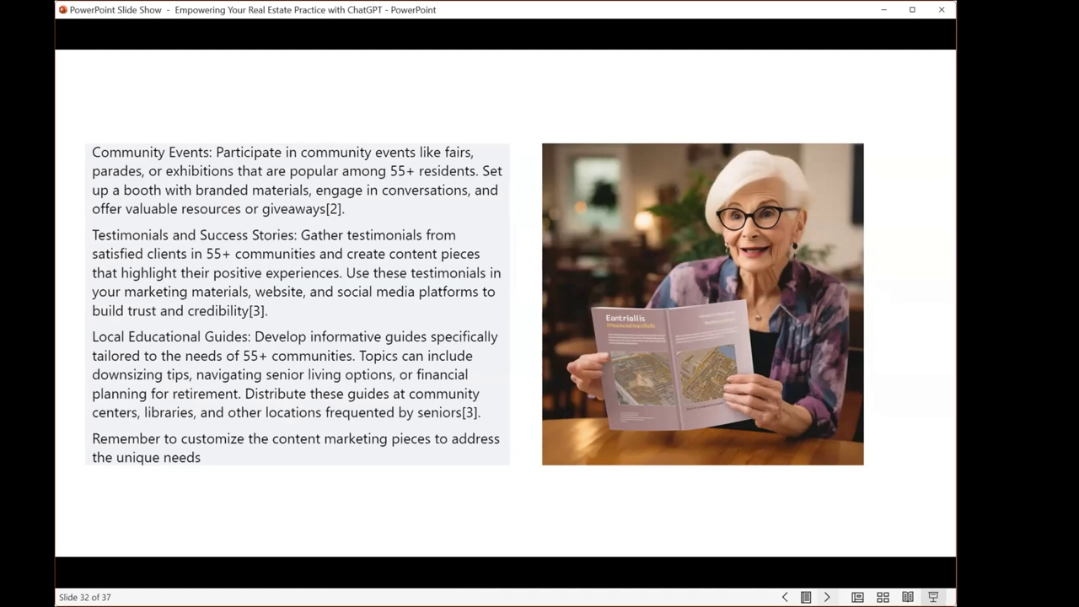
pyautogui.press('Right')
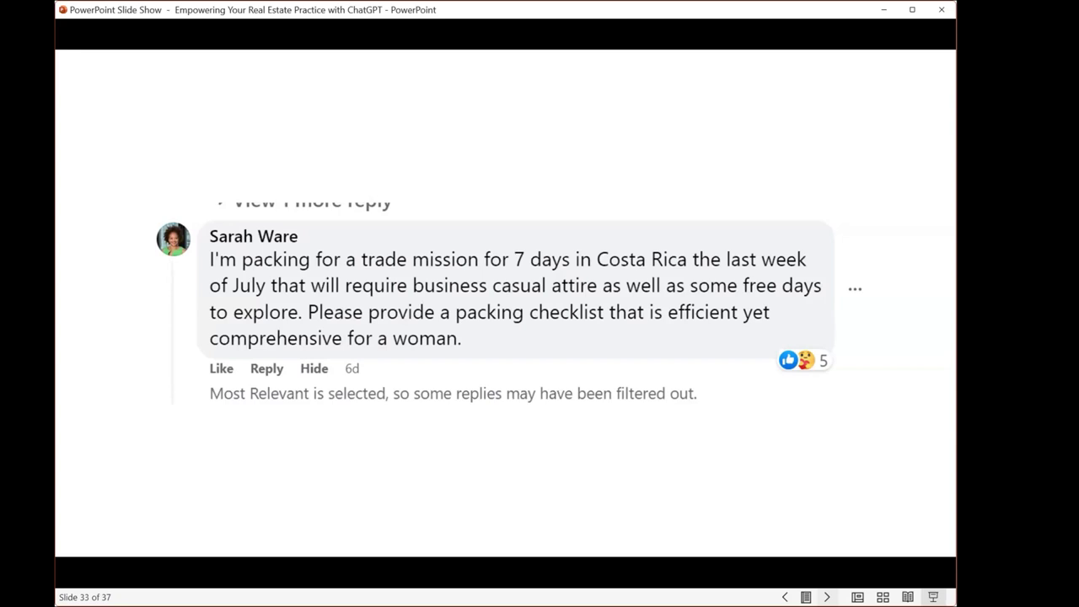
pyautogui.press('Right')
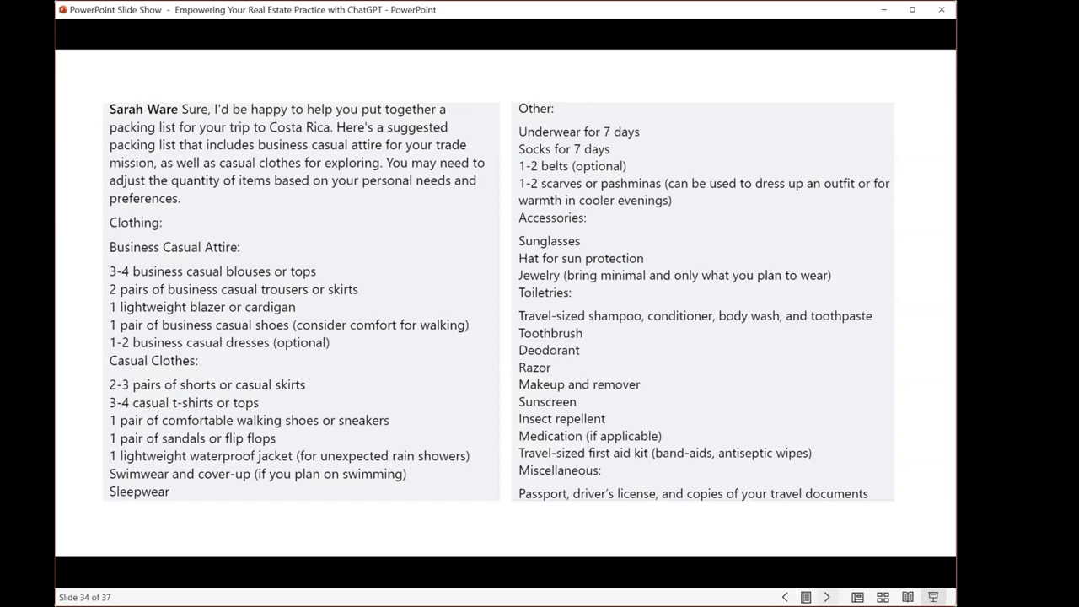
# - Advance the slide show through the blog post example and the top 9 earning ways to the 111 AI Prompts for Realtors slide
pyautogui.press('Right')
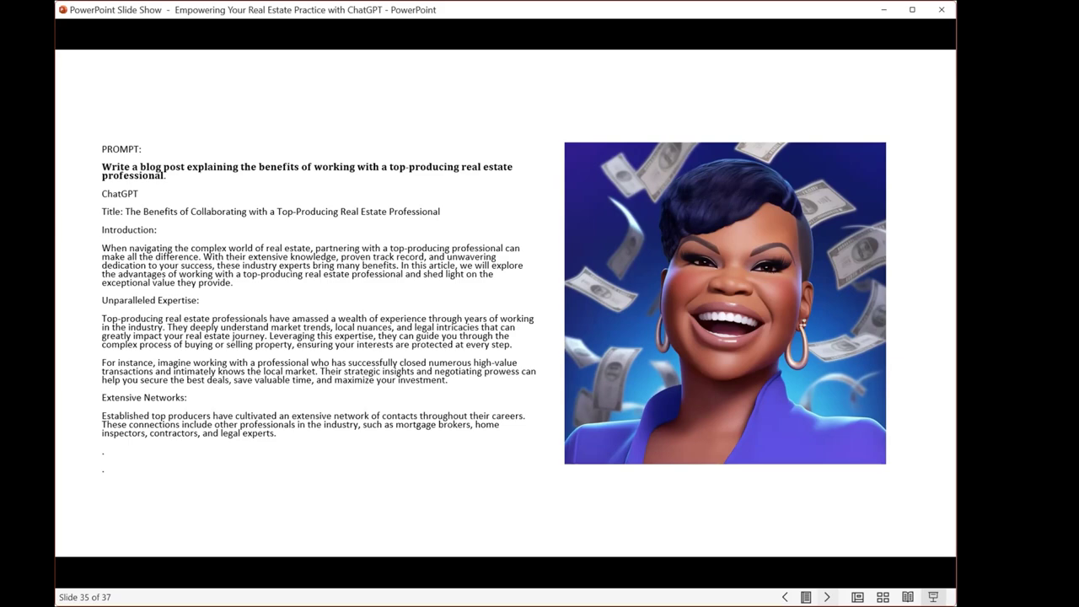
pyautogui.click(827, 597)
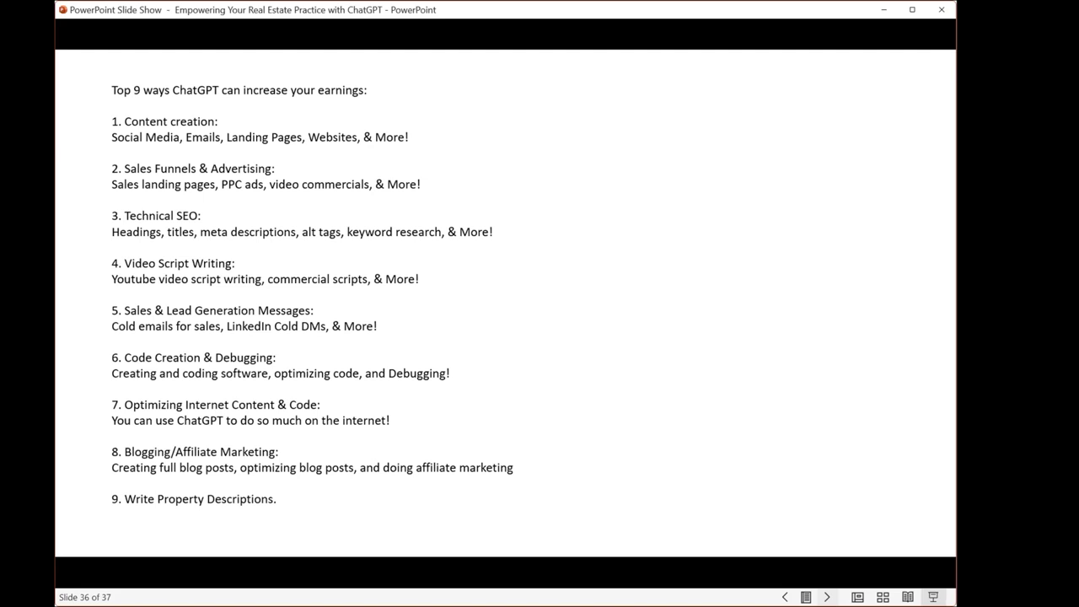
pyautogui.press('Right')
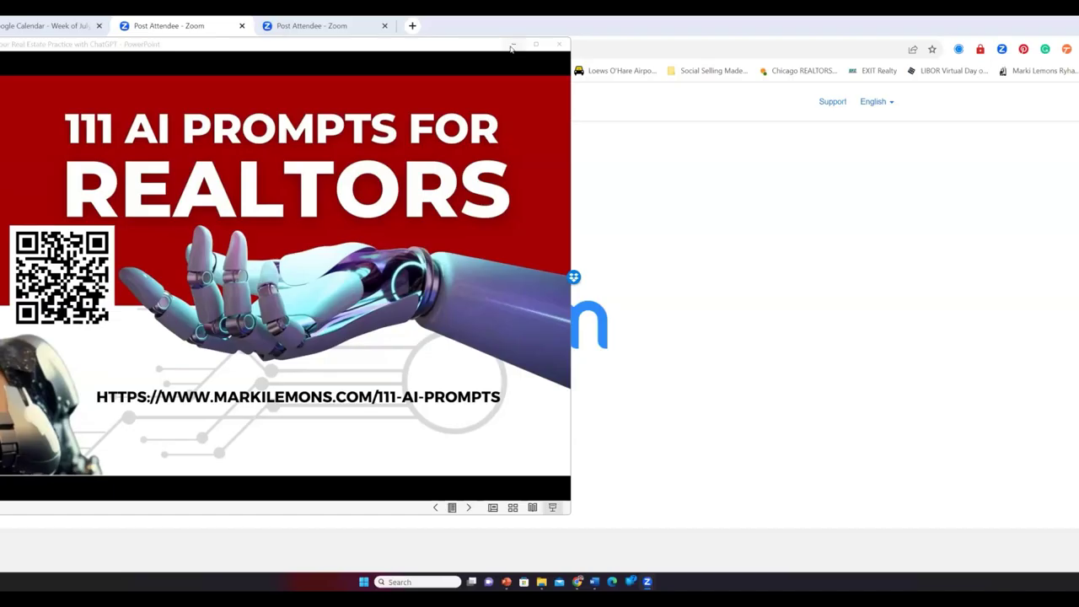
# - Switch to the Chrome browser and open the ChatGPT login page in a new tab
pyautogui.click(412, 26)
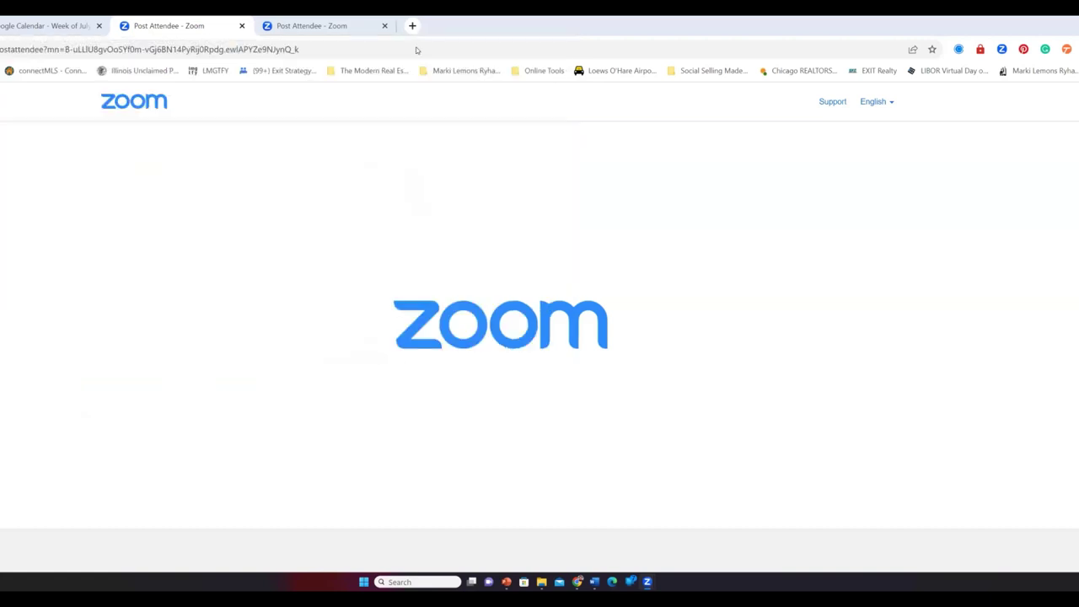
pyautogui.click(407, 48)
pyautogui.write('c')
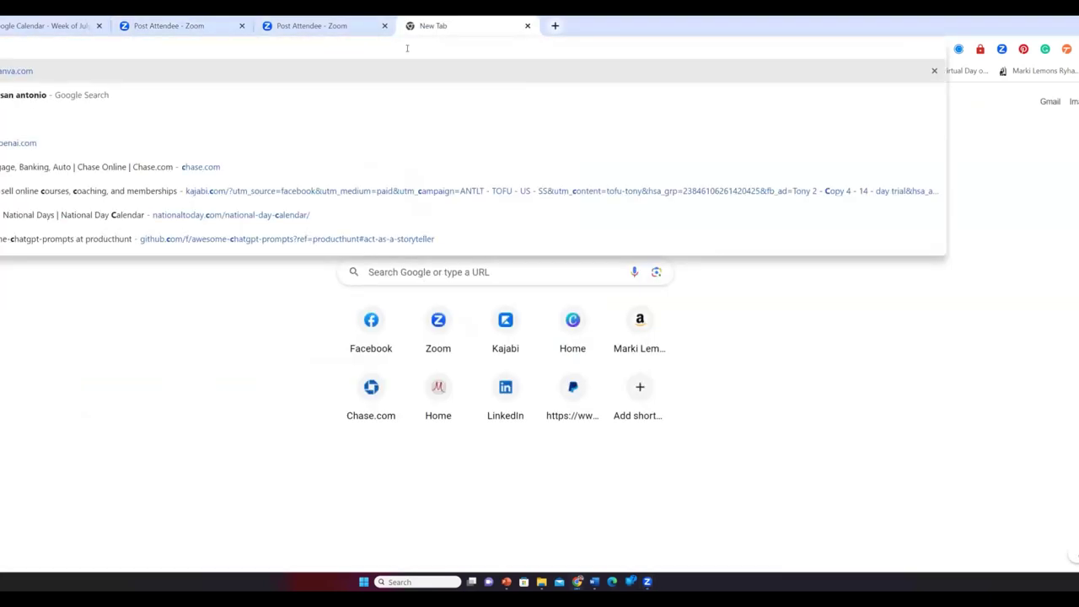
pyautogui.press('Return')
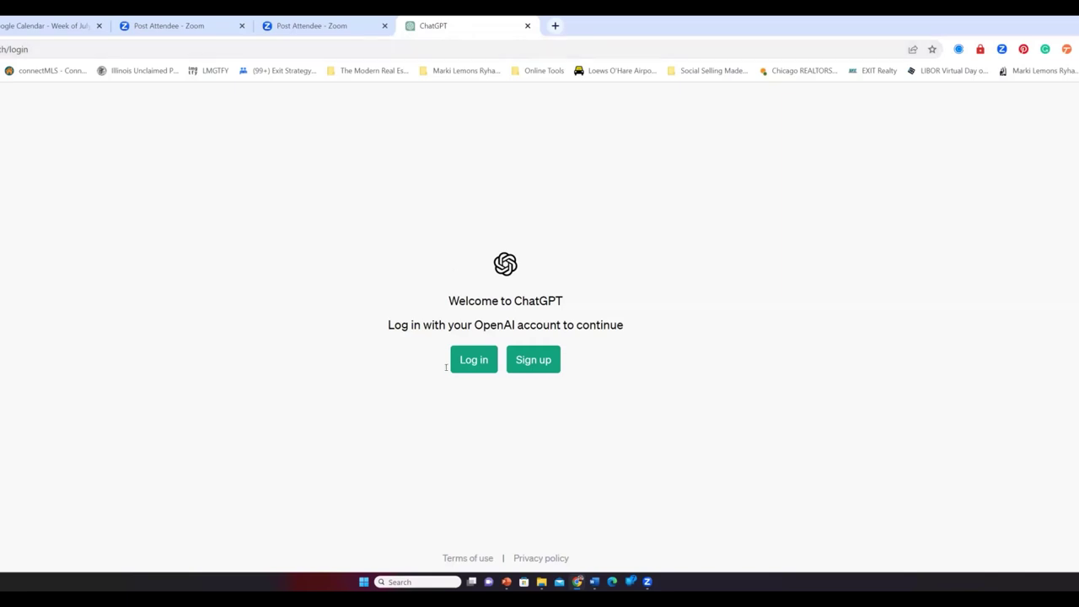
# - Log in to ChatGPT by continuing with the presenter's personal Google account
pyautogui.click(472, 359)
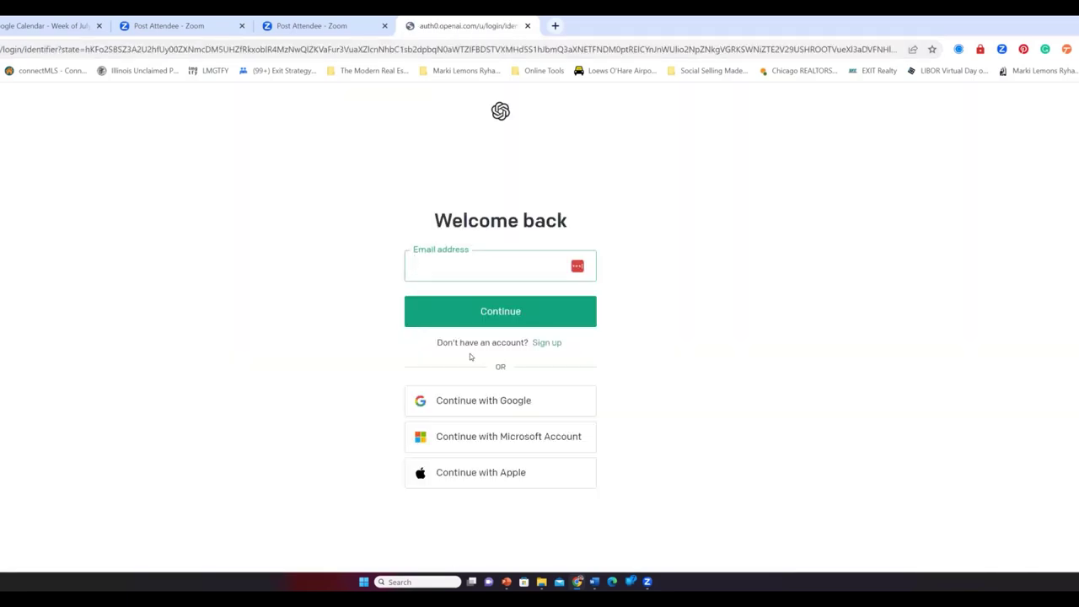
pyautogui.click(493, 403)
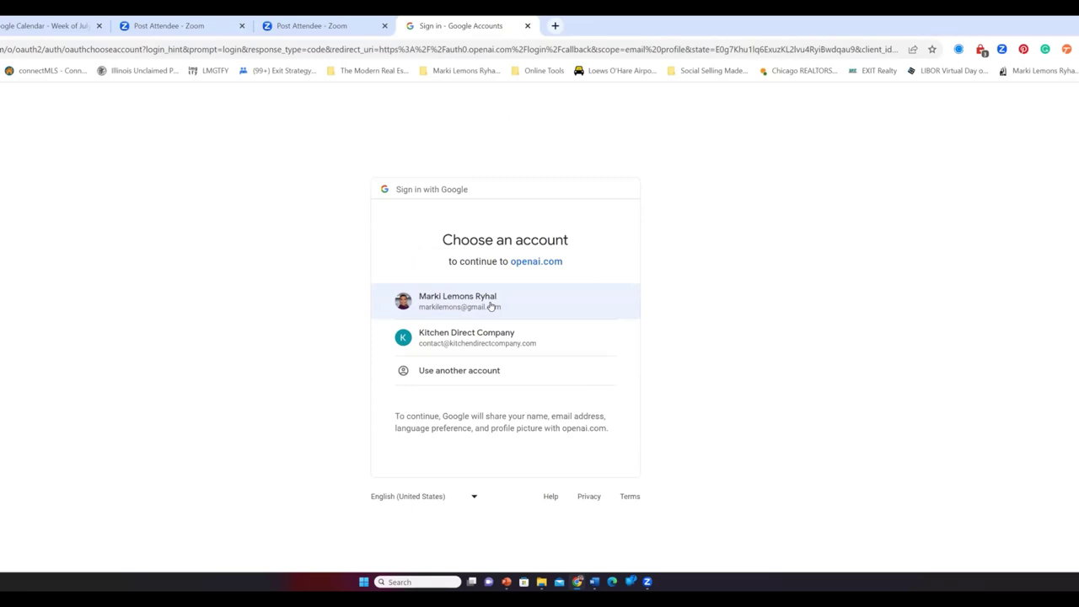
pyautogui.click(491, 306)
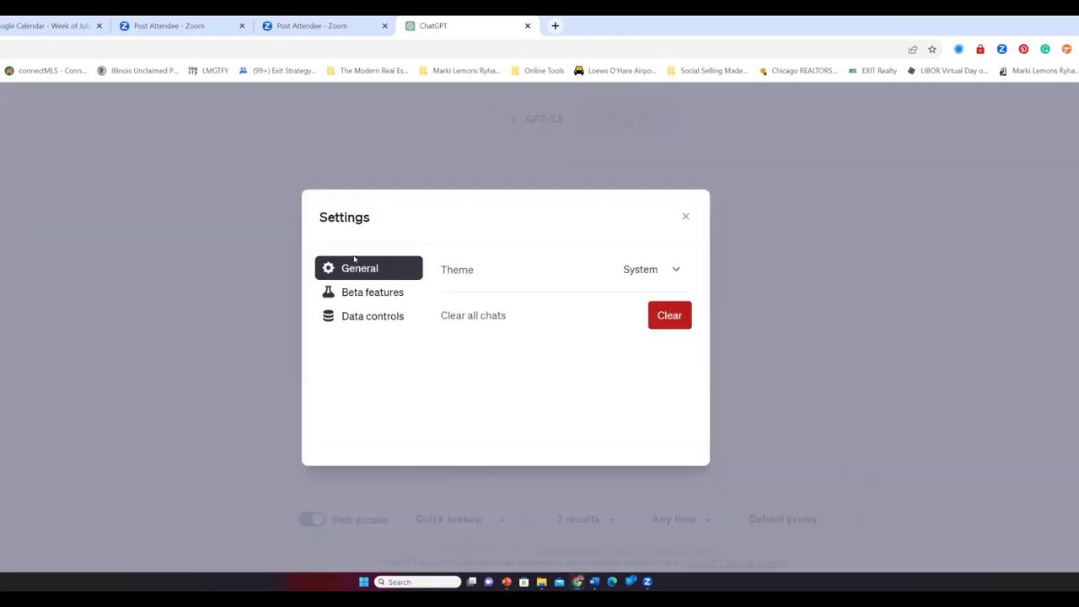
# - Check the beta features in the settings and start a GPT-4 chat with Code Interpreter
pyautogui.click(362, 291)
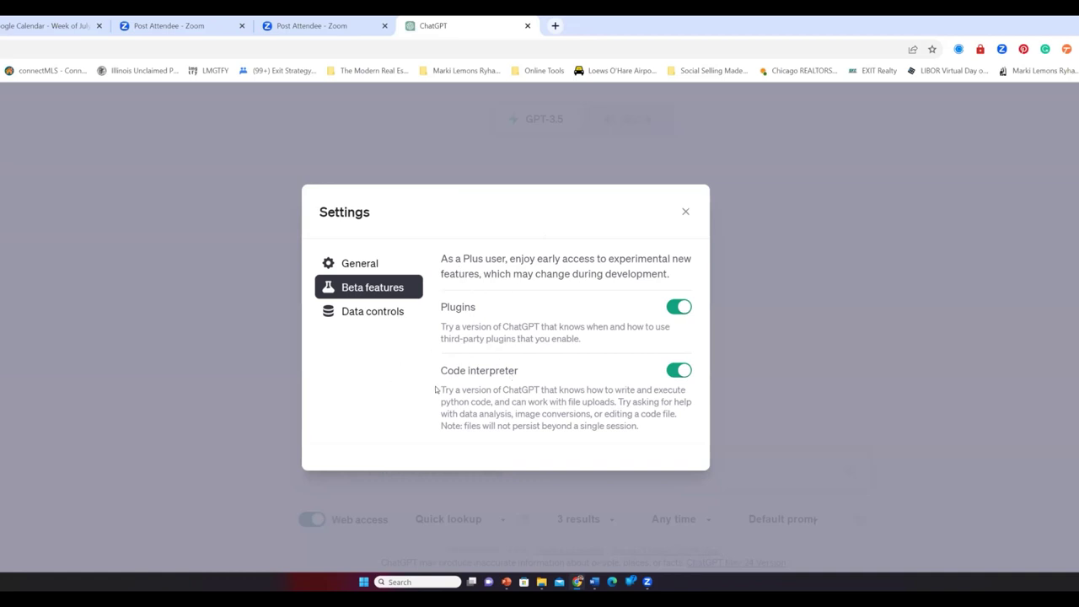
pyautogui.click(687, 213)
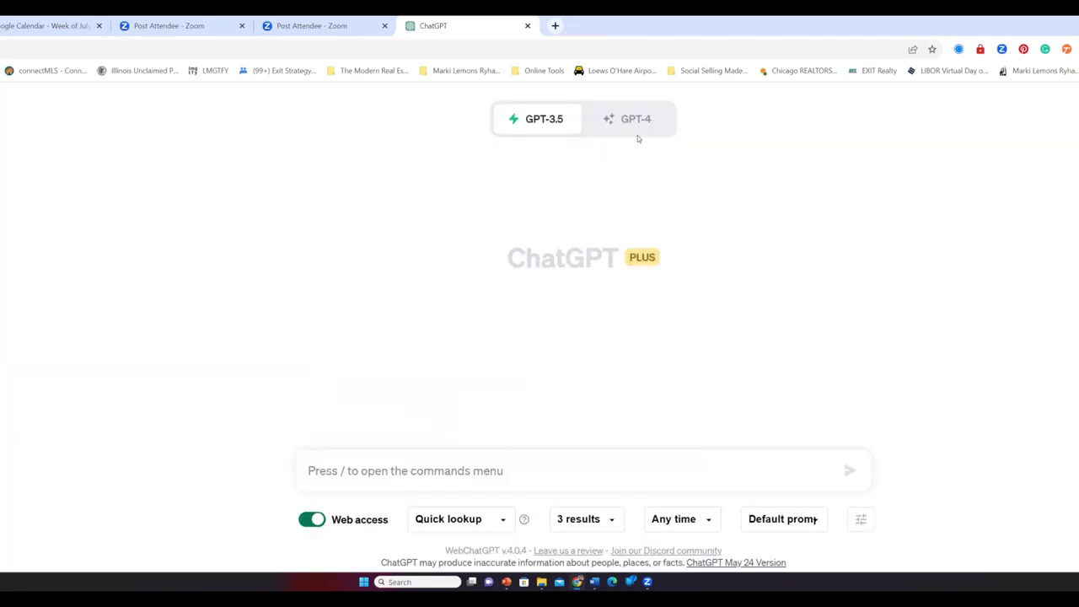
pyautogui.moveTo(626, 122)
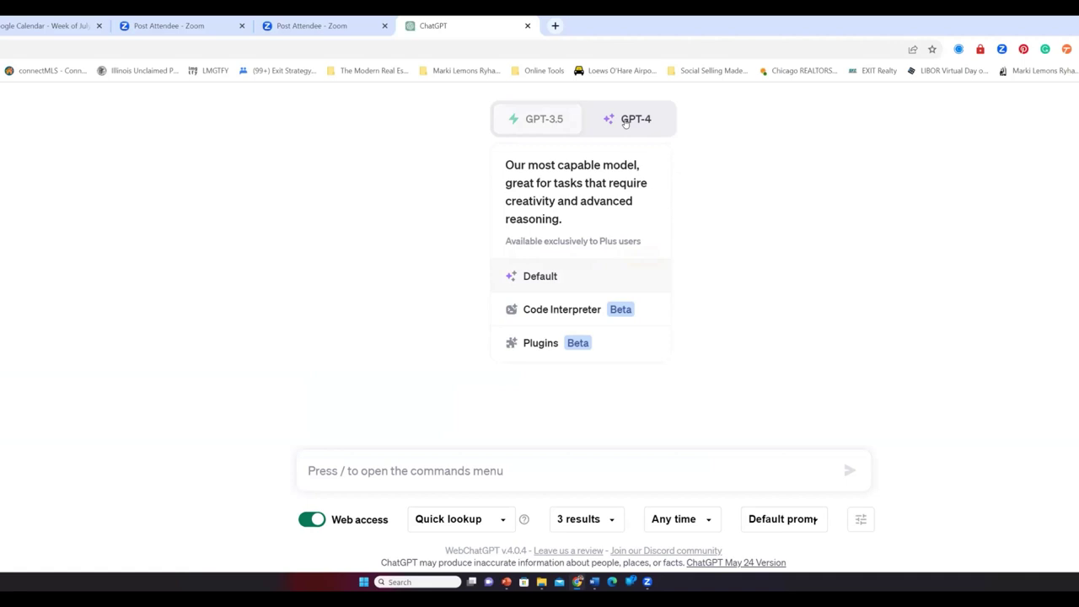
pyautogui.click(581, 309)
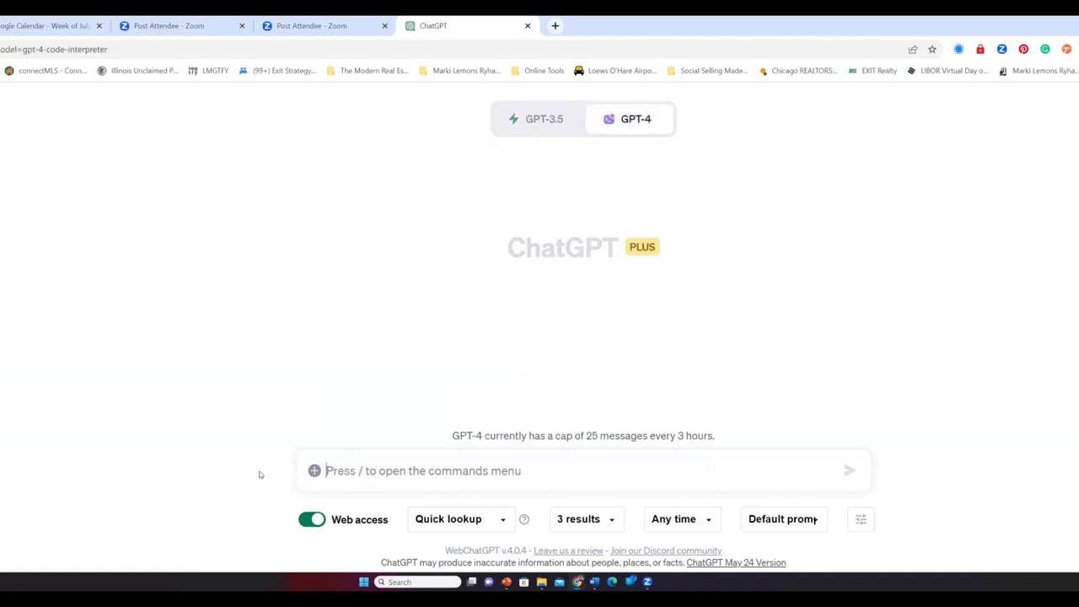
# - Attach the counts_desigs_certs_by_state file from Downloads to the message
pyautogui.click(314, 471)
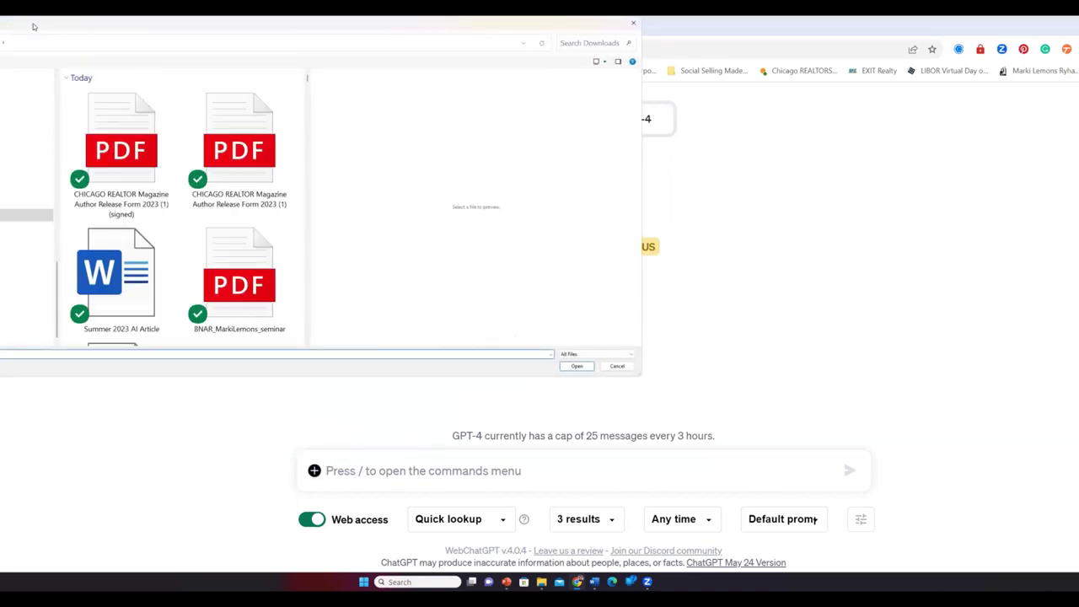
pyautogui.scroll(-1, 307, 81)
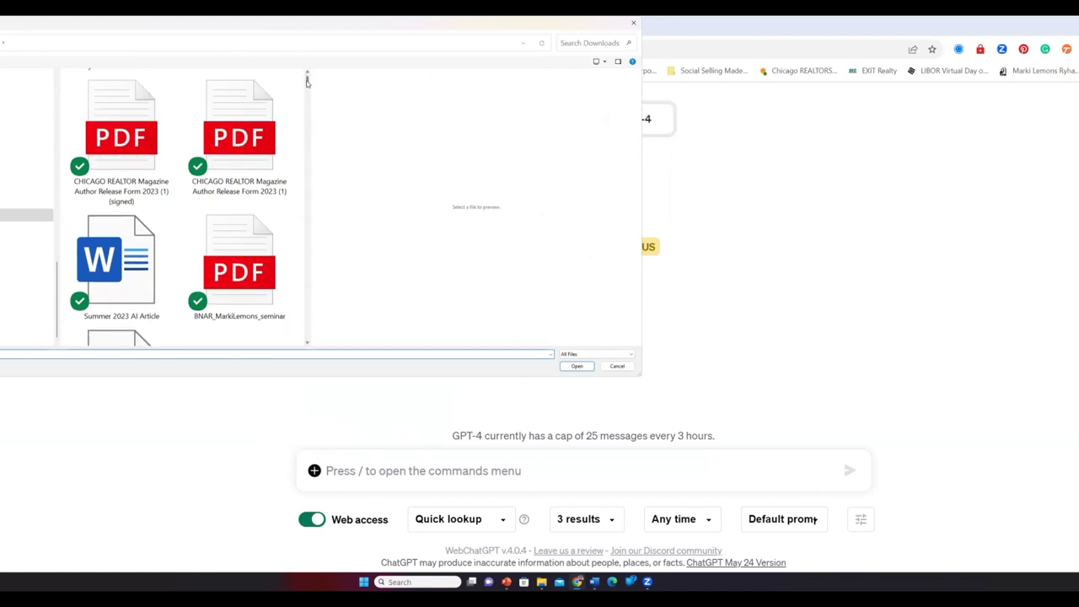
pyautogui.moveTo(306, 81); pyautogui.dragTo(312, 118)
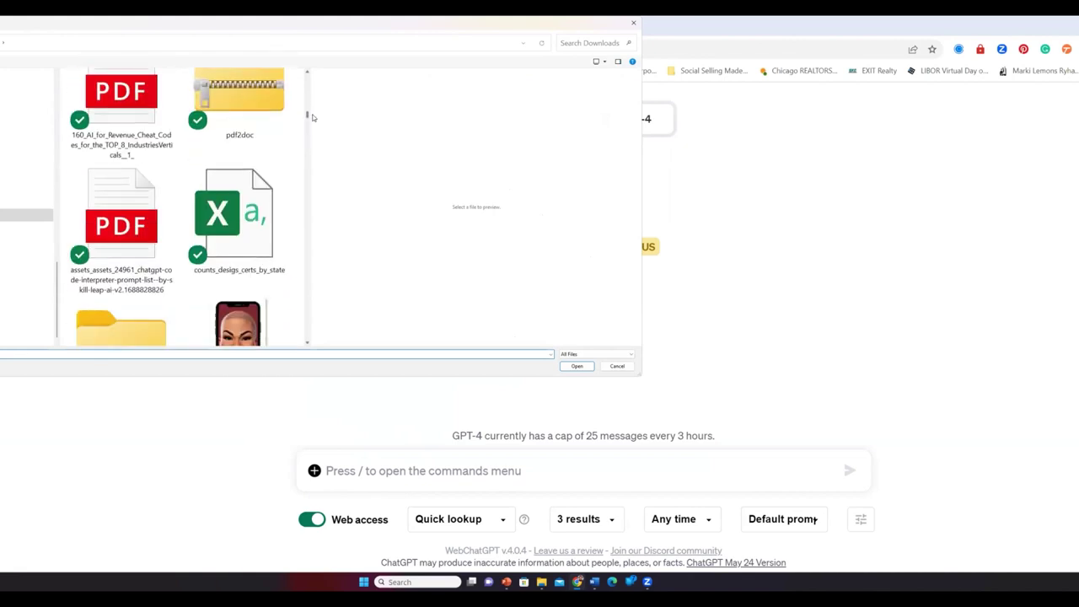
pyautogui.click(236, 223)
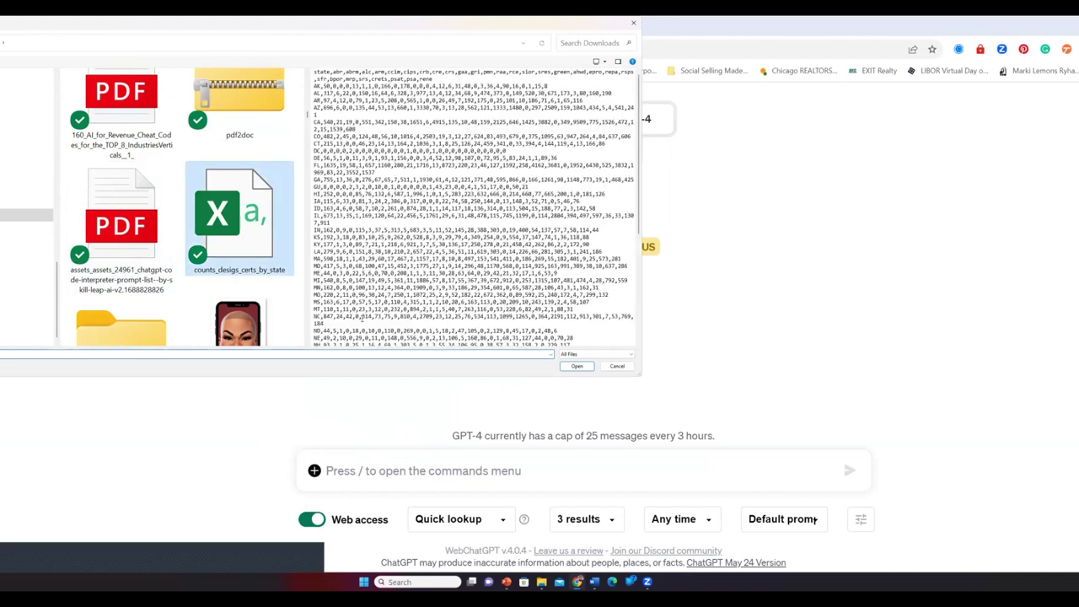
pyautogui.click(578, 366)
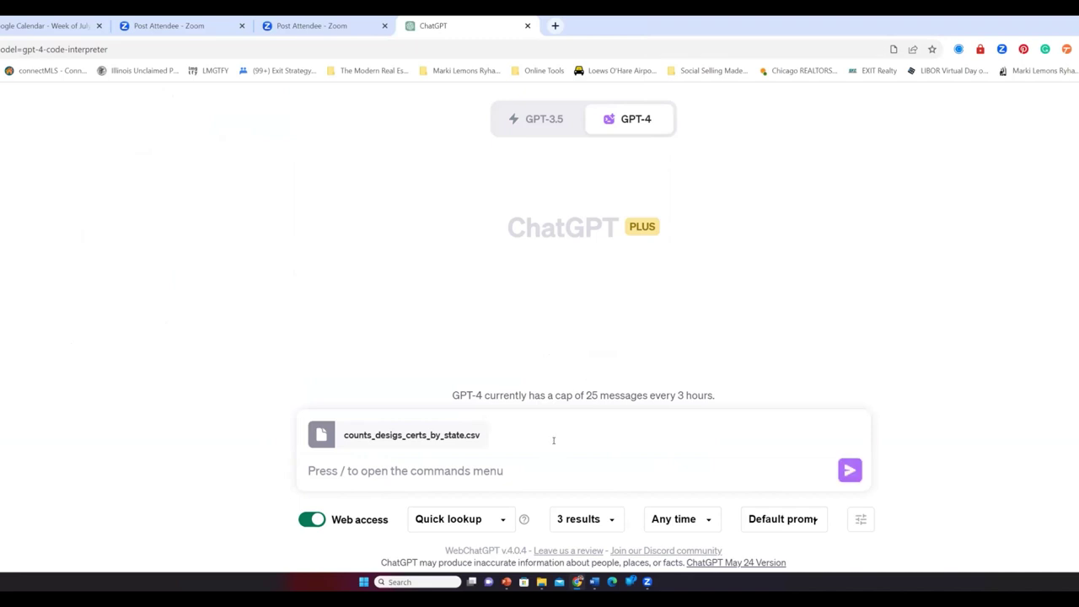
# - Send the prompt "Summarize" with the attached CSV file
pyautogui.write('Su')
pyautogui.click(479, 470)
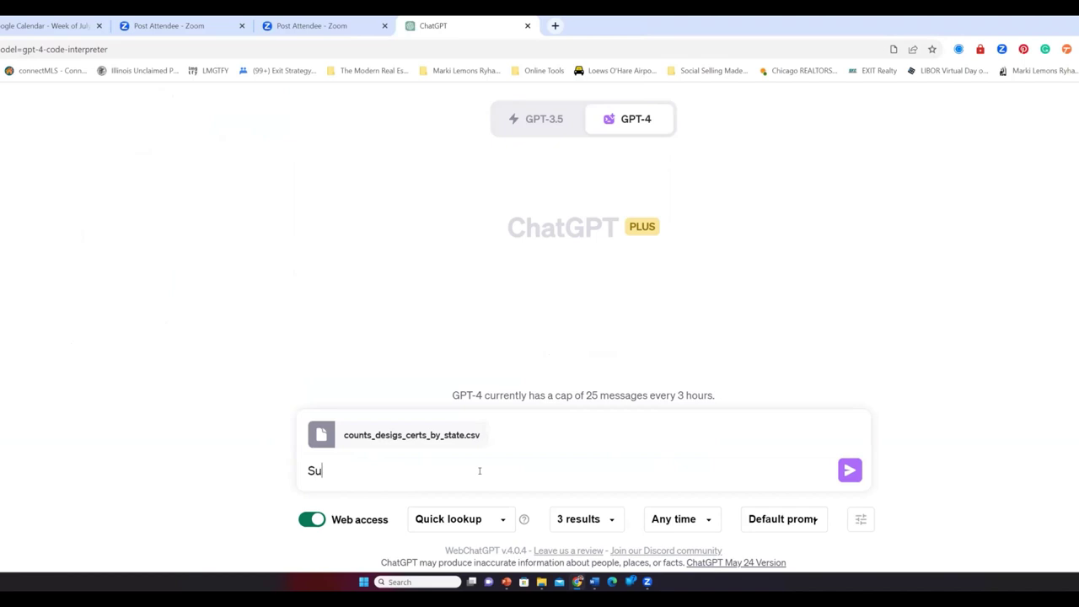
pyautogui.write('mmarize')
pyautogui.press('Return')
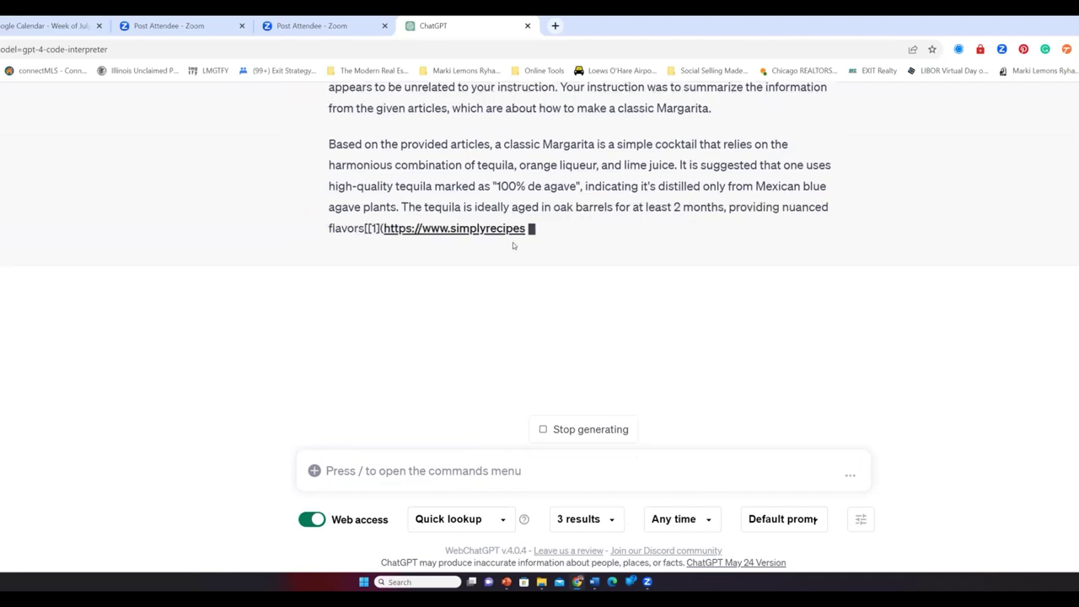
# - Turn off web access and review the submitted prompt from the response back through the inserted web results
pyautogui.click(311, 519)
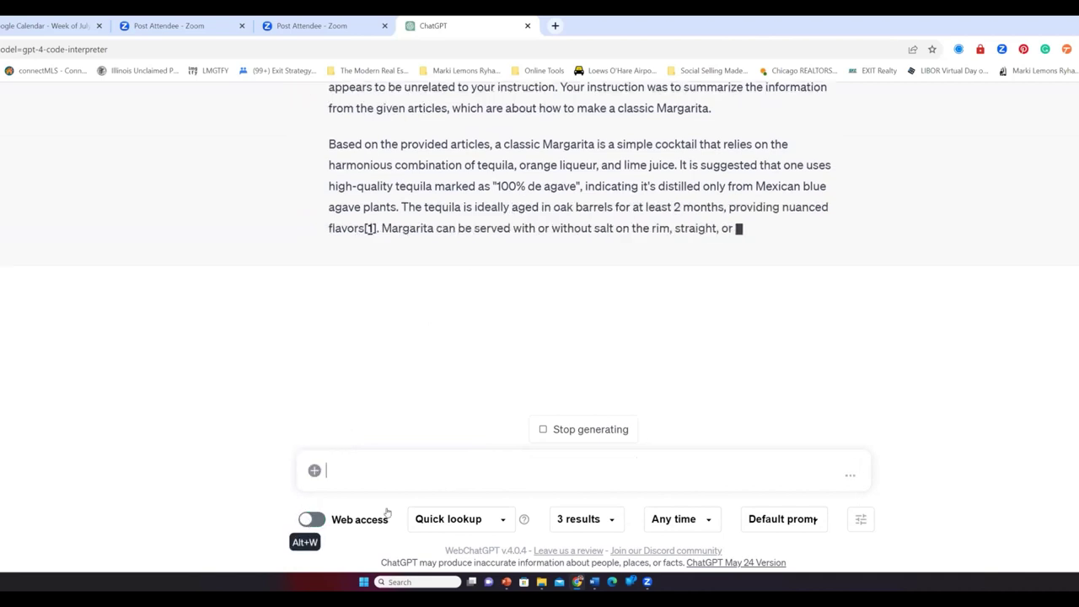
pyautogui.scroll(5, 816, 518)
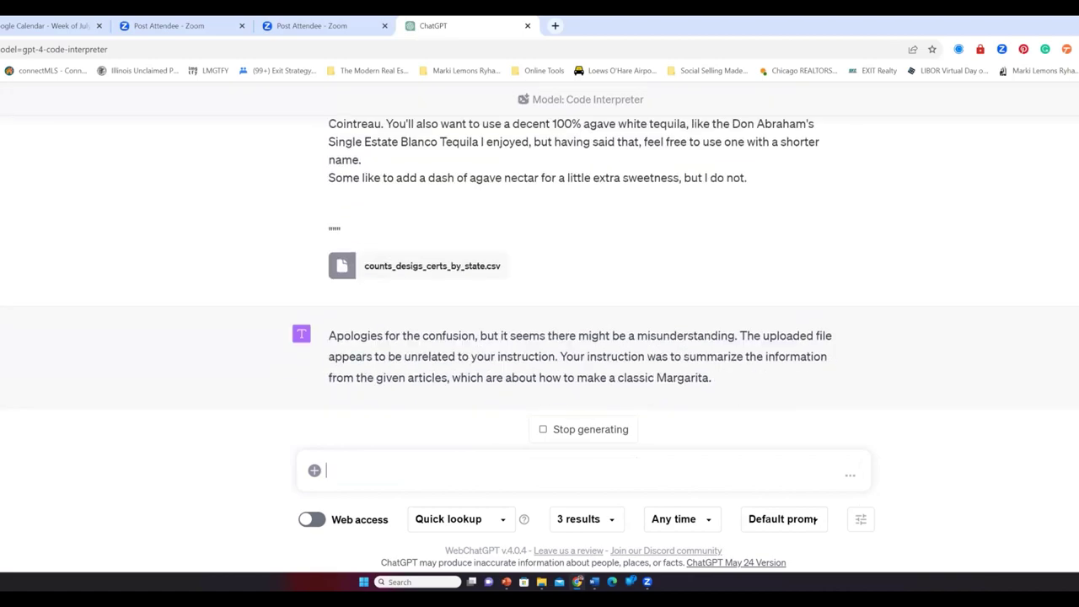
pyautogui.scroll(10, 816, 518)
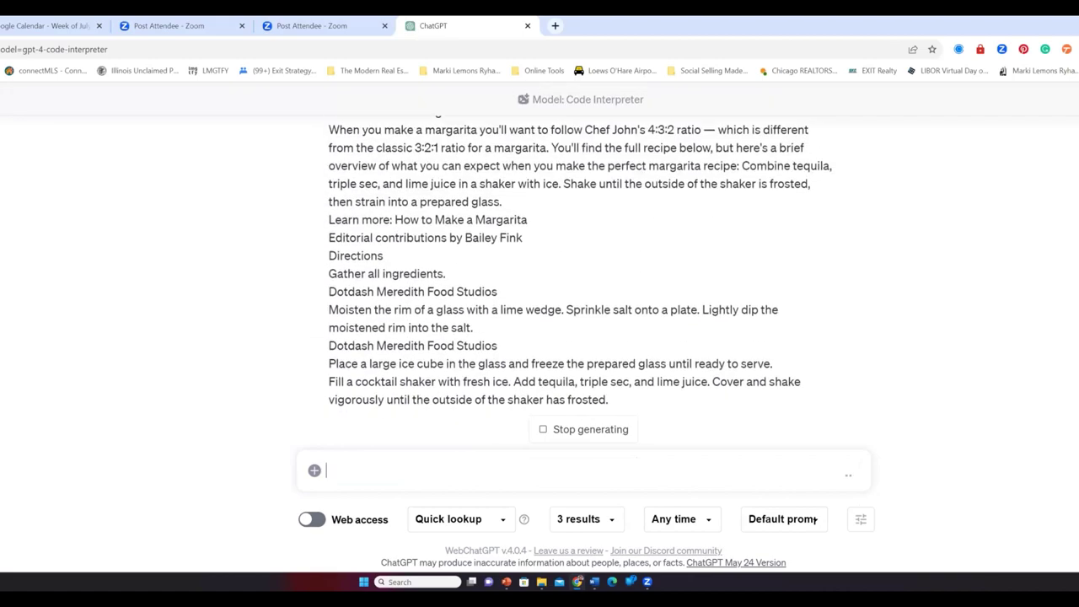
pyautogui.scroll(10, 813, 518)
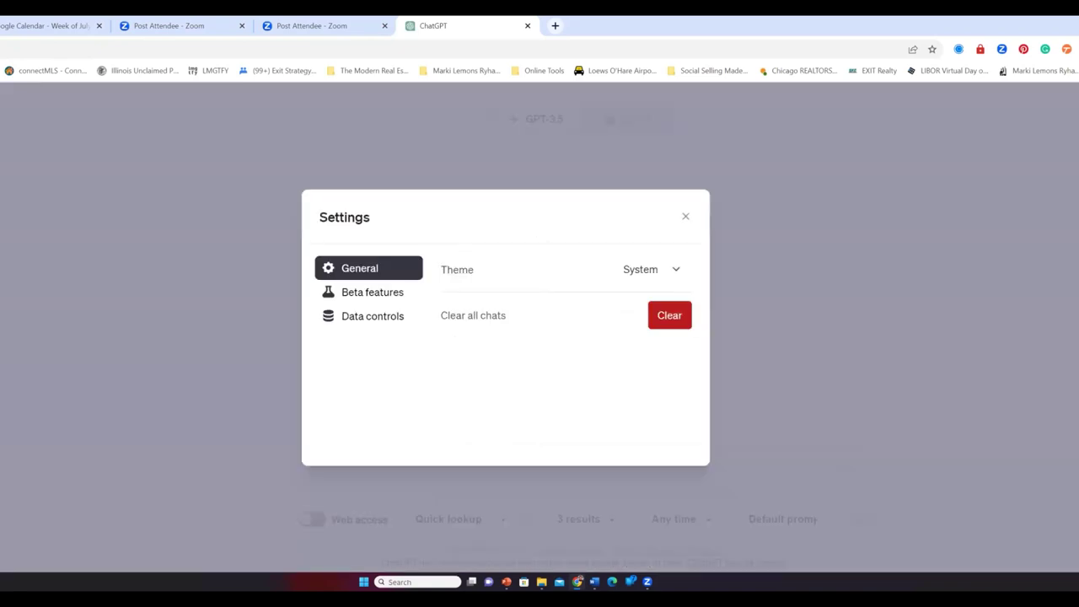
# - Review the beta features in the settings and switch the new chat to GPT-4 with Plugins
pyautogui.click(388, 295)
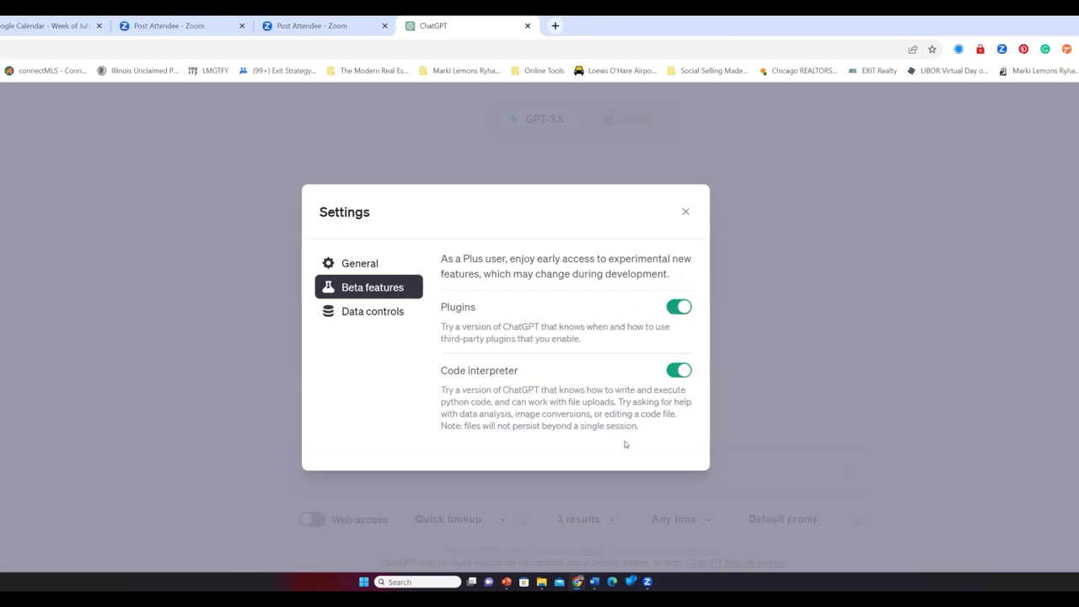
pyautogui.click(685, 215)
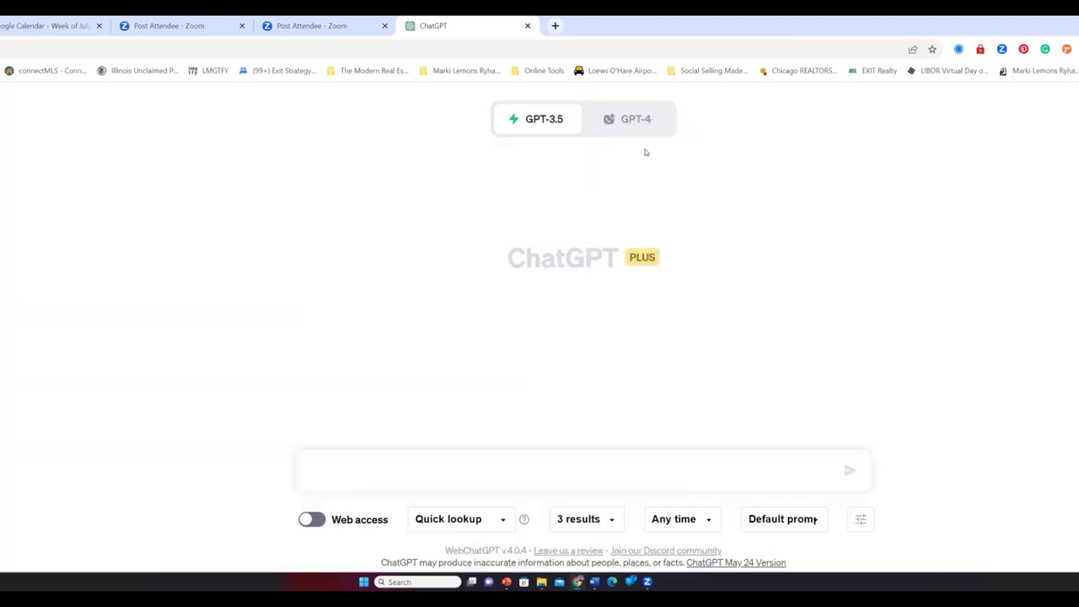
pyautogui.moveTo(634, 121)
pyautogui.click(634, 120)
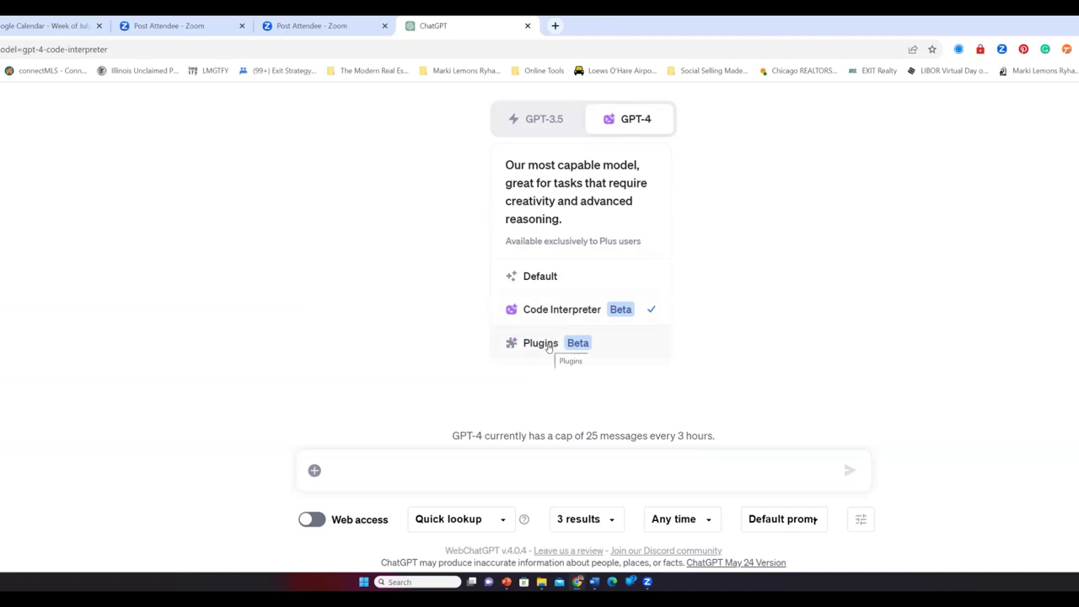
pyautogui.click(548, 345)
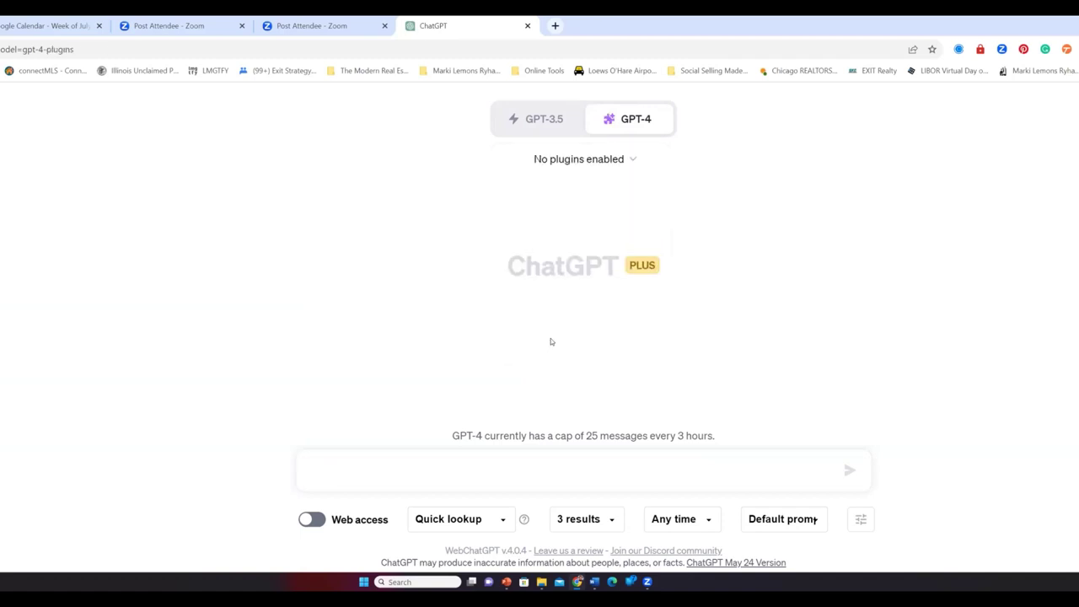
# - Browse the list of installed plugins and view all available plugins in the Plugin store, closing the store when done
pyautogui.click(631, 161)
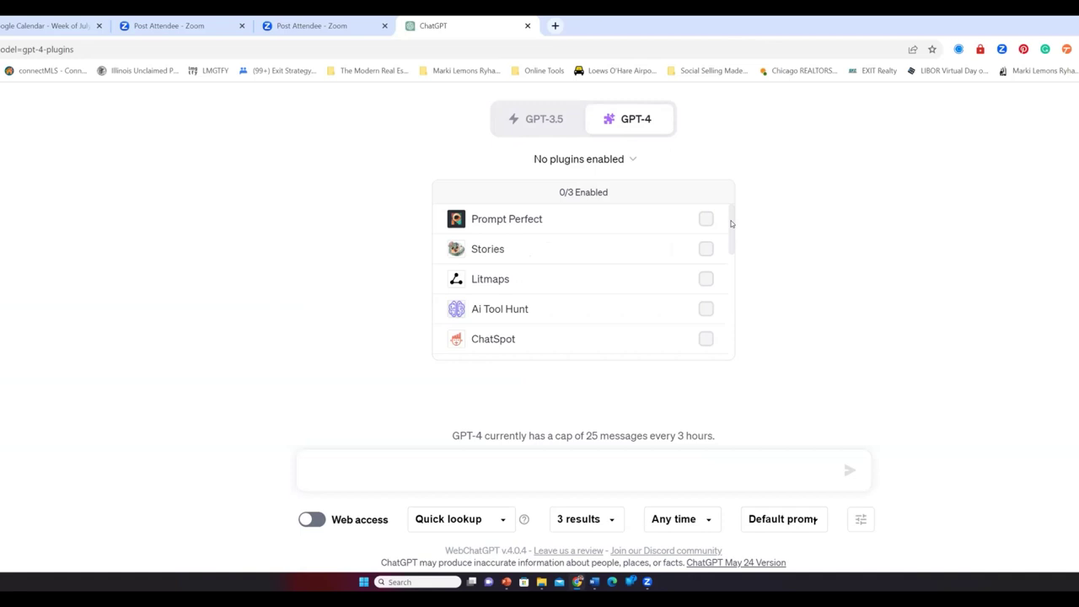
pyautogui.moveTo(731, 223); pyautogui.dragTo(729, 342)
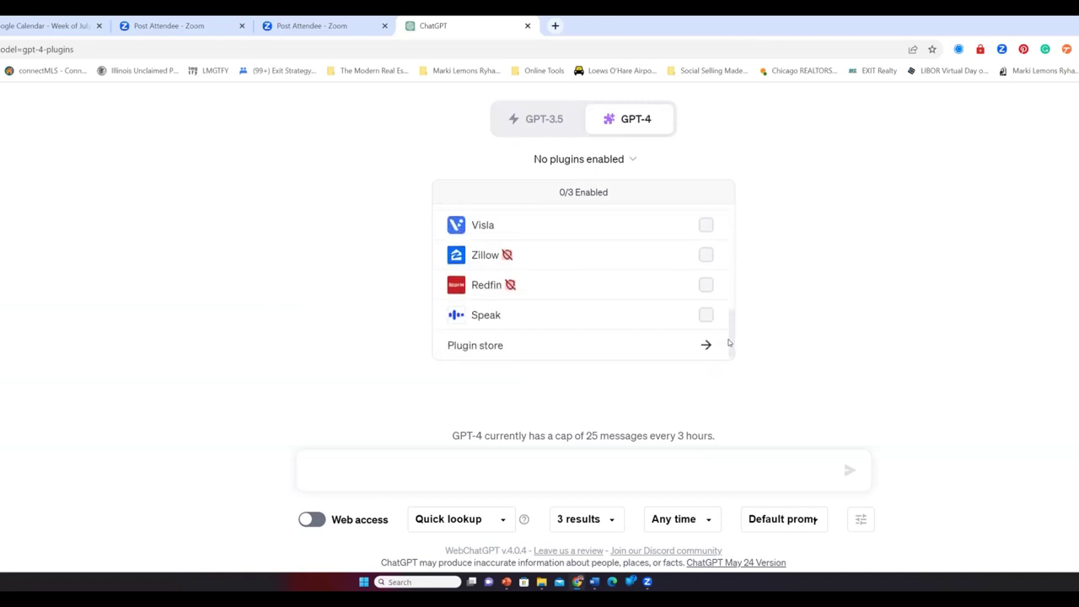
pyautogui.scroll(1, 722, 312)
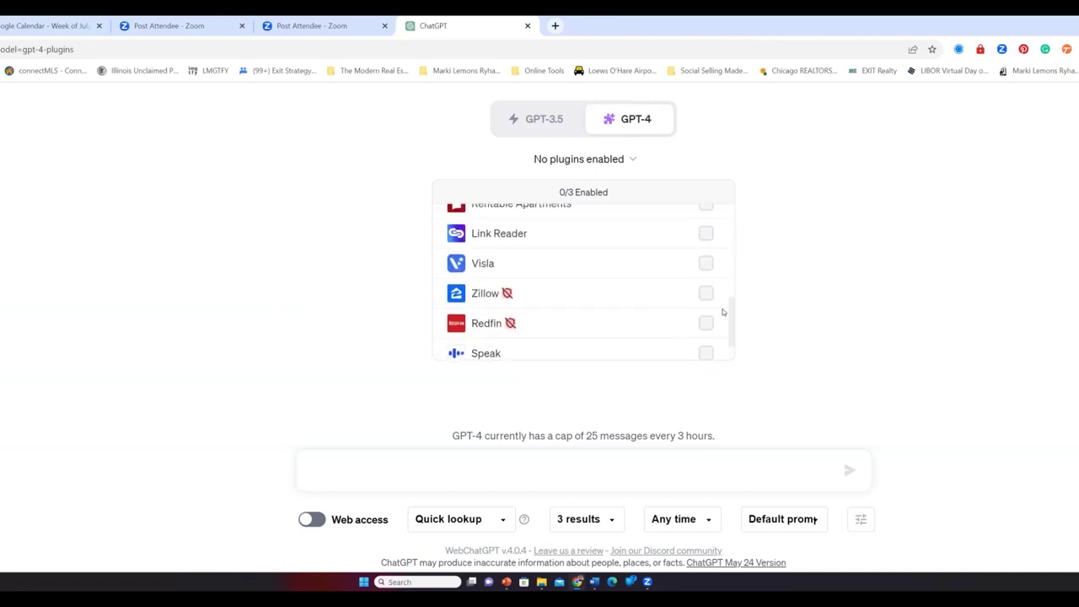
pyautogui.scroll(-1, 722, 312)
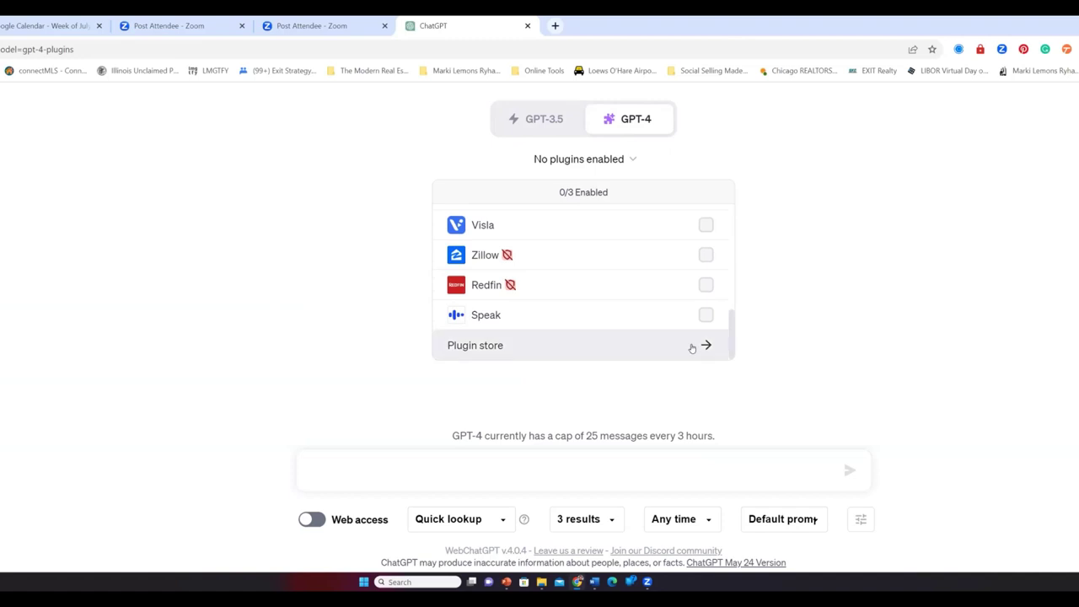
pyautogui.click(691, 347)
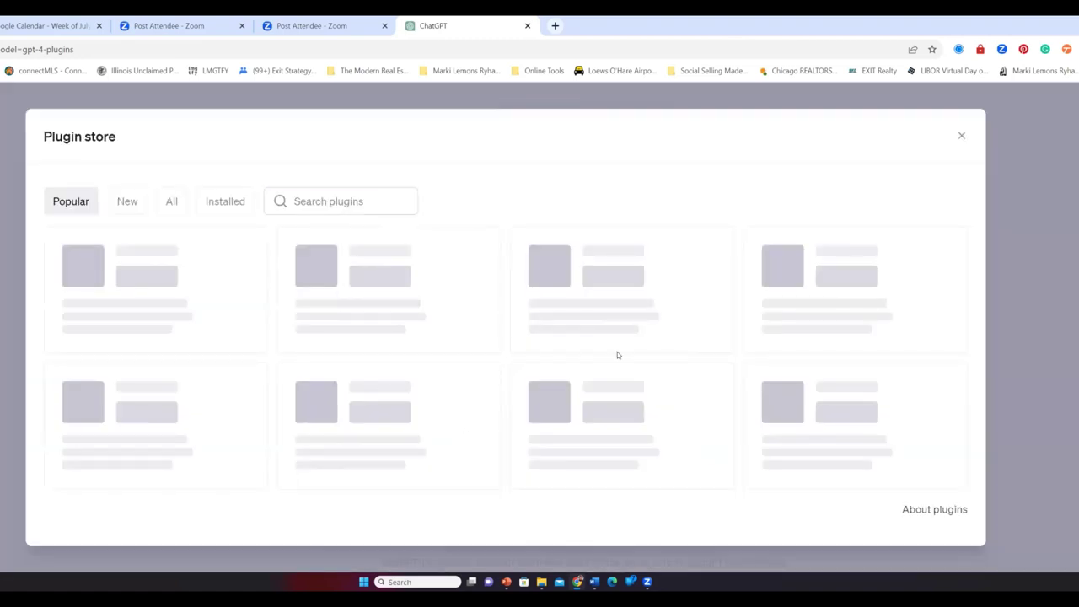
pyautogui.click(174, 205)
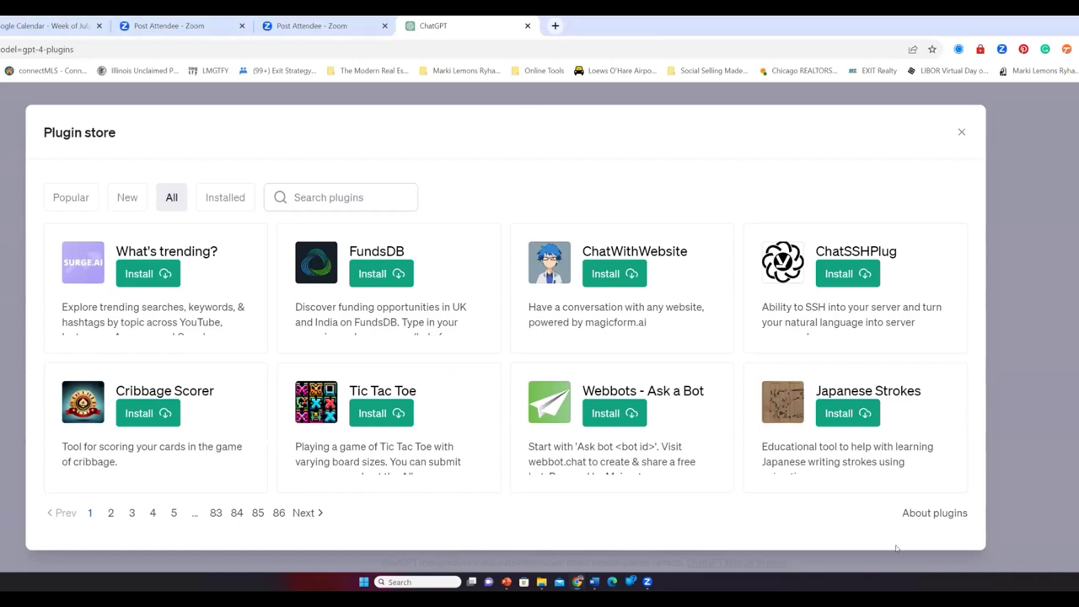
pyautogui.click(962, 135)
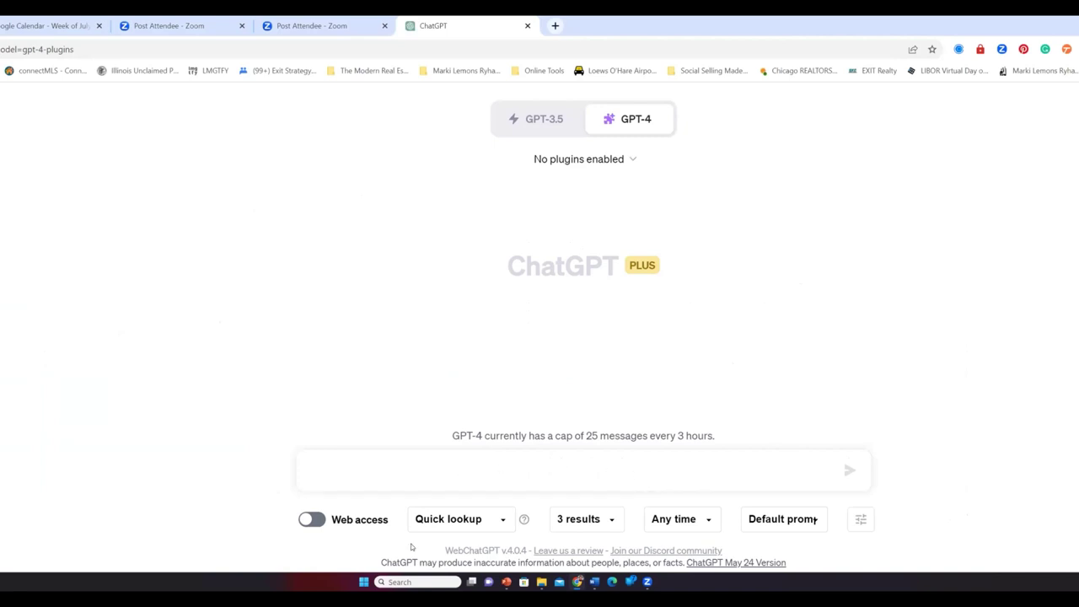
# - Switch the chat to GPT-3.5 with web access on and begin the prompt "Create a comprehensive marketing campaign" to attract ages 18-25
pyautogui.click(559, 121)
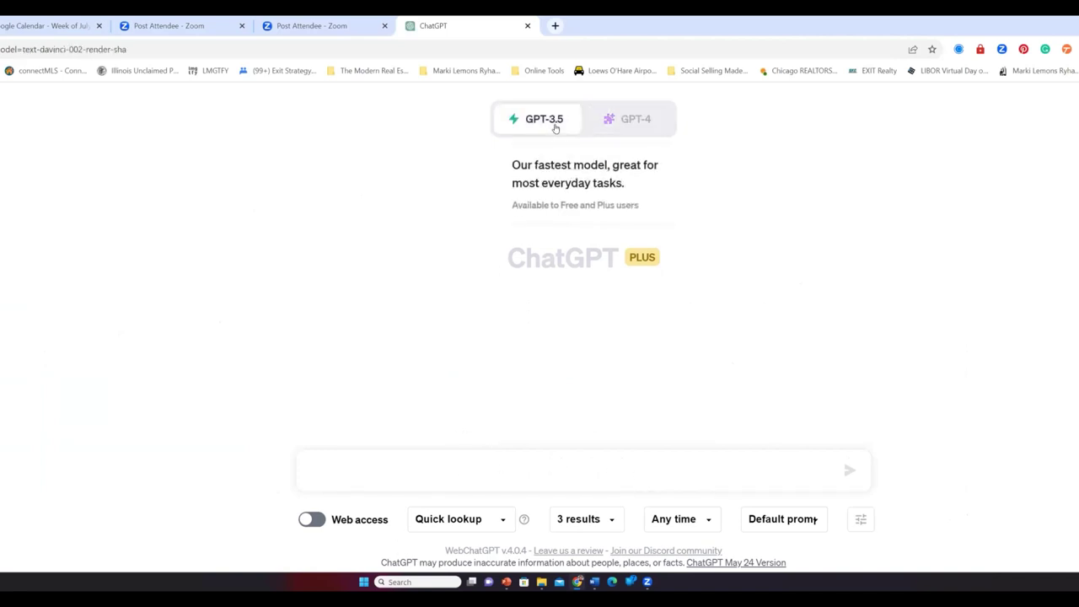
pyautogui.click(315, 520)
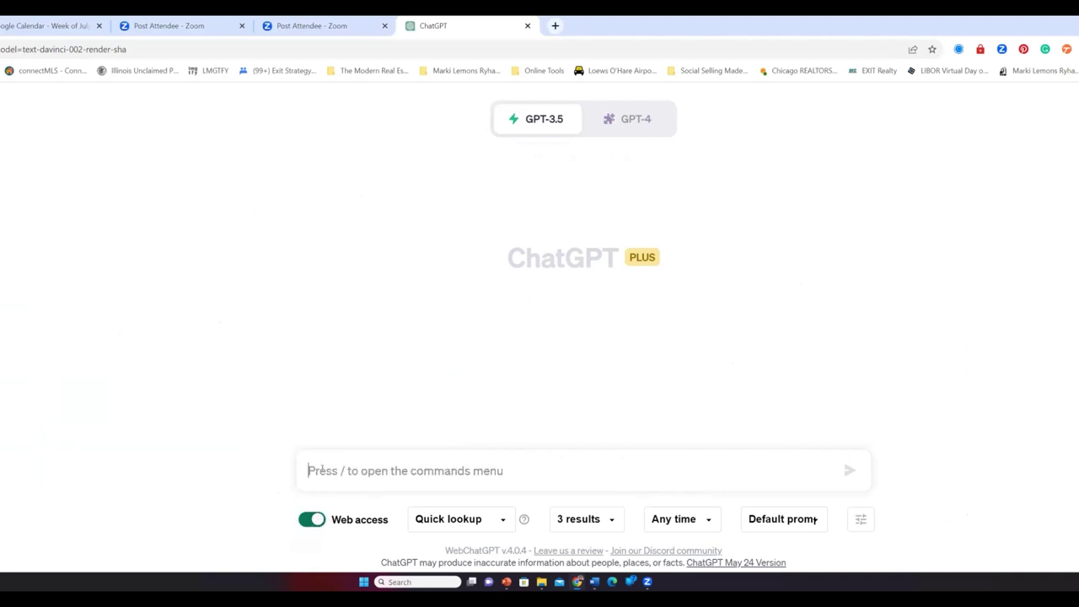
pyautogui.write('Create ')
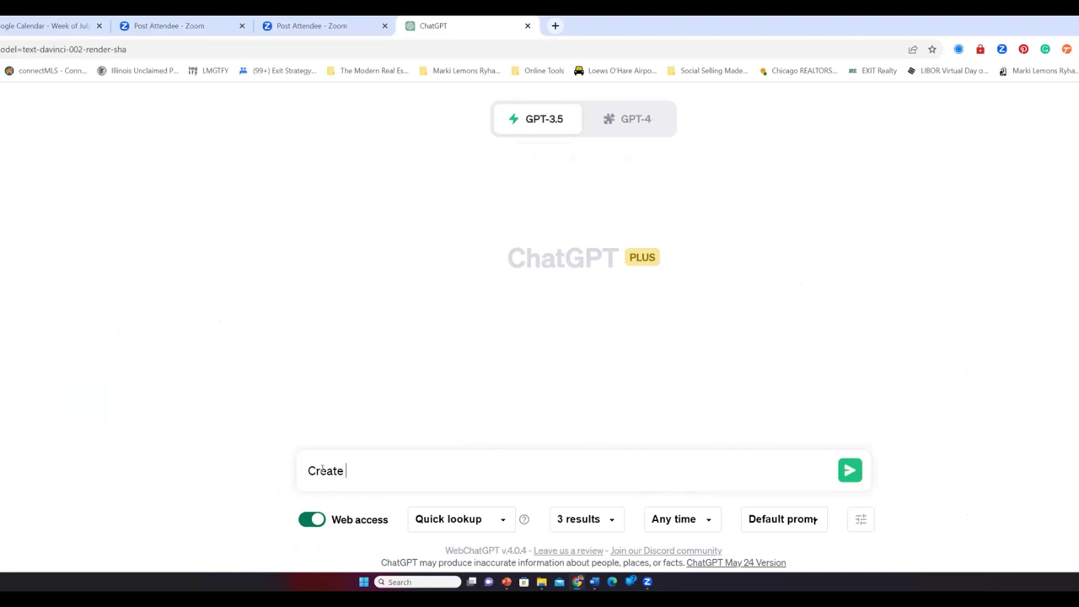
pyautogui.write('a comprehensive')
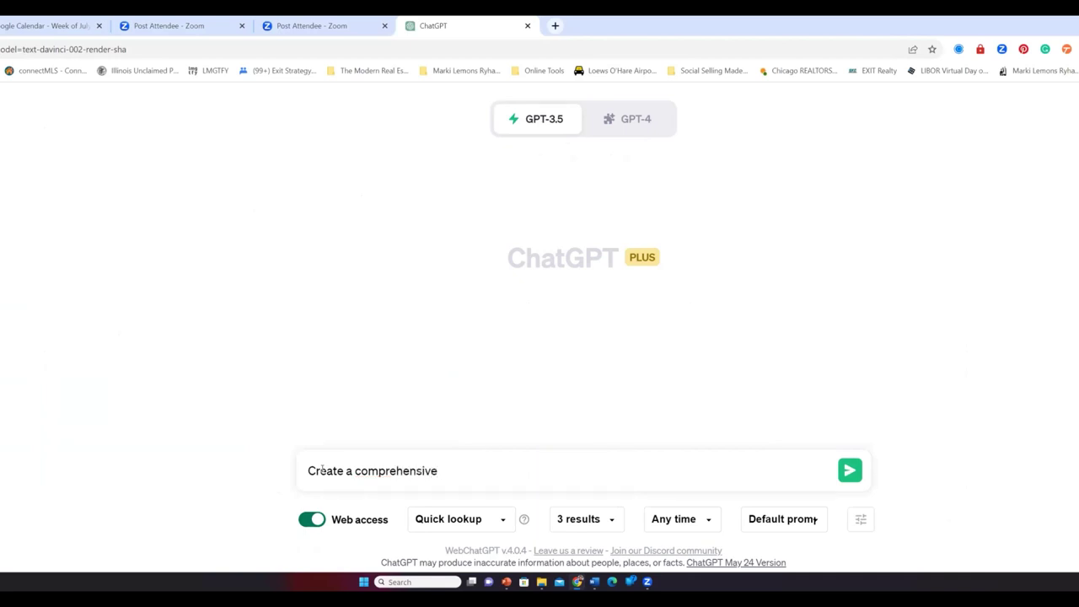
pyautogui.write(' marketing campaign to')
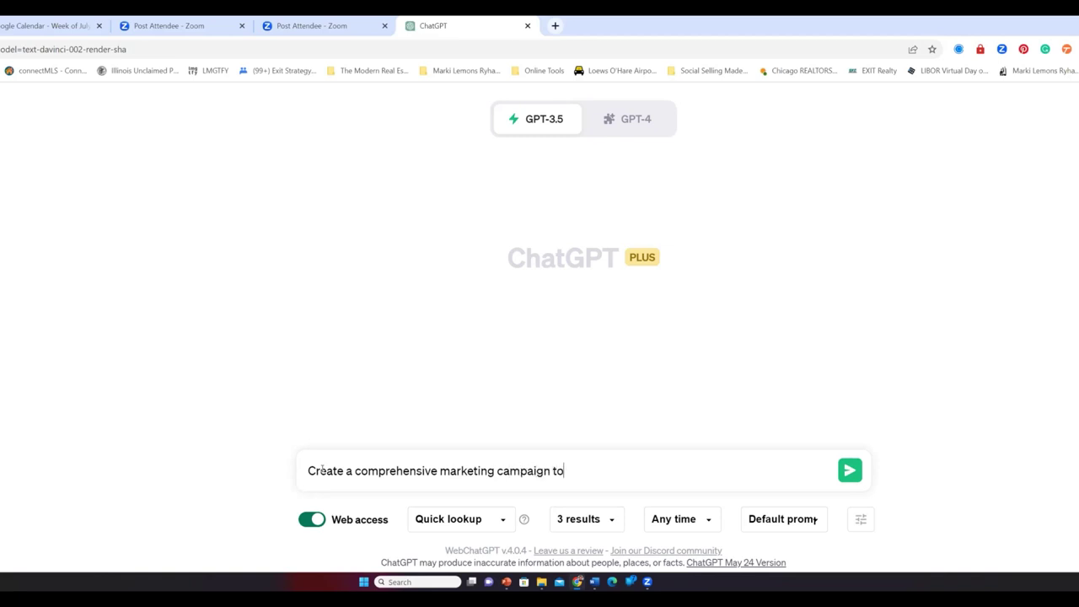
pyautogui.write('attract 18=')
pyautogui.press('BackSpace')
pyautogui.press('BackSpace')
pyautogui.write('8-25')
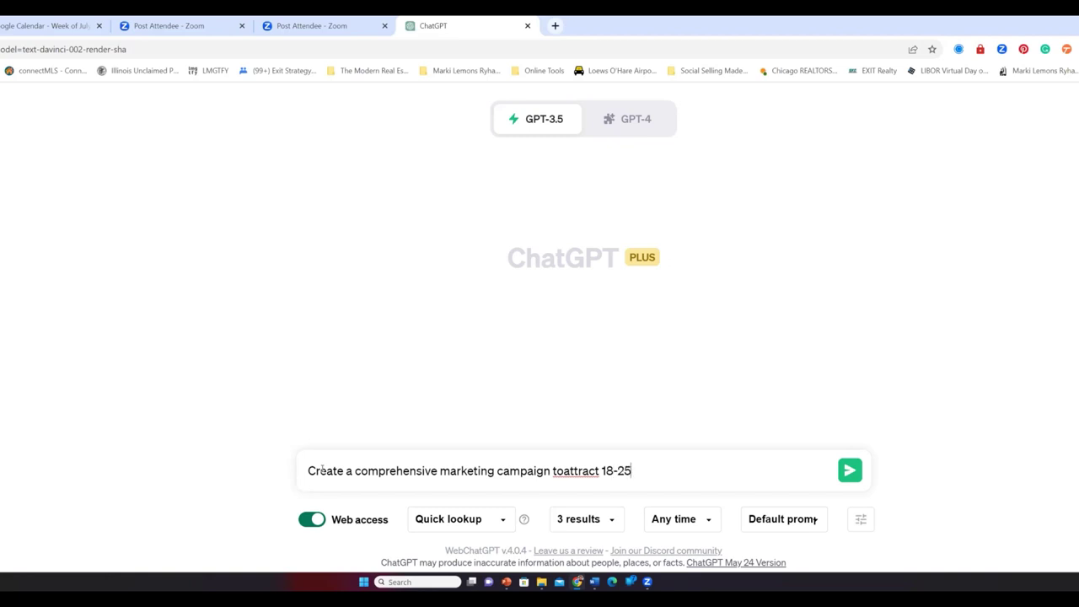
# - Continue the prompt with "year old to show them the power of real estate investing and", and put a space between "to" and "attract"
pyautogui.write(' year olds to show them the')
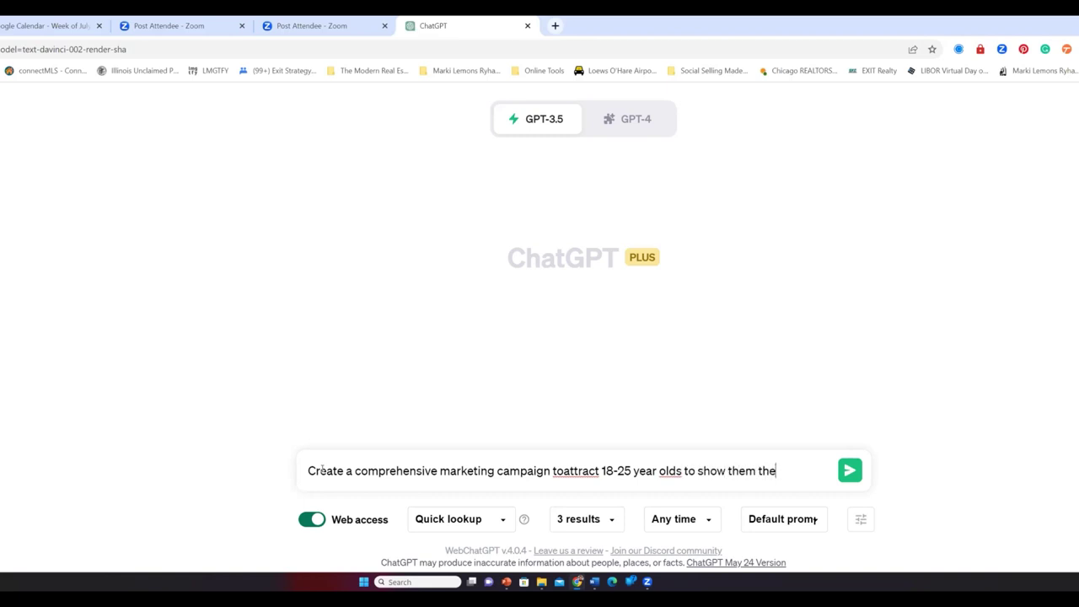
pyautogui.write(' power of real e')
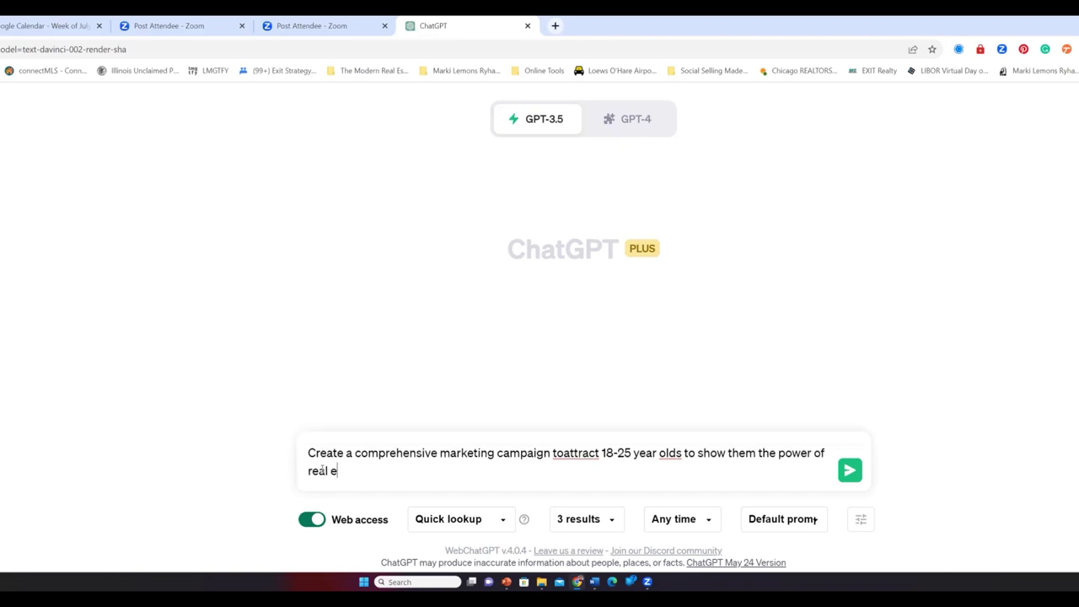
pyautogui.write('state investing and')
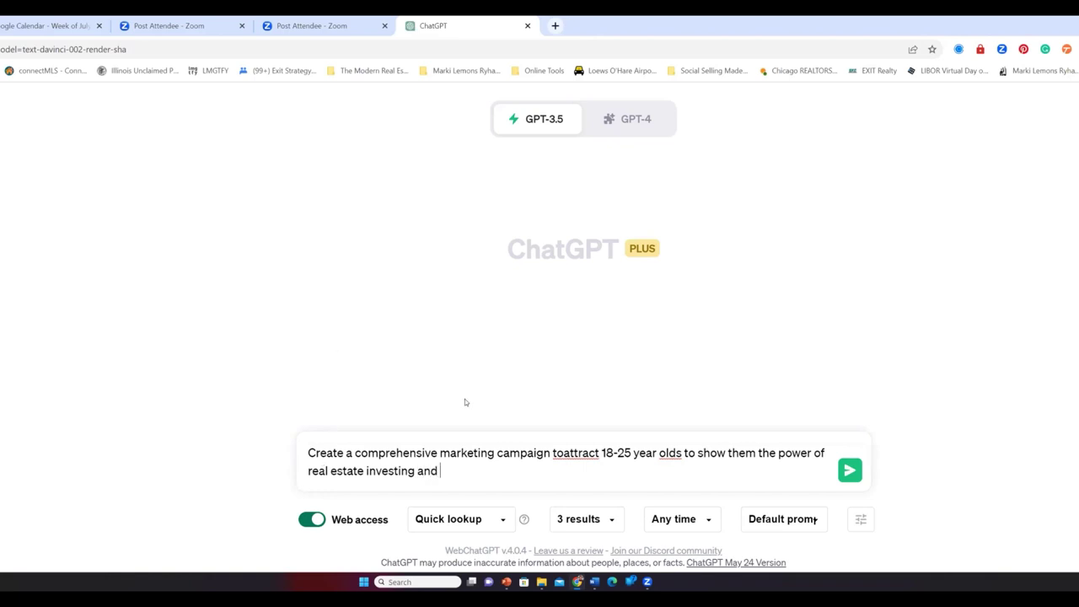
pyautogui.click(564, 454)
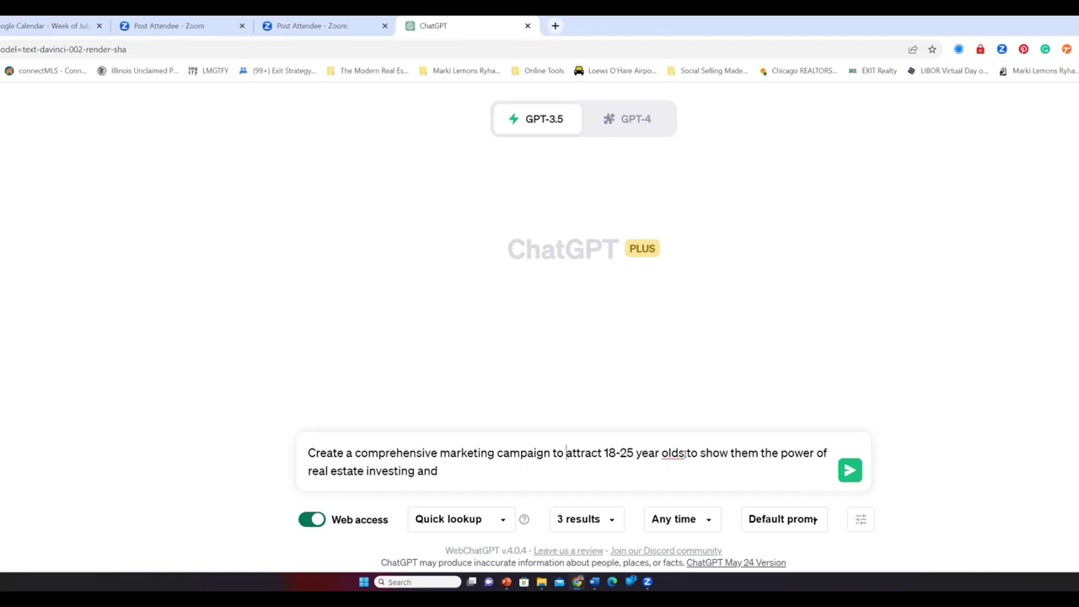
pyautogui.click(685, 454)
pyautogui.press('BackSpace')
pyautogui.click(527, 471)
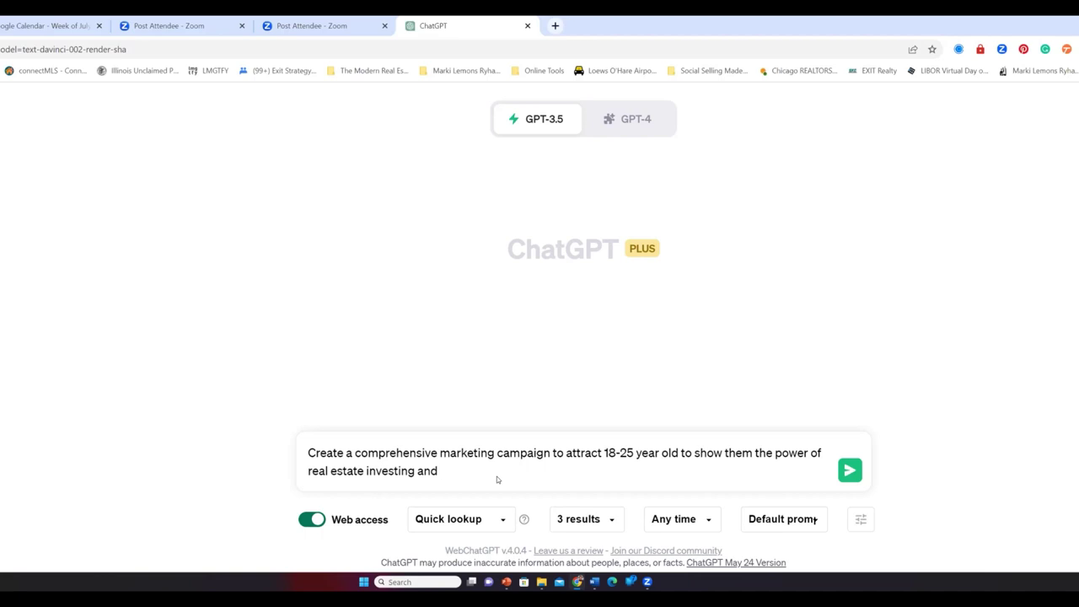
# - Complete the prompt with "real property purchases on Instagram" and send it
pyautogui.write('real pr')
pyautogui.write('operty')
pyautogui.write(' on')
pyautogui.write(' Instagra')
pyautogui.write(' Instagram')
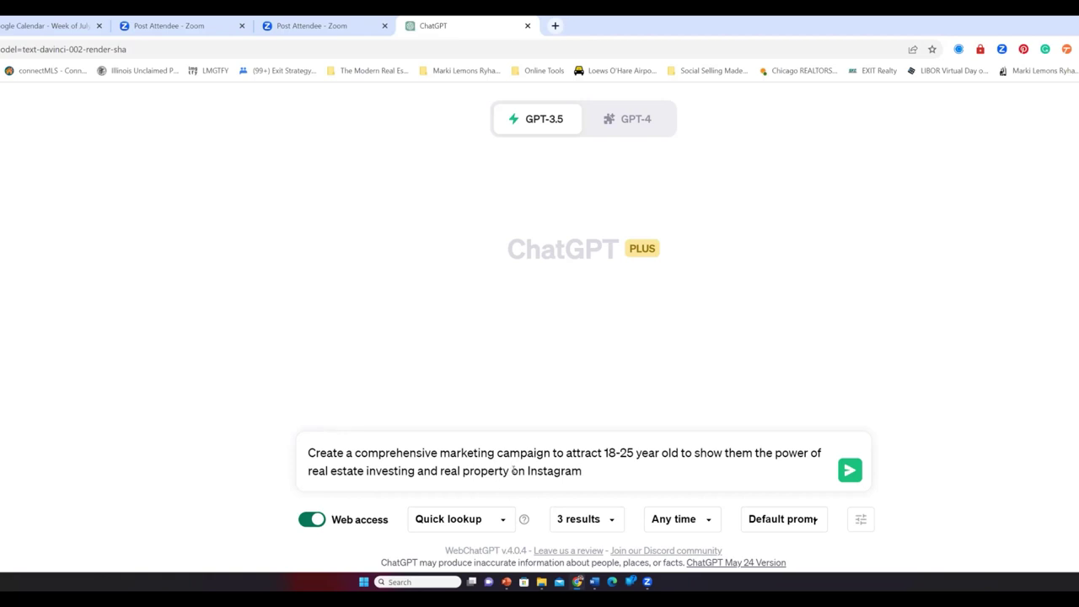
pyautogui.click(512, 471)
pyautogui.write('purchas')
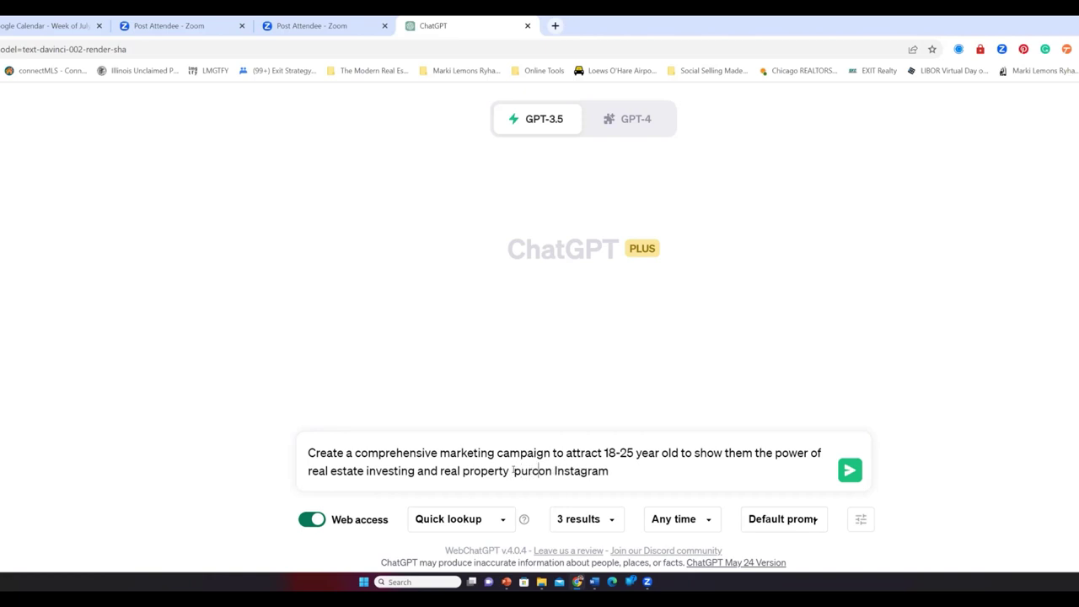
pyautogui.write('es')
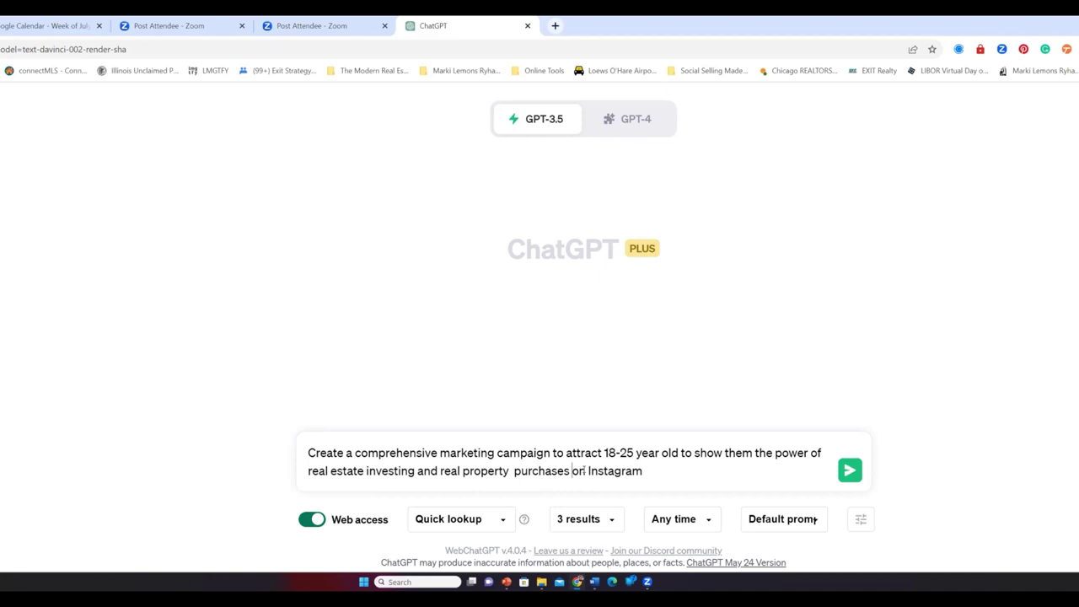
pyautogui.click(848, 471)
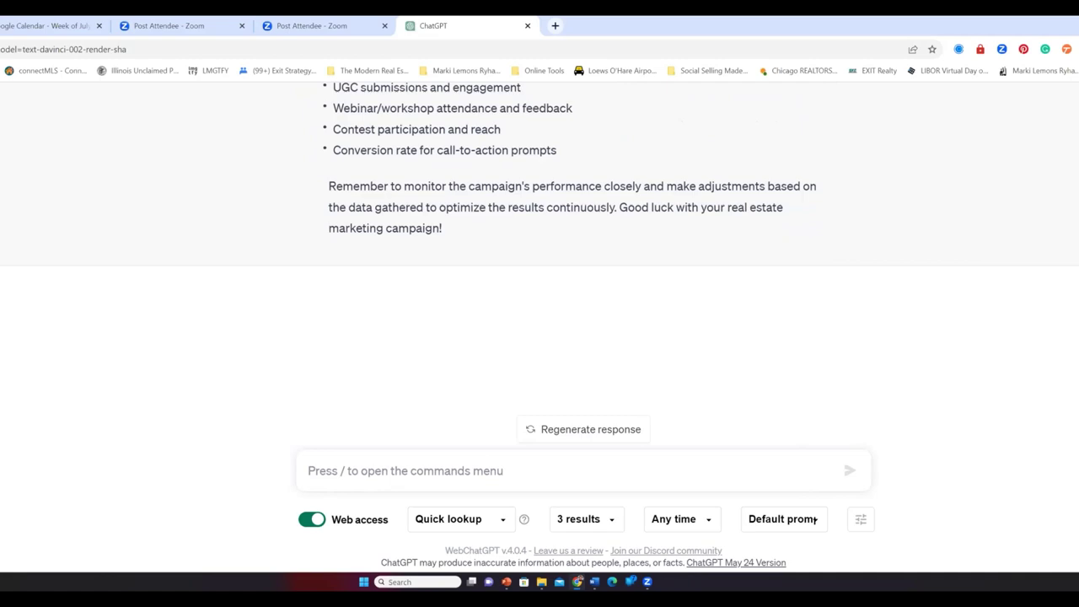
# - Review the generated Instagram marketing campaign from its title and objective through the campaign strategy to the metrics to track
pyautogui.scroll(20, 573, 253)
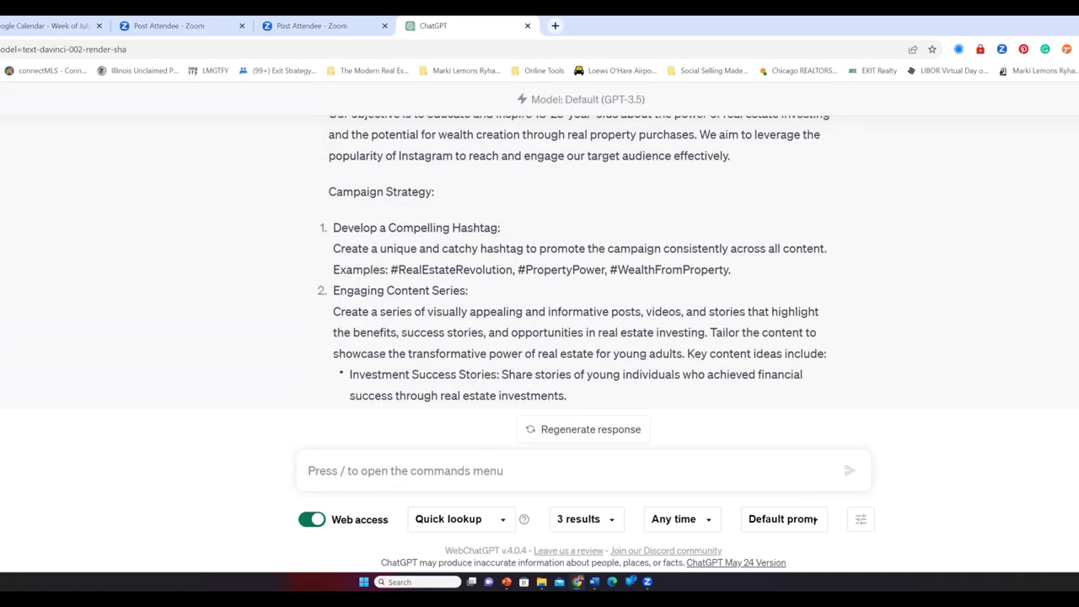
pyautogui.scroll(3, 573, 253)
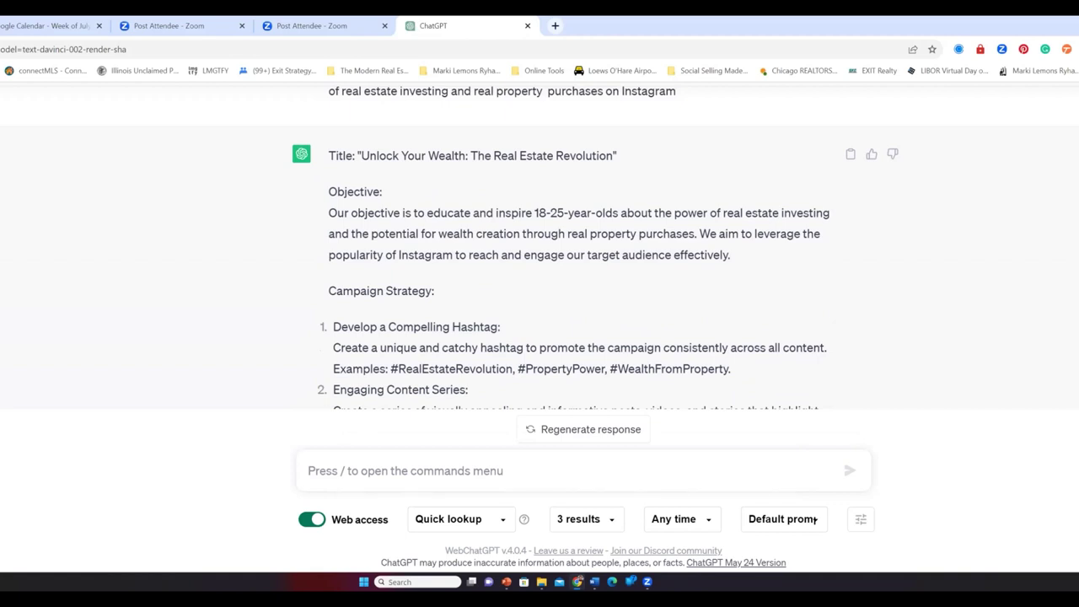
pyautogui.scroll(-3, 814, 520)
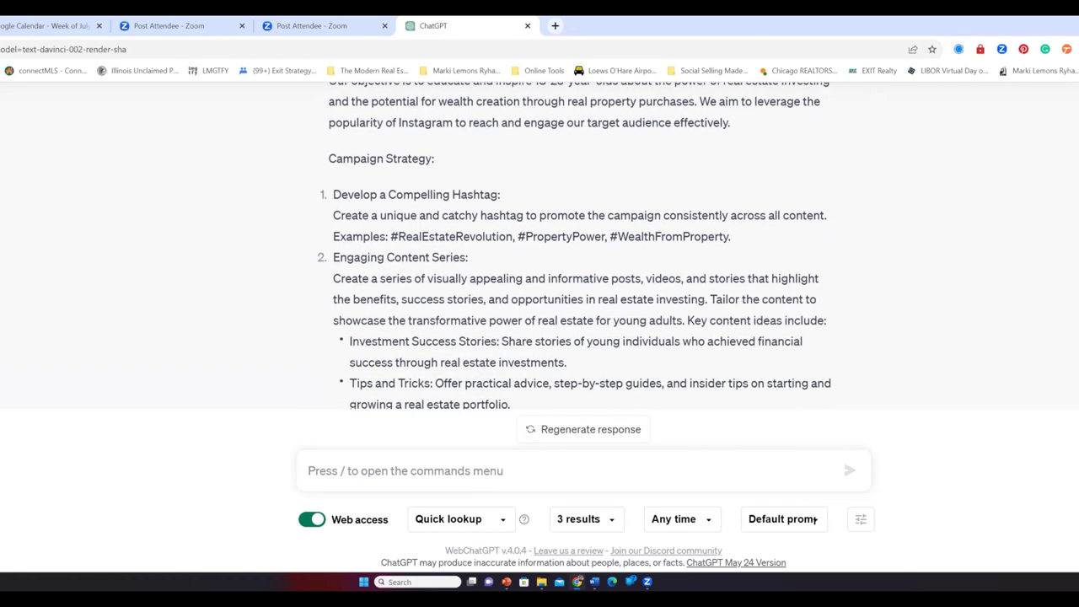
pyautogui.scroll(-1, 814, 519)
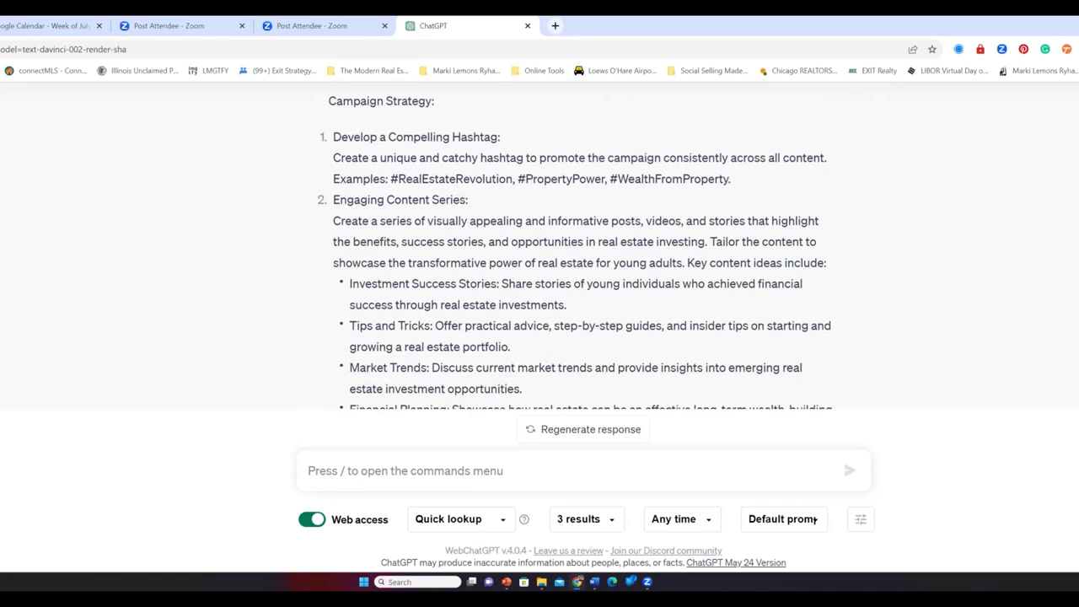
pyautogui.scroll(-4, 815, 519)
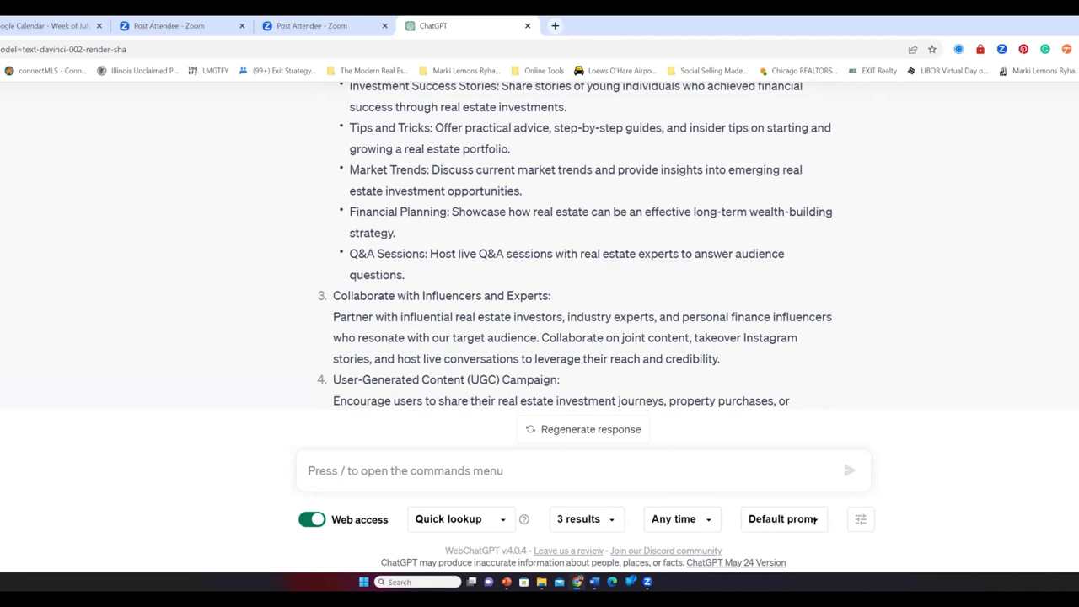
pyautogui.scroll(-3, 815, 519)
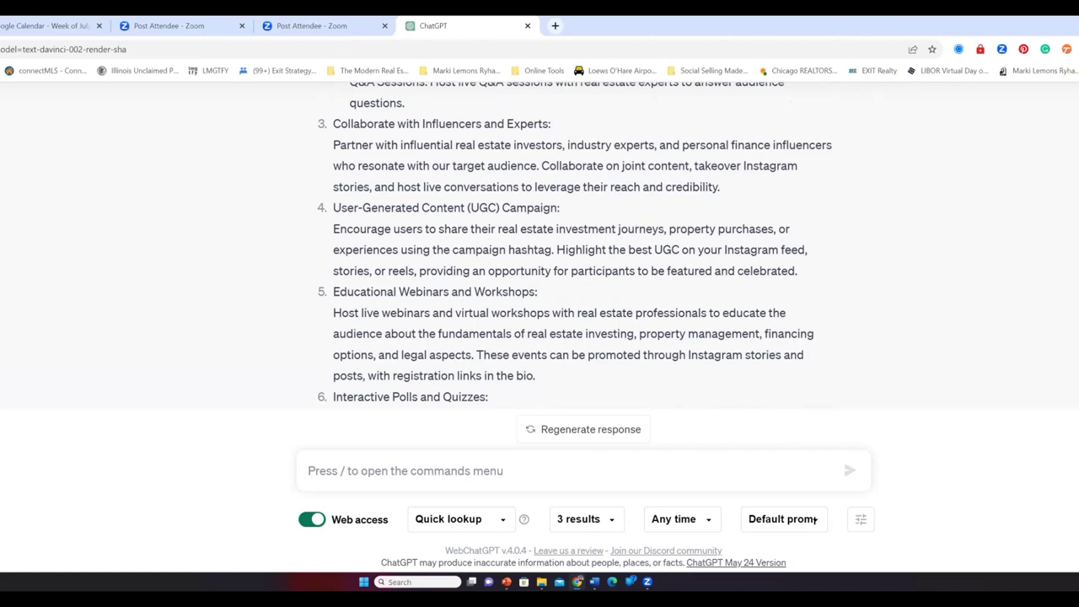
pyautogui.scroll(-2, 815, 519)
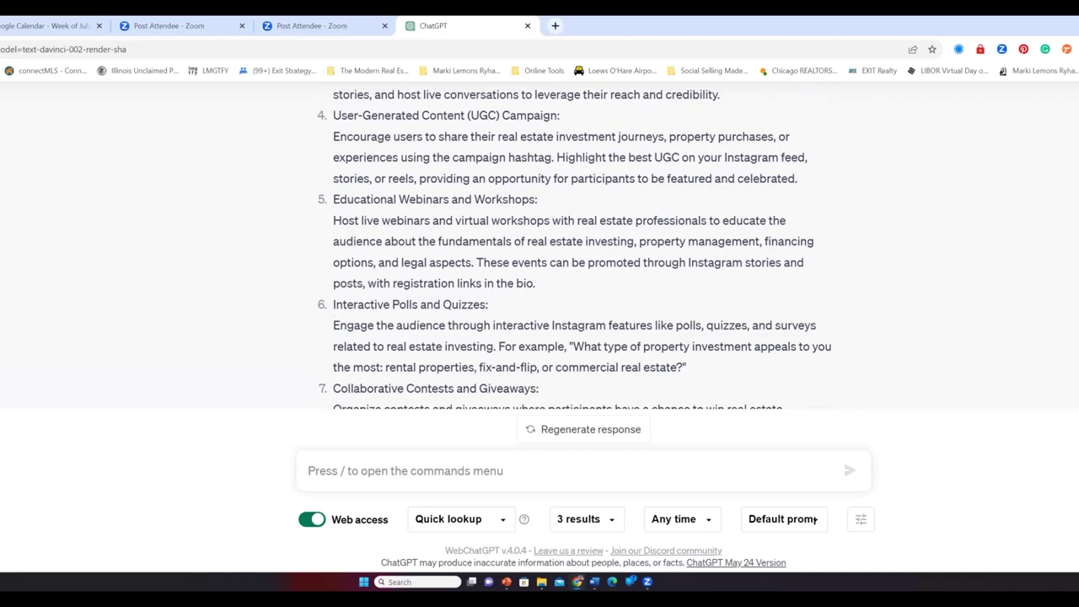
pyautogui.scroll(-3, 814, 519)
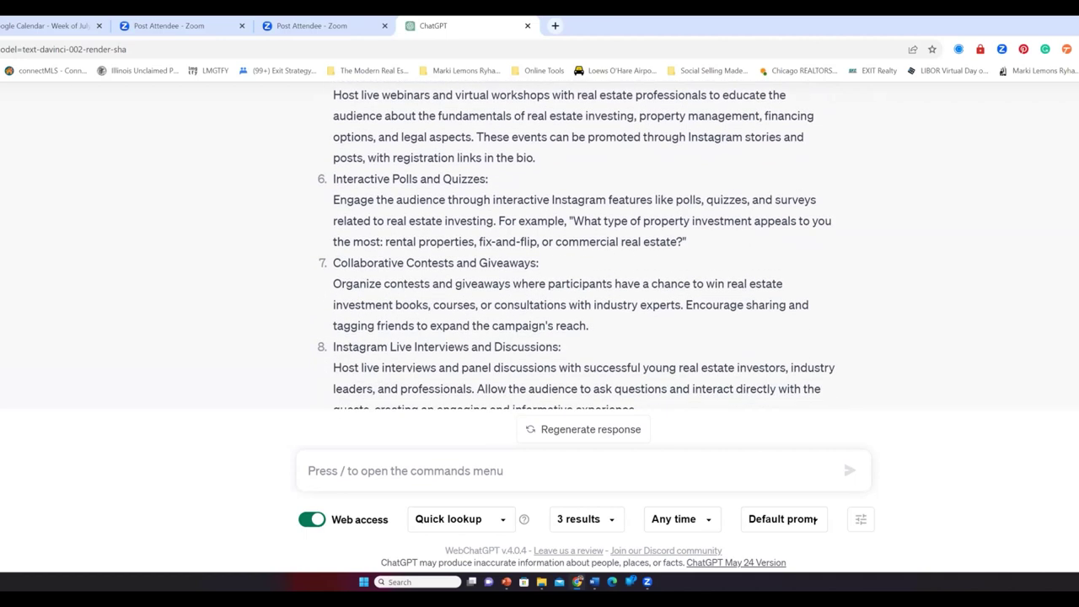
pyautogui.scroll(-6, 814, 520)
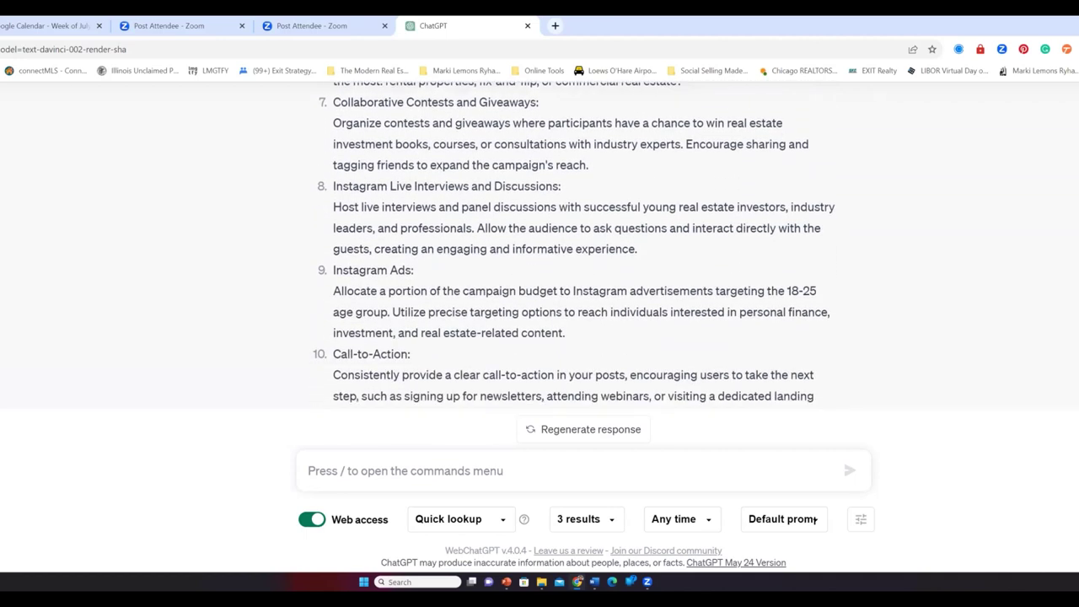
pyautogui.scroll(-5, 814, 519)
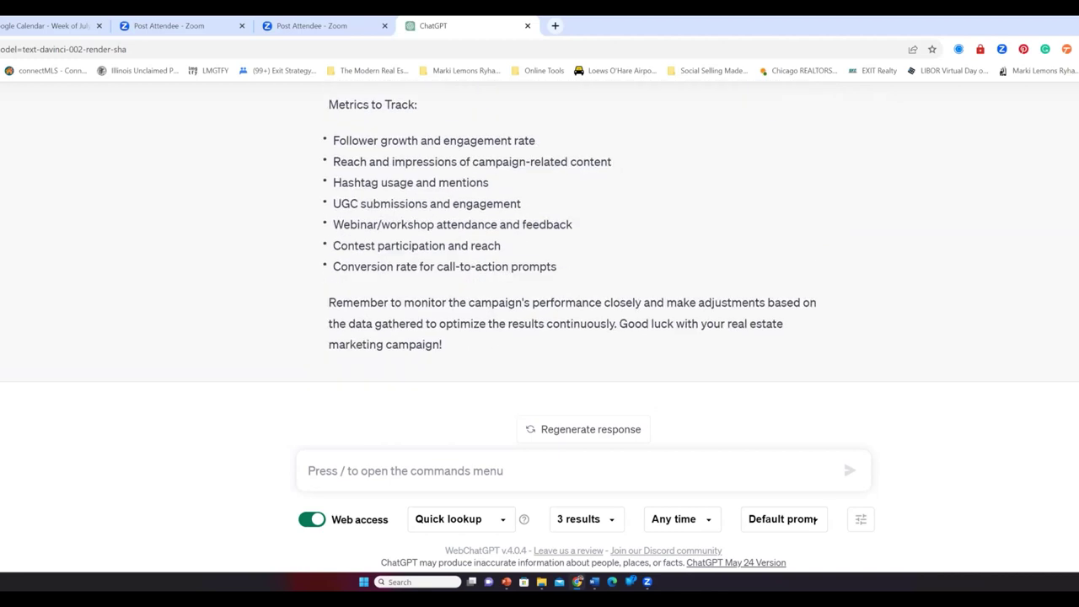
pyautogui.scroll(12, 814, 520)
pyautogui.scroll(3, 814, 519)
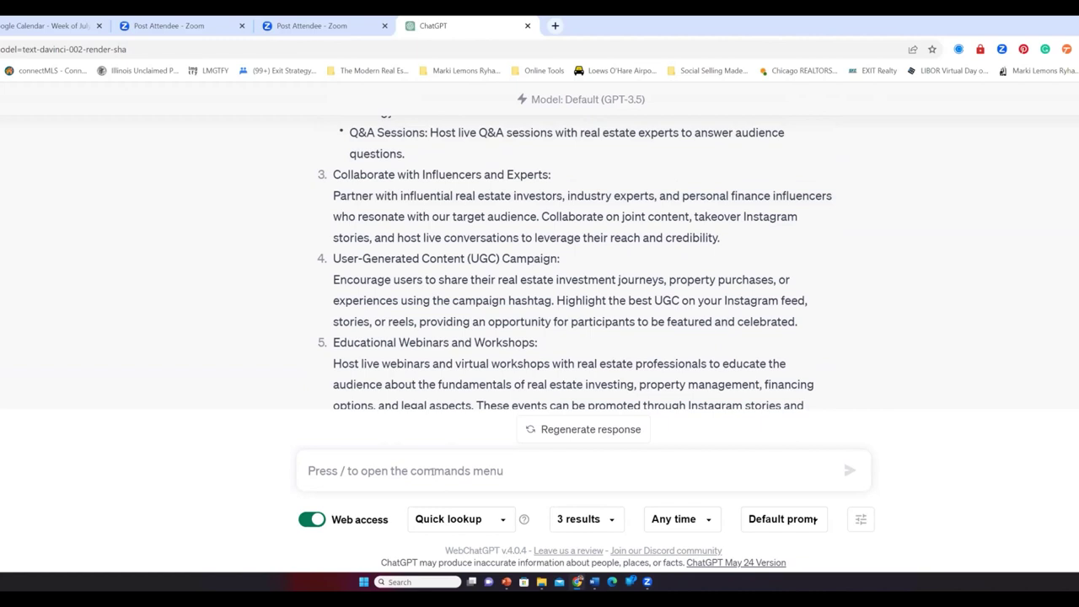
# - Send the follow-up prompt "Elaborate on #4" and view the response from its beginning
pyautogui.click(436, 470)
pyautogui.write('Eleboar')
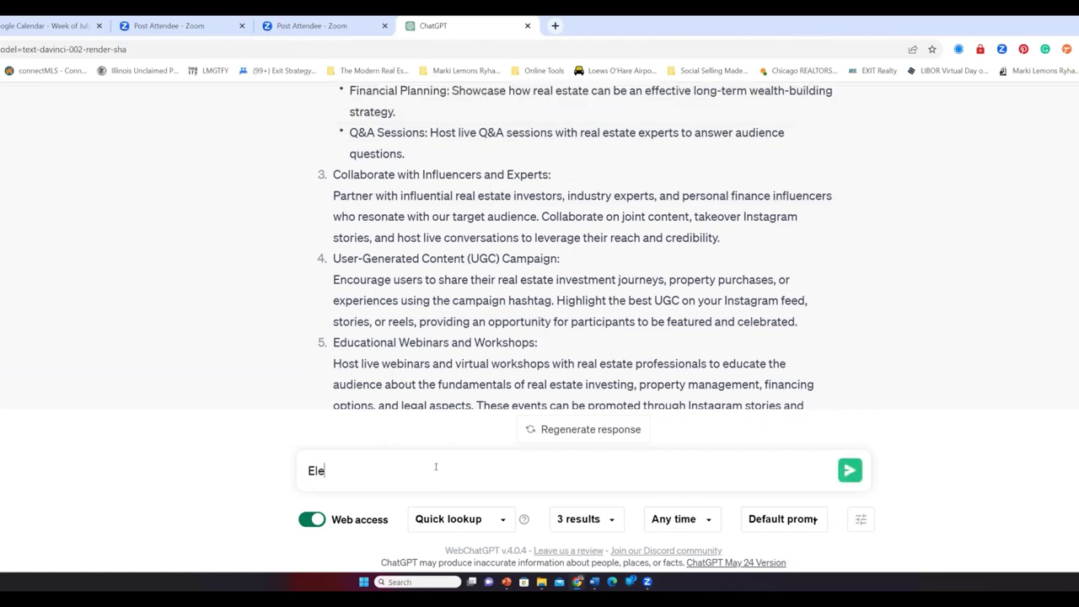
pyautogui.press('BackSpace')
pyautogui.press('BackSpace')
pyautogui.write('rate on #4')
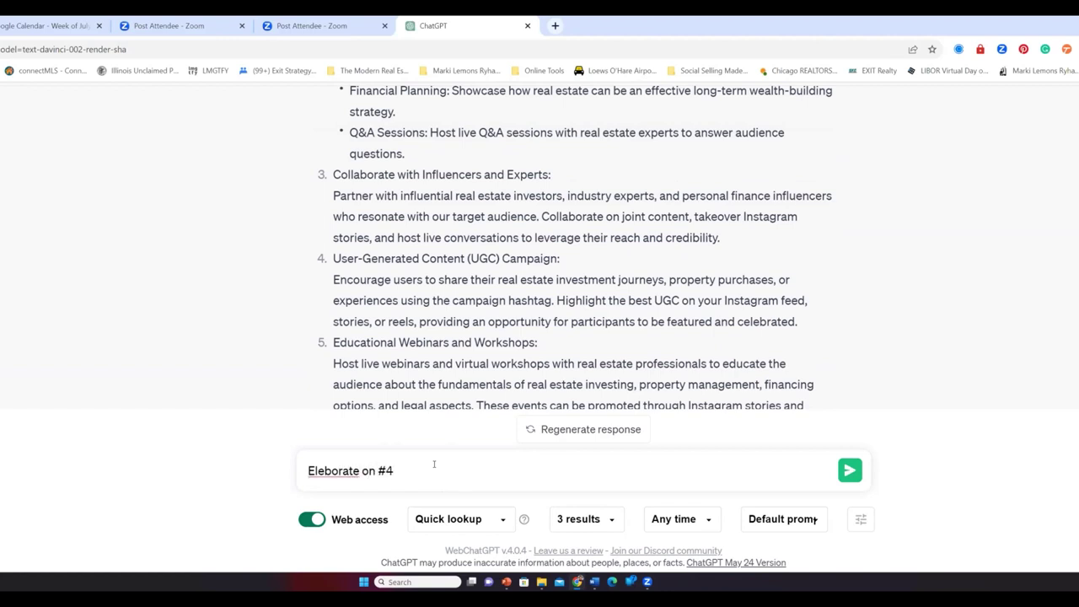
pyautogui.click(326, 471)
pyautogui.press('BackSpace')
pyautogui.write('a')
pyautogui.click(805, 465)
pyautogui.click(847, 470)
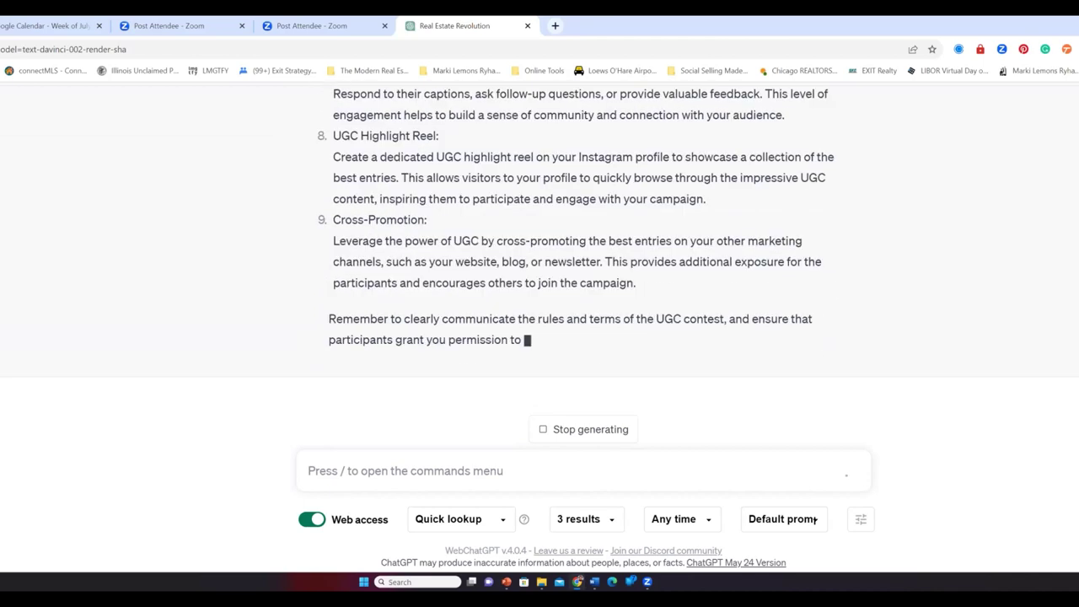
pyautogui.scroll(15, 816, 520)
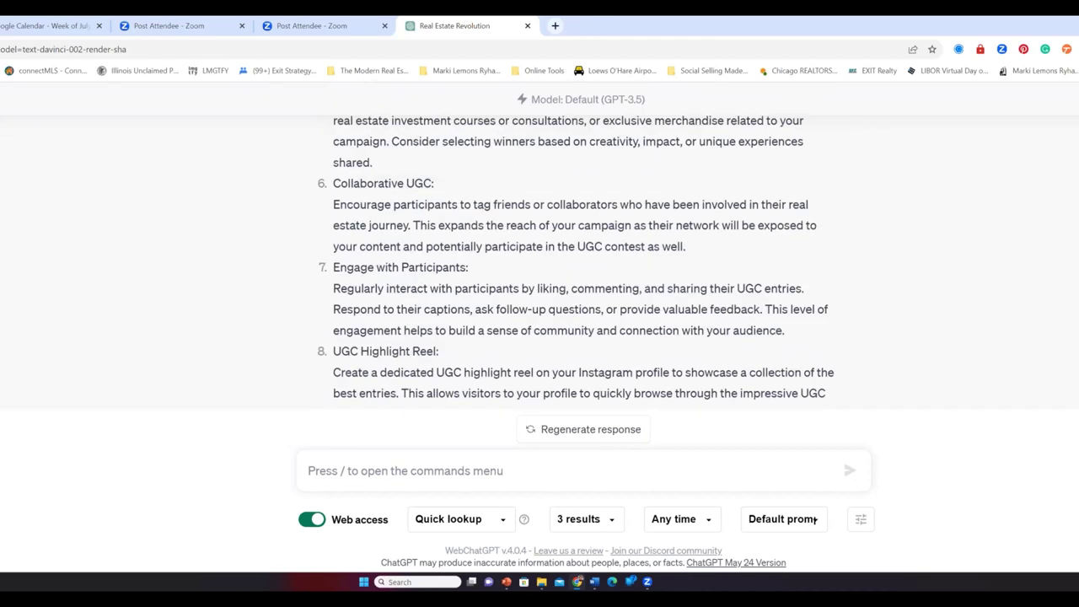
pyautogui.scroll(-3, 816, 519)
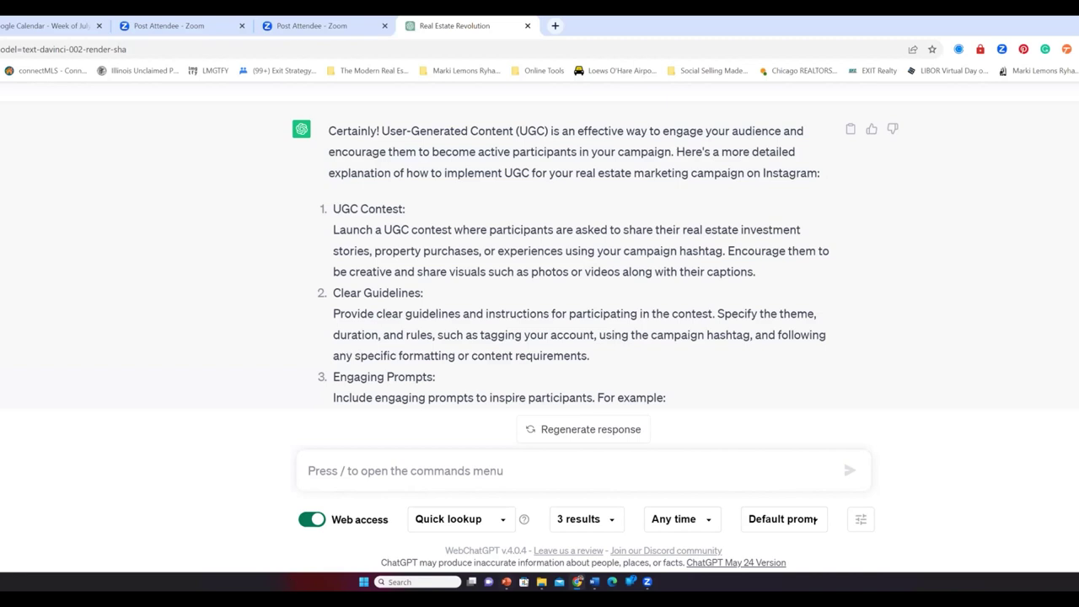
# - Search the Dropbox folder in File Explorer for related files and return to the ChatGPT conversation in Chrome
pyautogui.moveTo(595, 583)
pyautogui.click(541, 581)
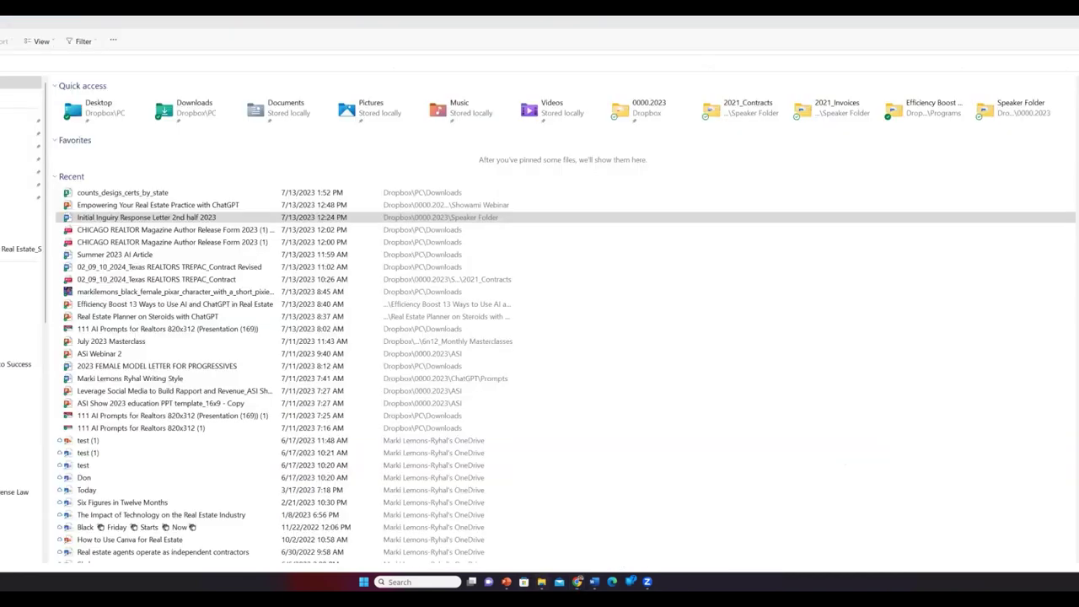
pyautogui.click(20, 274)
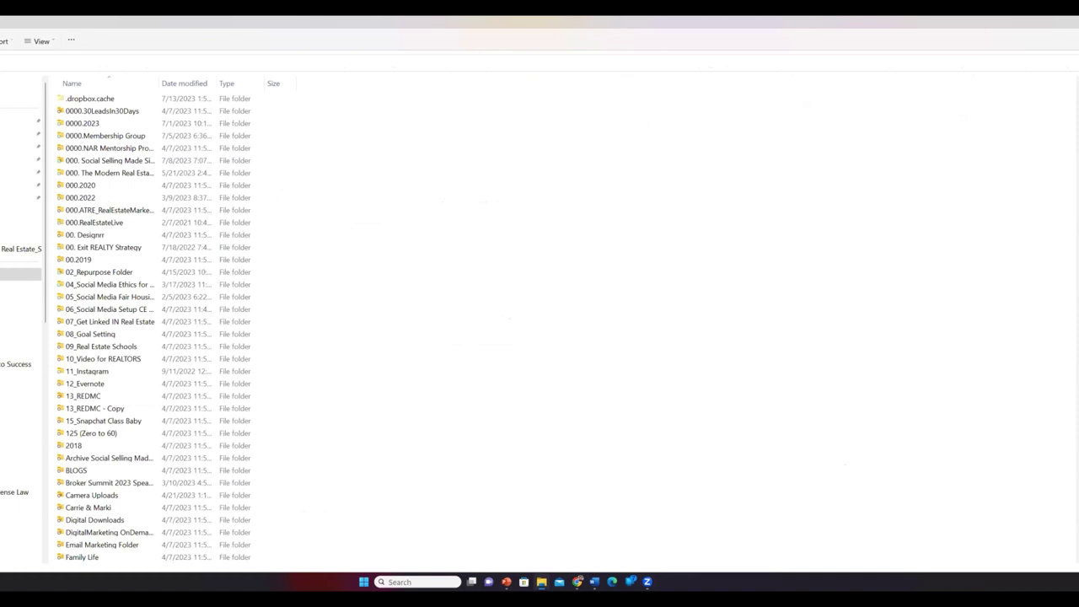
pyautogui.press('Return')
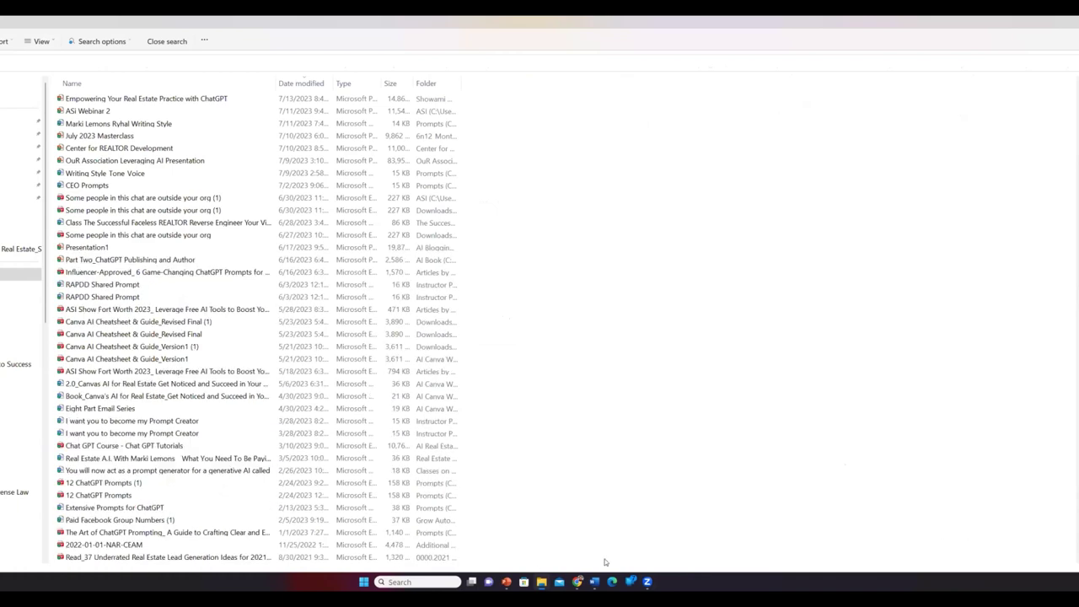
pyautogui.click(578, 582)
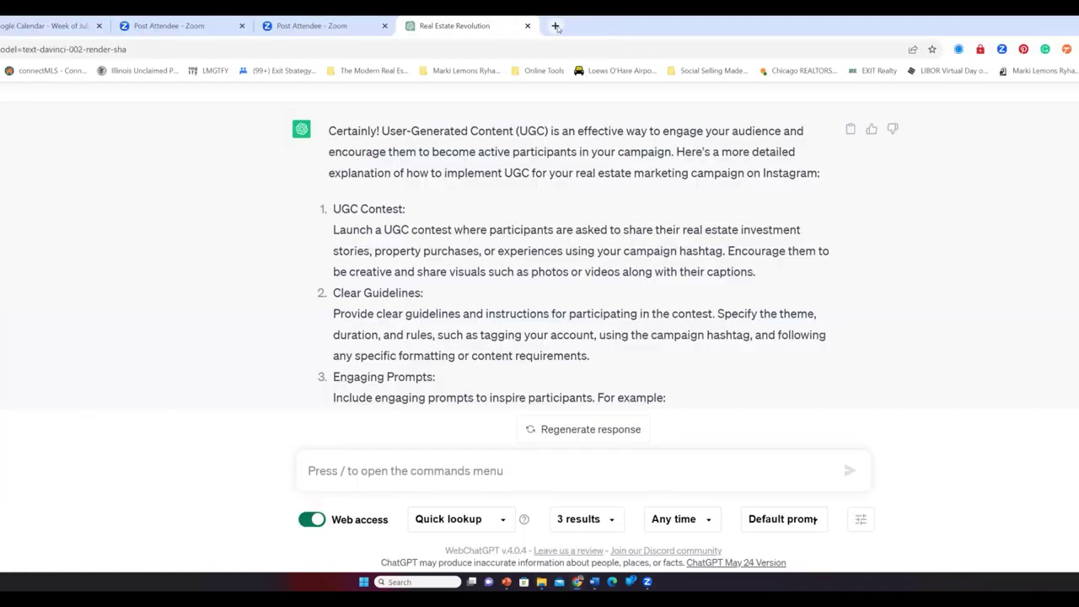
# - Open Dropbox in a new tab, search for the presenter's writing tone, and open the presenter's Writing Style document
pyautogui.click(555, 25)
pyautogui.write('dropbox')
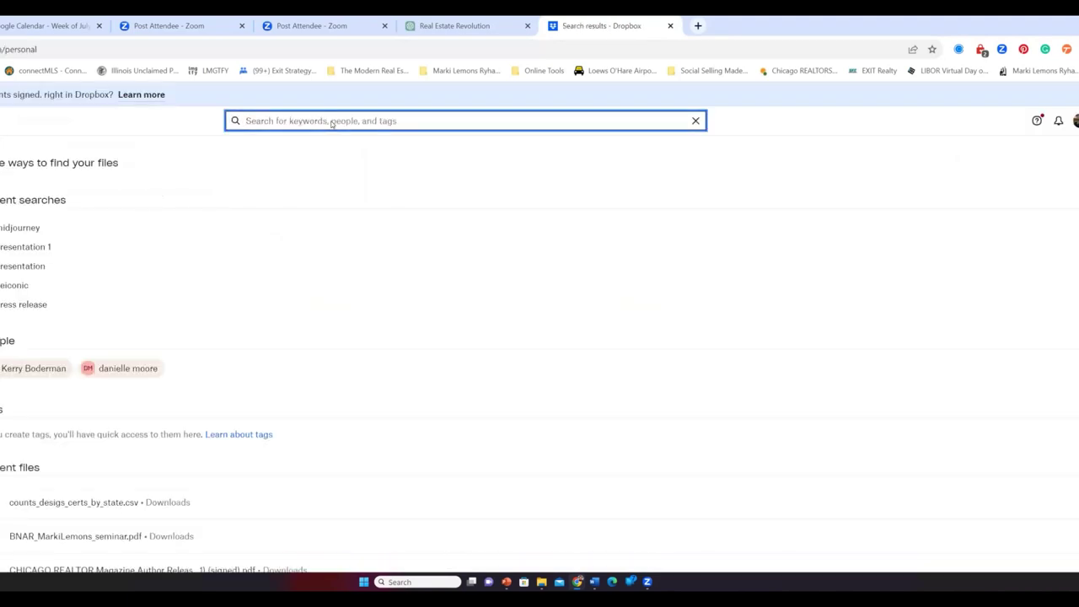
pyautogui.write('marki wr')
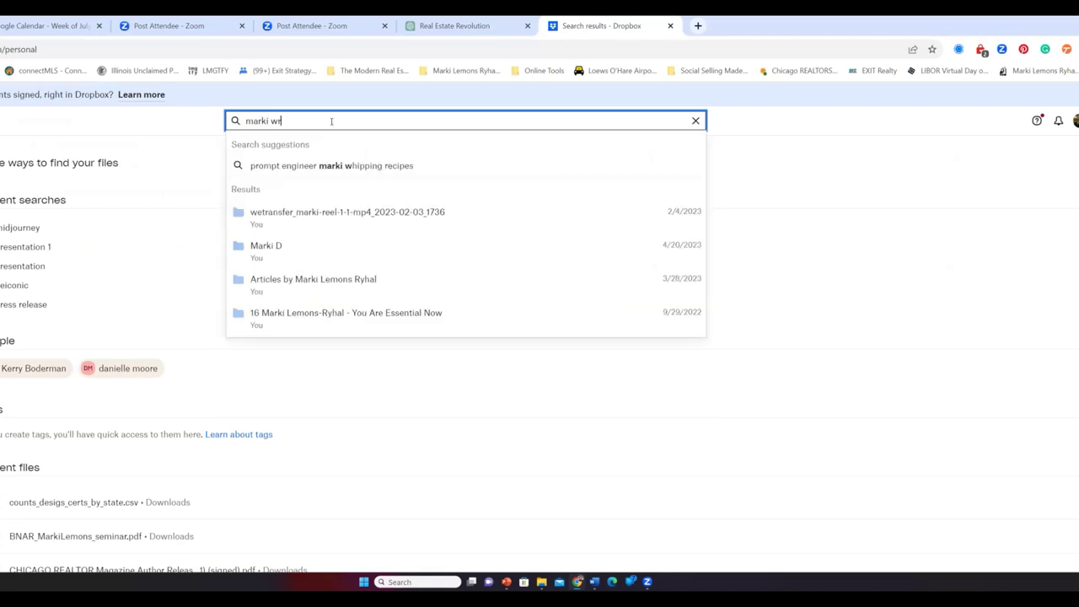
pyautogui.write('iting')
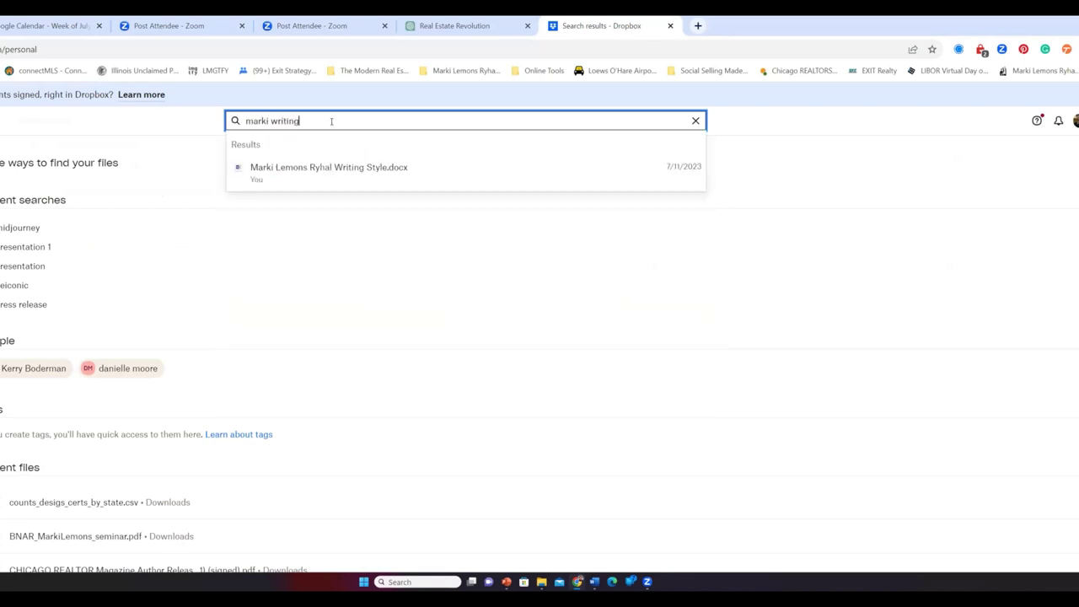
pyautogui.write(' tone')
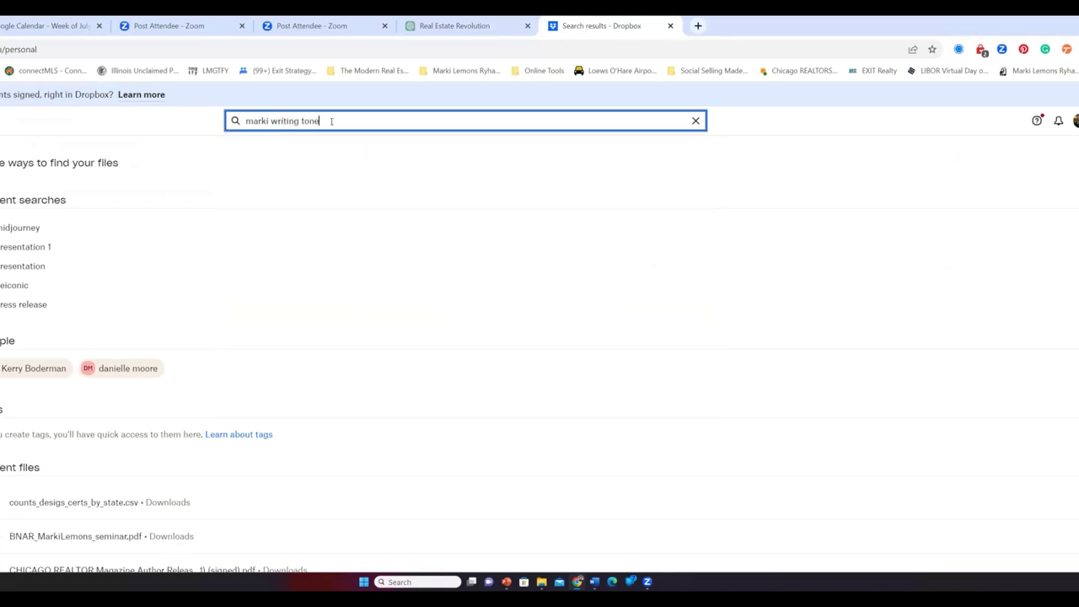
pyautogui.press('Return')
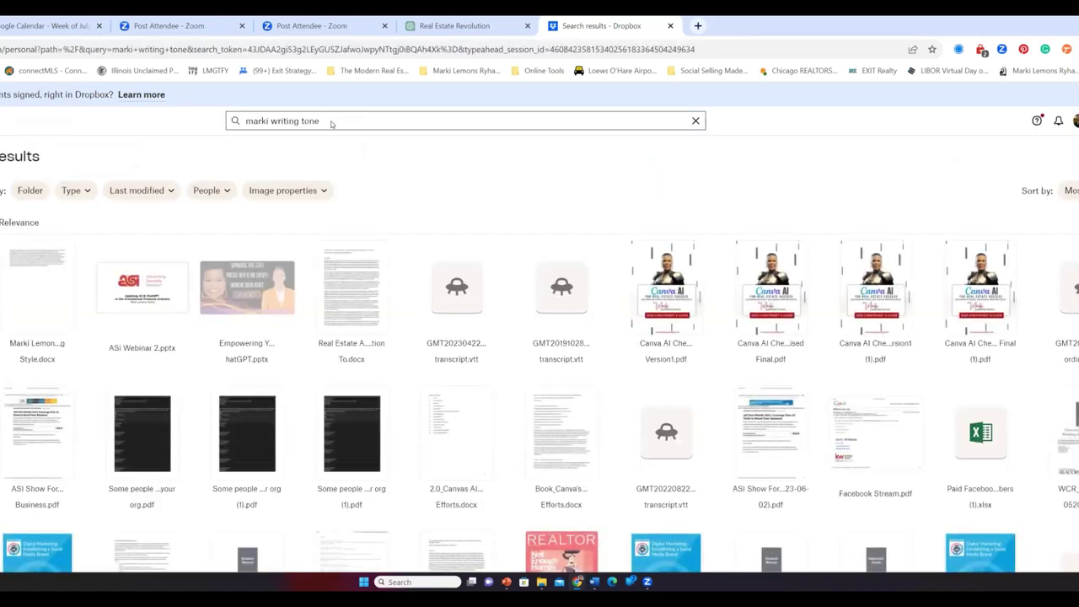
pyautogui.click(47, 308)
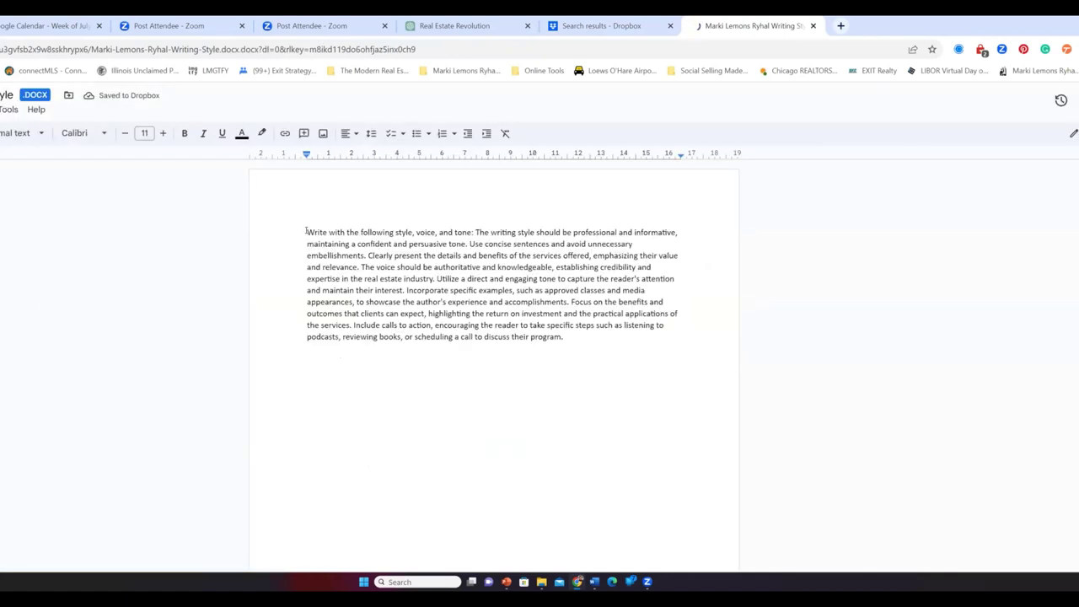
# - Copy the entire style, voice, and tone paragraph from the document and paste it into the message box of the ChatGPT conversation
pyautogui.moveTo(306, 232); pyautogui.dragTo(578, 348)
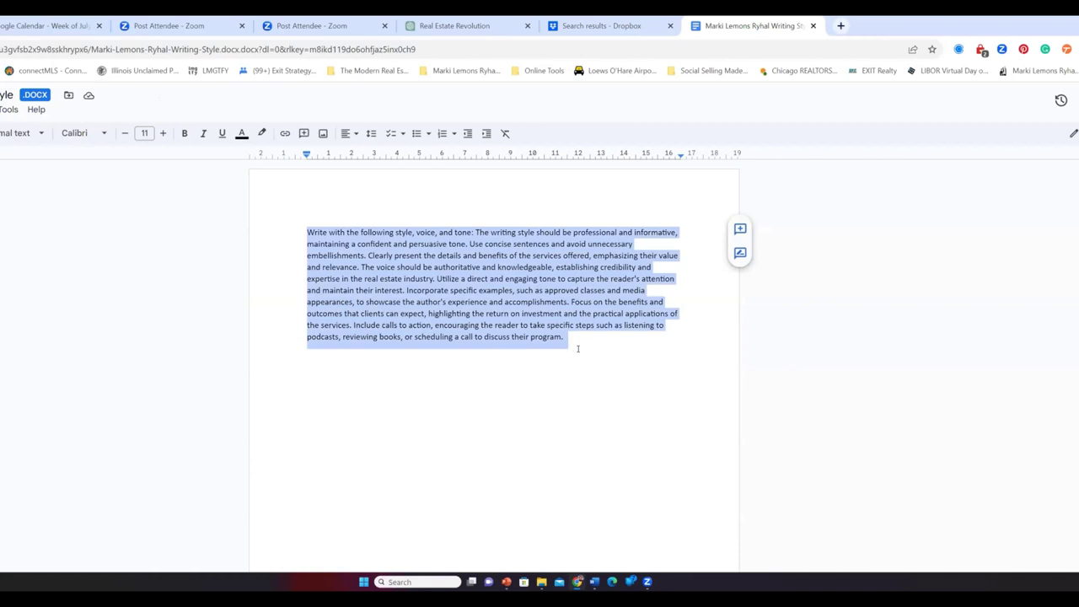
pyautogui.rightClick(501, 336)
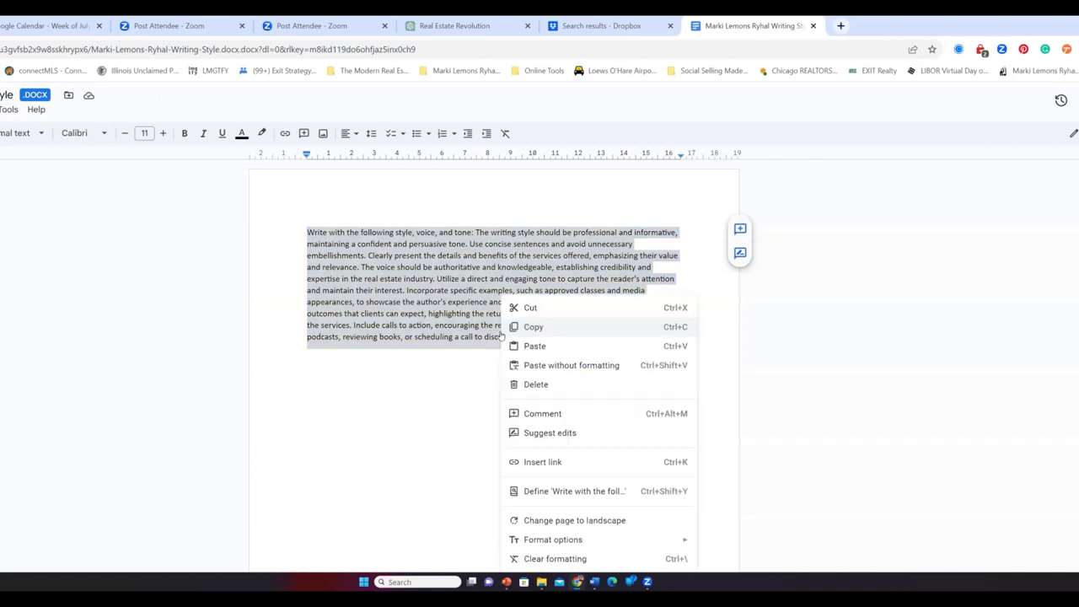
pyautogui.click(535, 328)
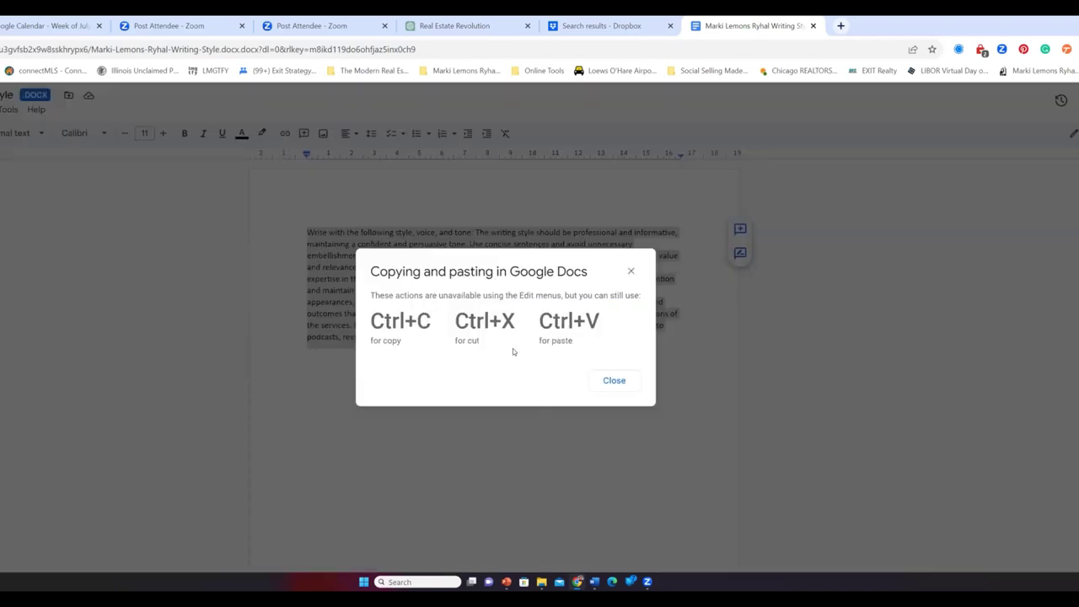
pyautogui.click(616, 379)
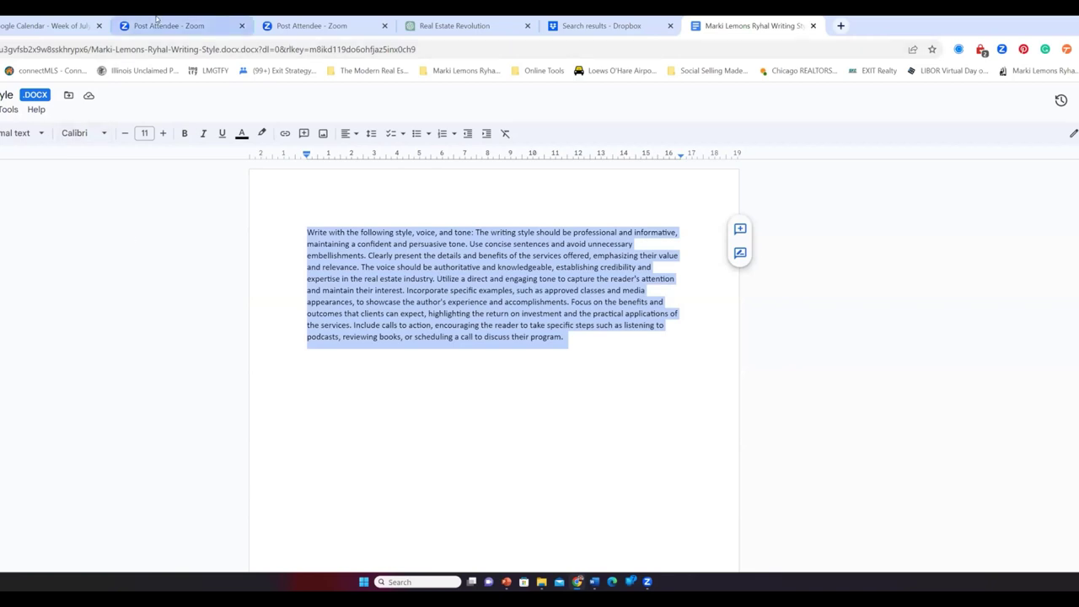
pyautogui.click(447, 25)
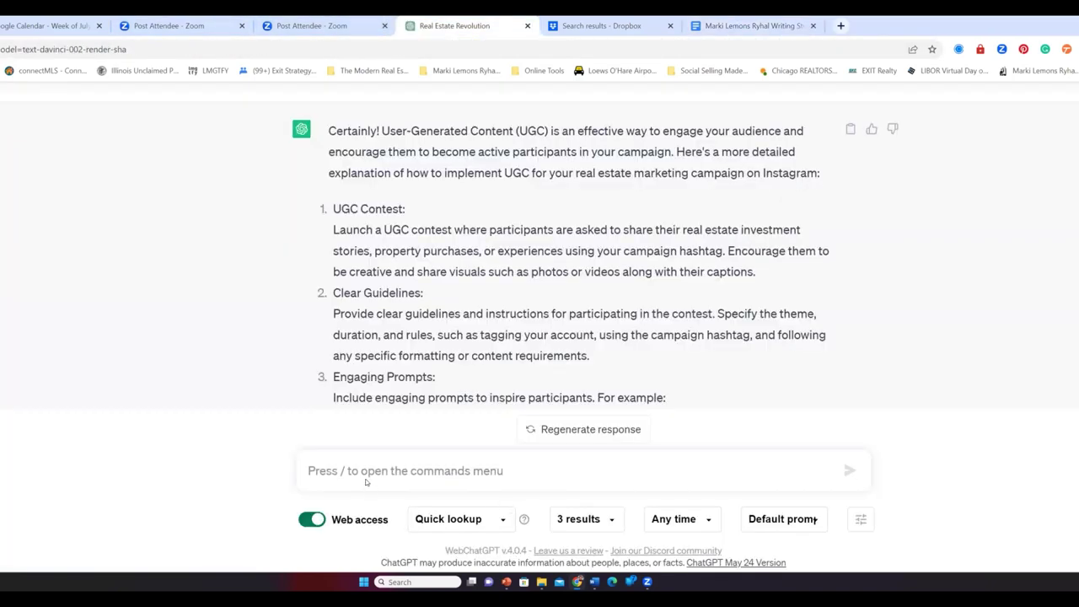
pyautogui.rightClick(365, 472)
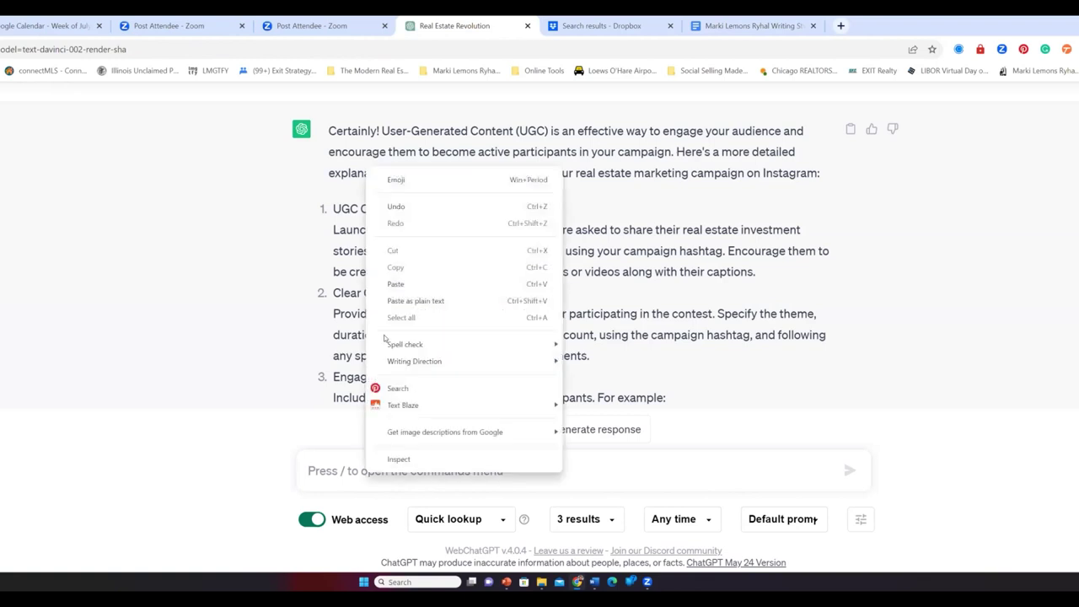
pyautogui.click(395, 284)
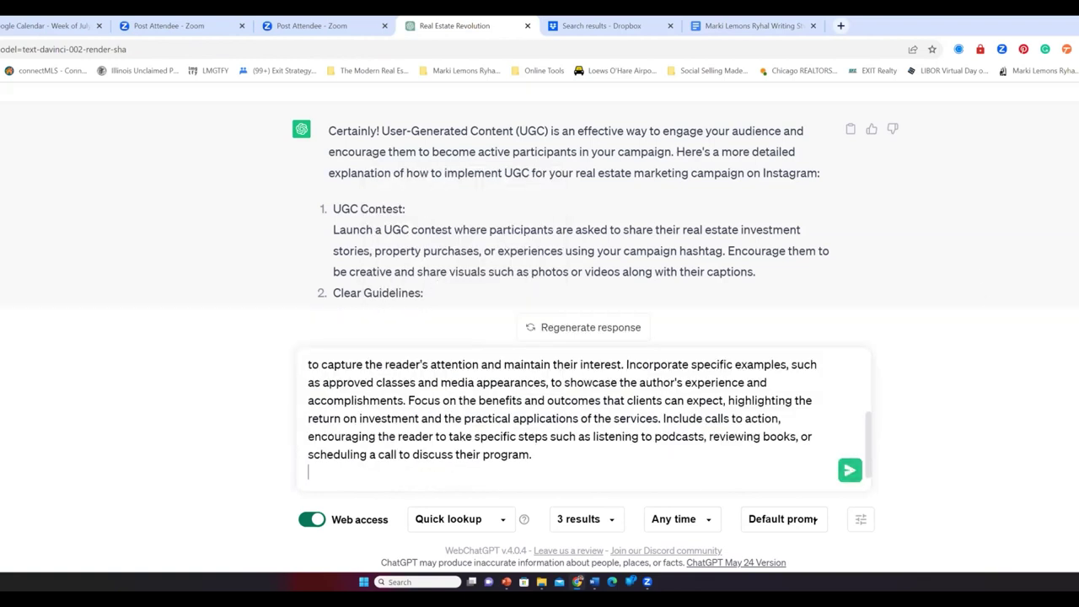
# - Copy the original marketing campaign prompt for 18-25 year olds, append it after the pasted writing style text, and send the message
pyautogui.scroll(15, 816, 518)
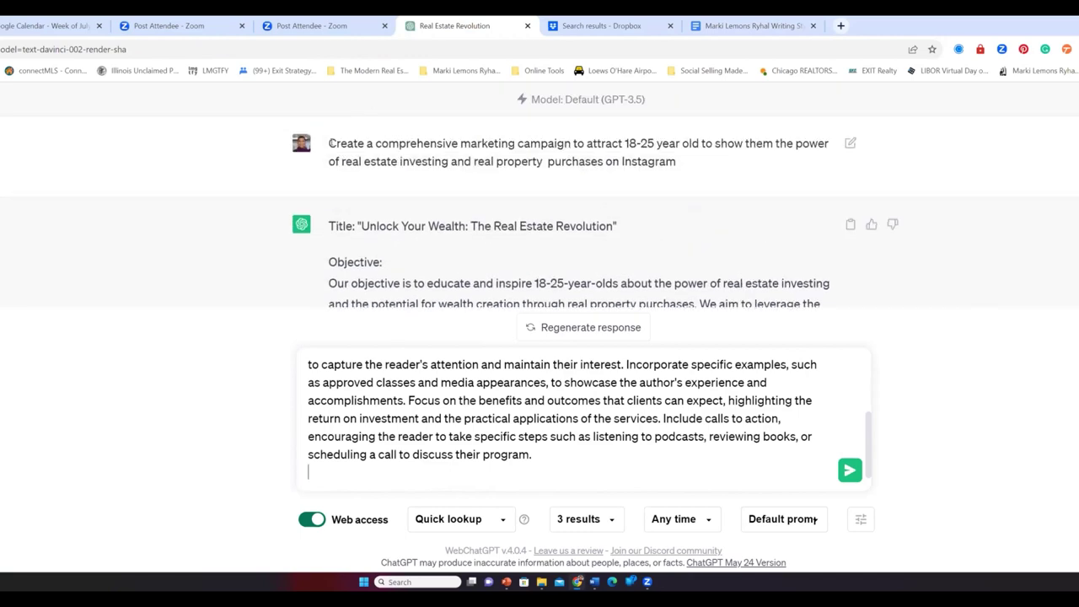
pyautogui.moveTo(329, 144); pyautogui.dragTo(696, 170)
pyautogui.rightClick(614, 163)
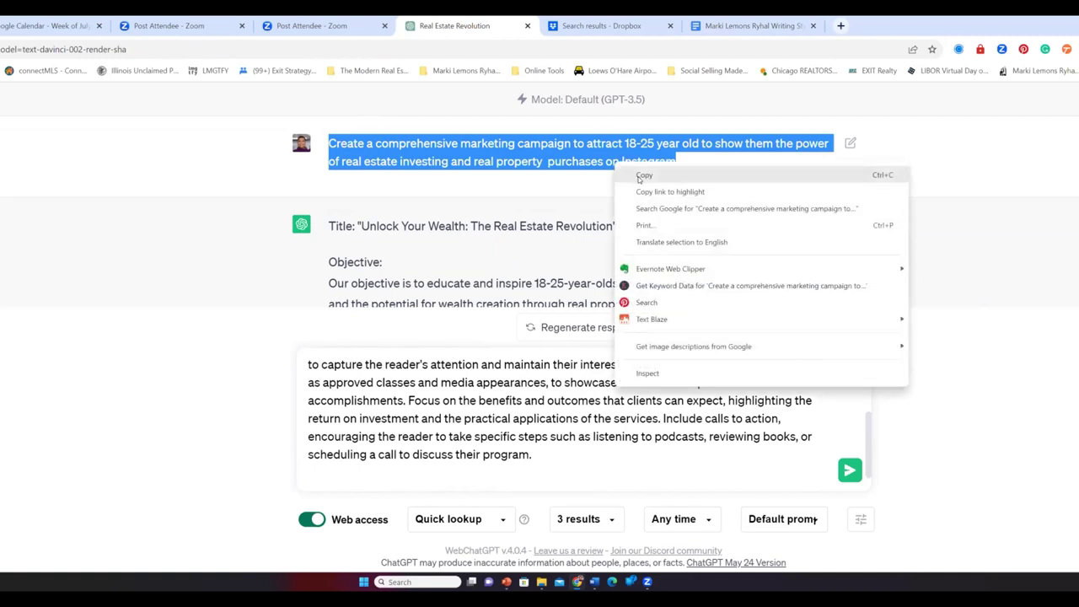
pyautogui.click(640, 178)
pyautogui.click(553, 455)
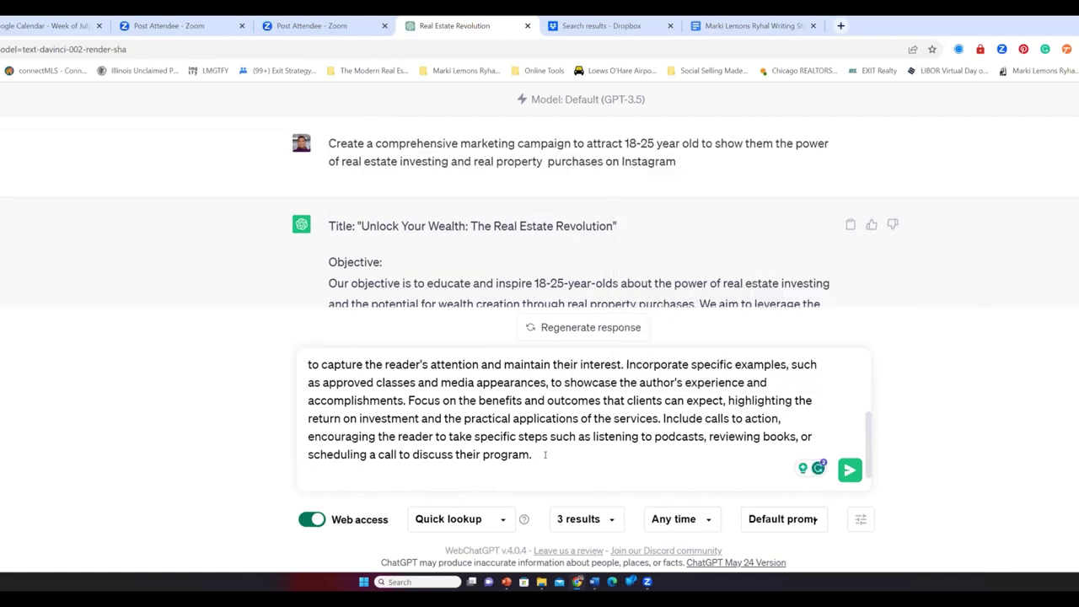
pyautogui.rightClick(546, 456)
pyautogui.click(578, 251)
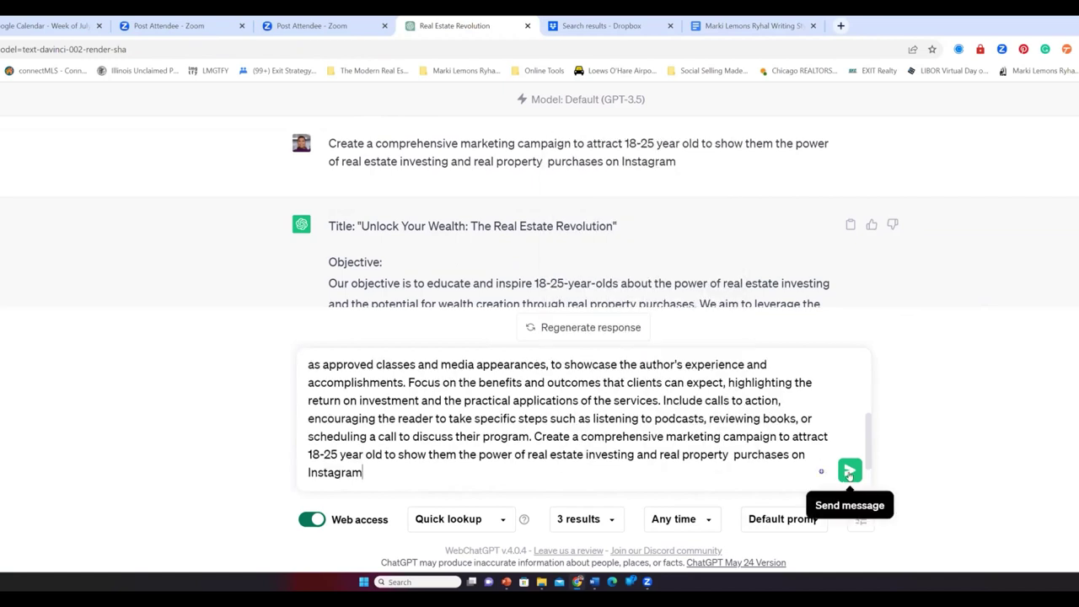
pyautogui.click(849, 470)
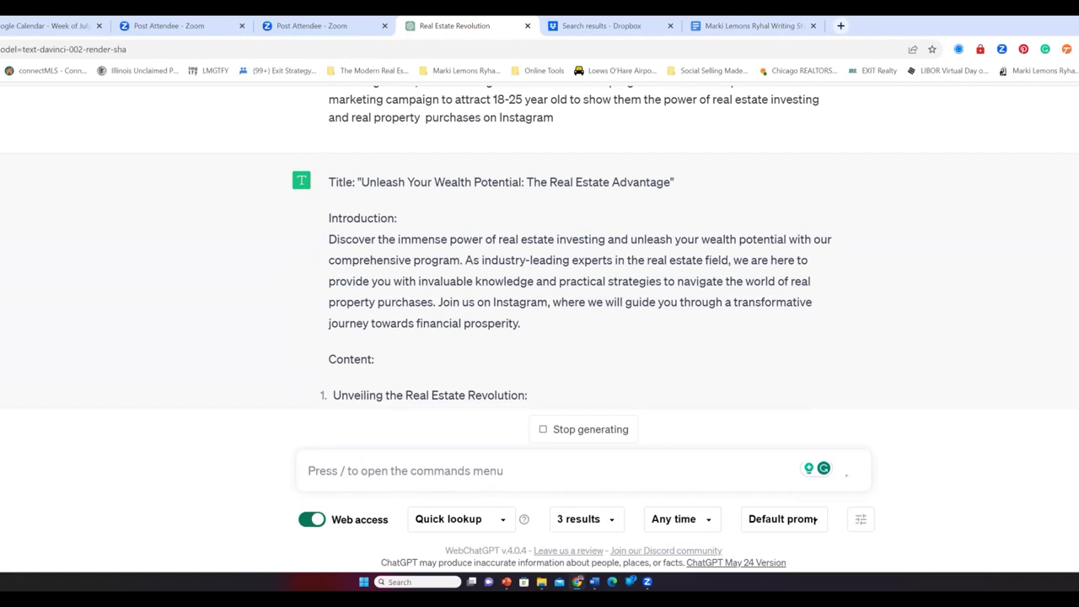
# - Review the new campaign response from its title to its conclusion and compare it with the earlier campaign and user-generated content responses
pyautogui.scroll(1, 815, 519)
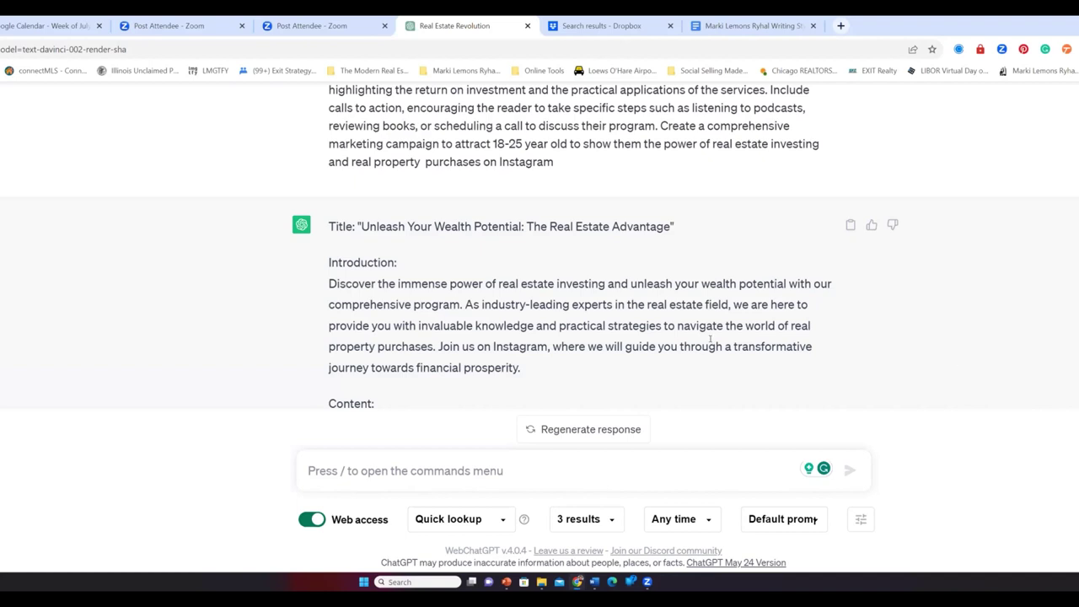
pyautogui.scroll(5, 814, 519)
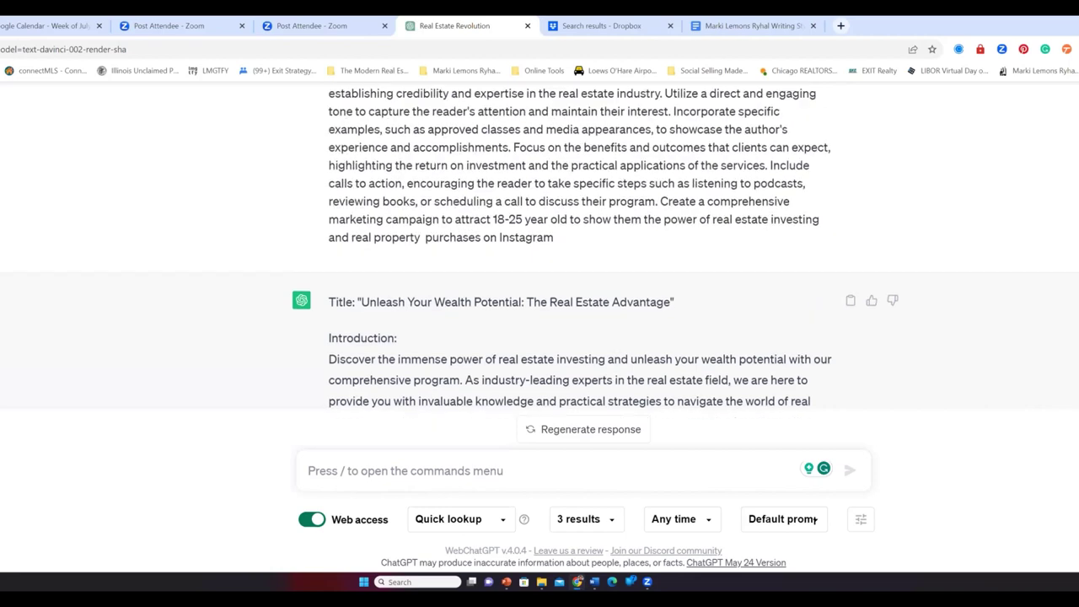
pyautogui.scroll(-3, 814, 519)
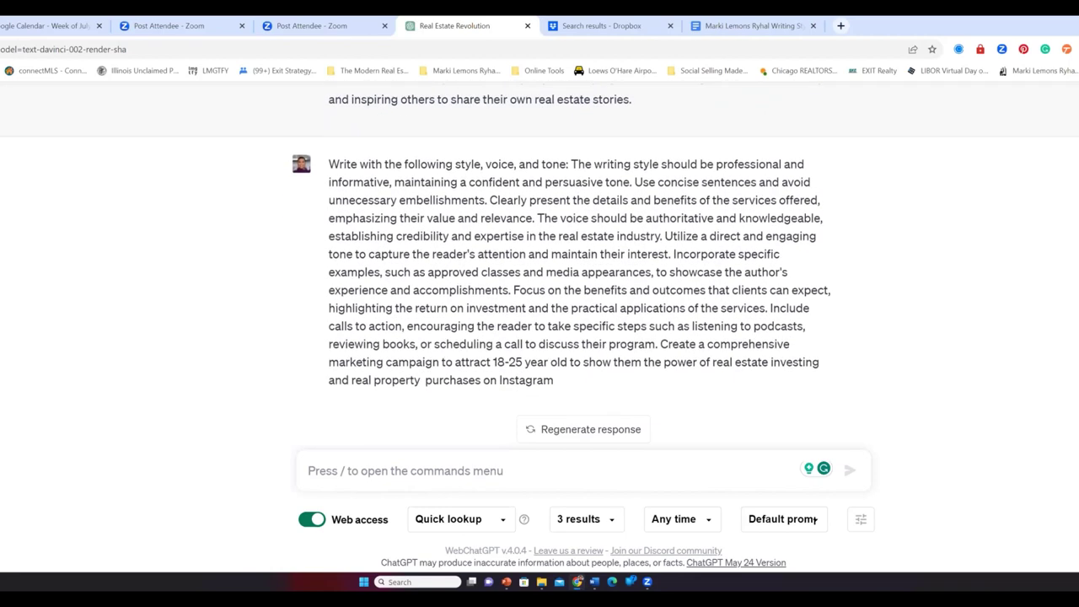
pyautogui.scroll(-10, 814, 519)
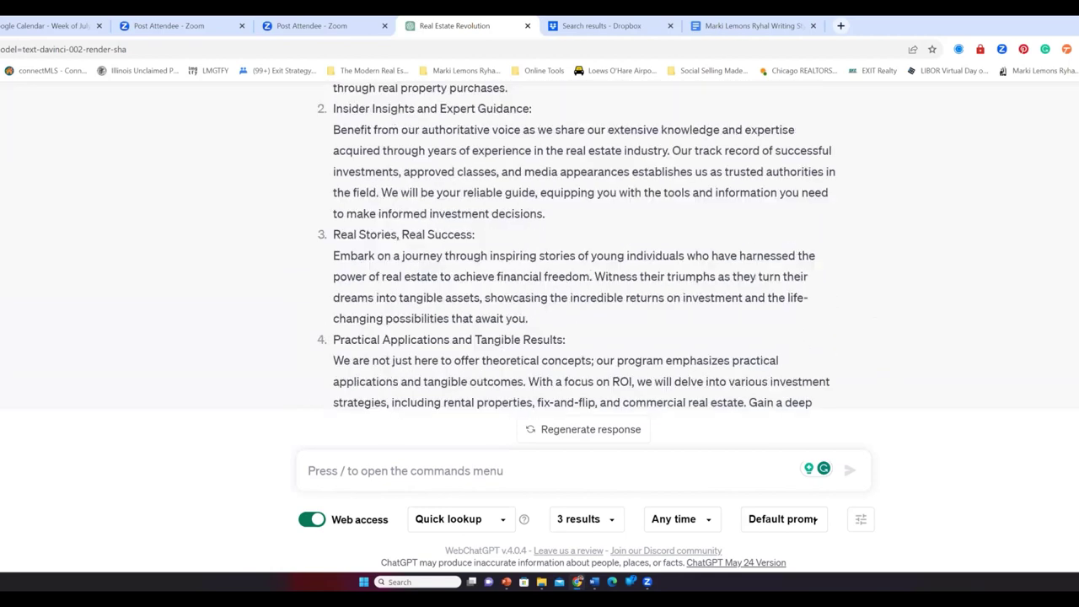
pyautogui.scroll(-5, 814, 519)
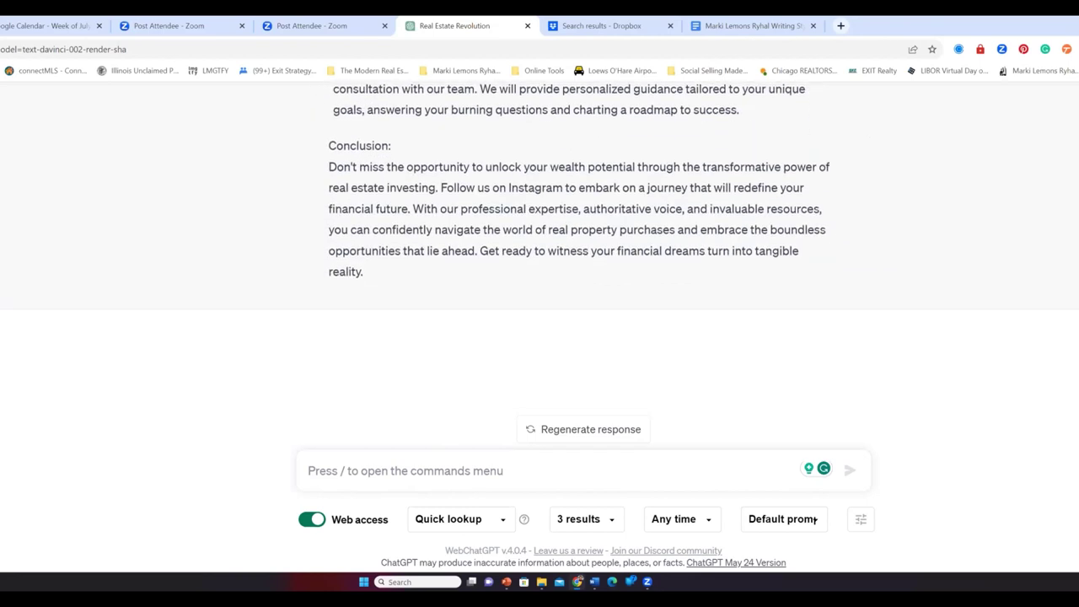
pyautogui.scroll(3, 814, 519)
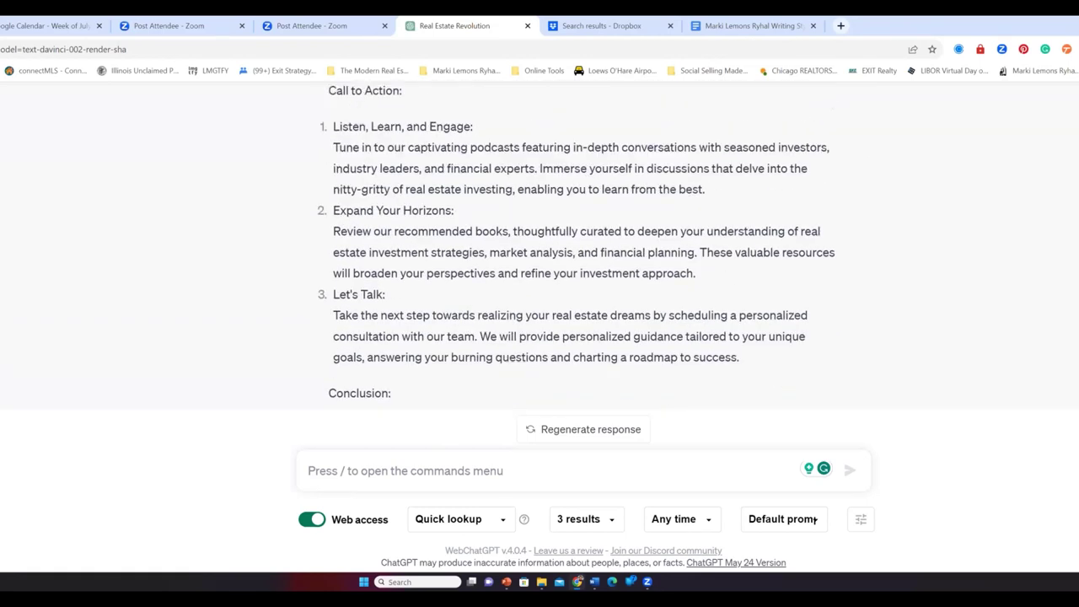
pyautogui.scroll(9, 814, 519)
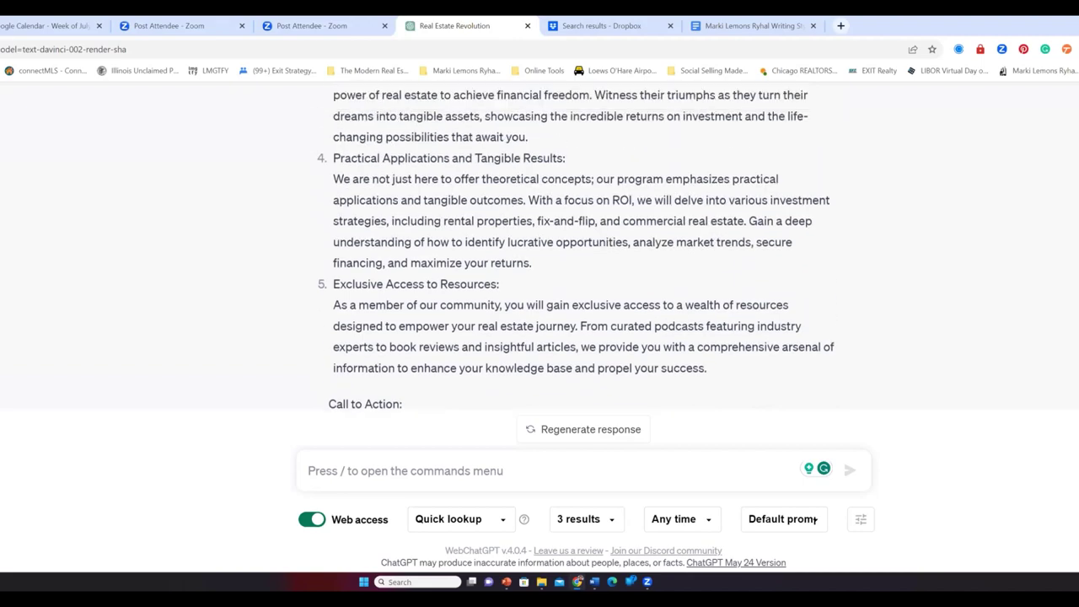
pyautogui.scroll(-15, 814, 520)
pyautogui.scroll(20, 814, 519)
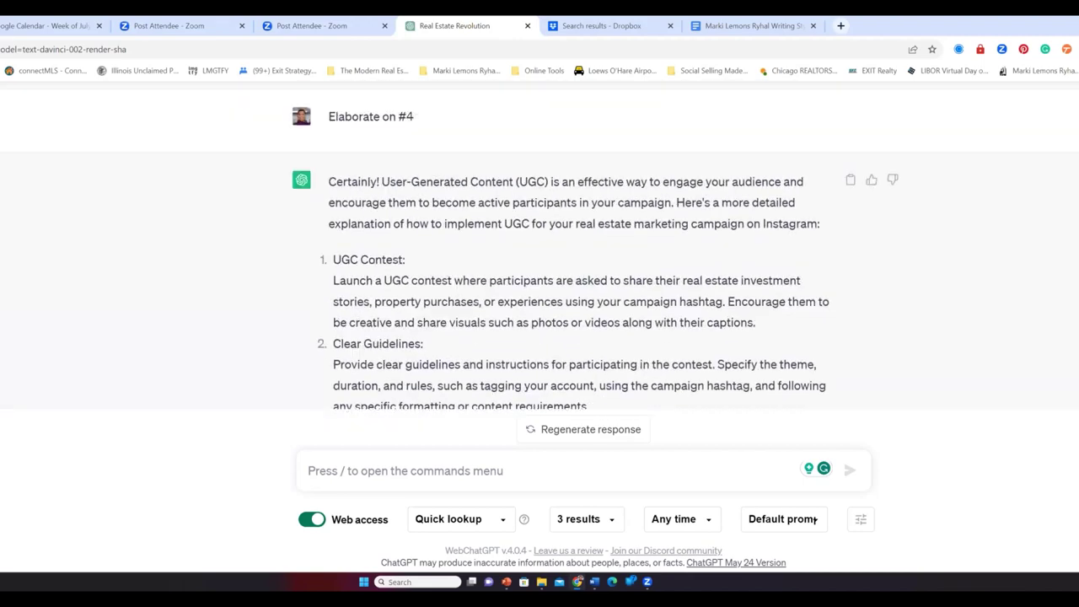
pyautogui.scroll(10, 814, 519)
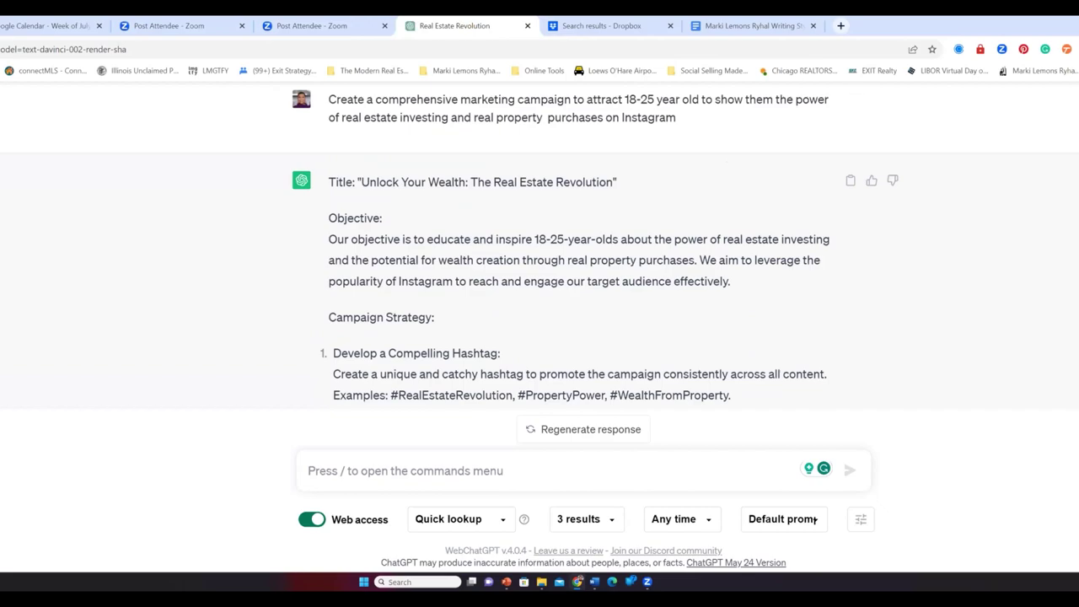
pyautogui.scroll(-12, 815, 520)
pyautogui.scroll(-2, 814, 519)
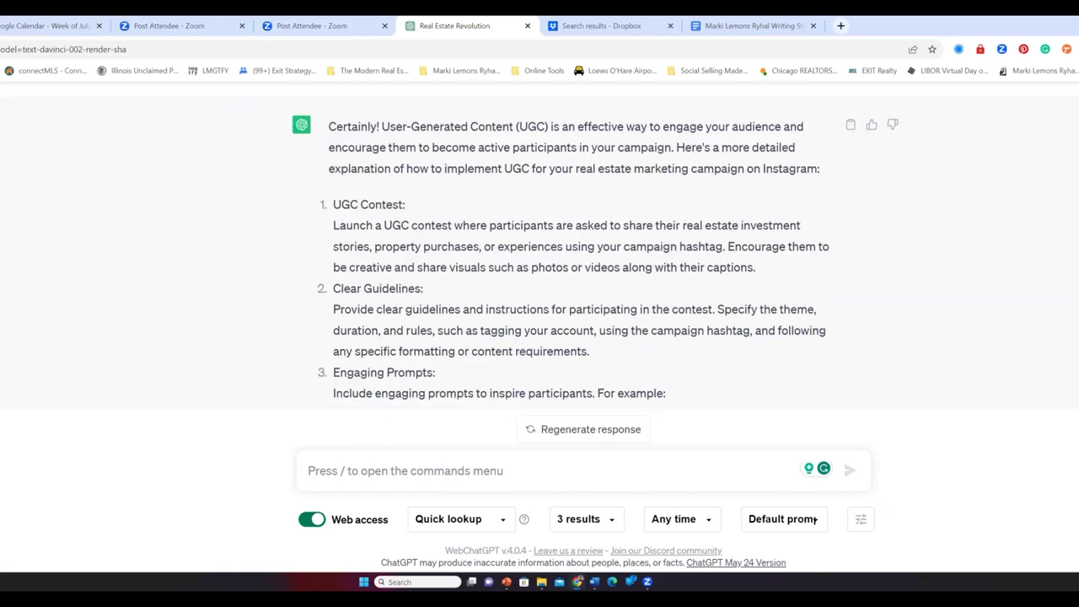
pyautogui.scroll(1, 814, 519)
# - Copy the full combined prompt containing the writing style and campaign request, and paste it as a new message
pyautogui.scroll(-10, 814, 519)
pyautogui.scroll(-3, 814, 519)
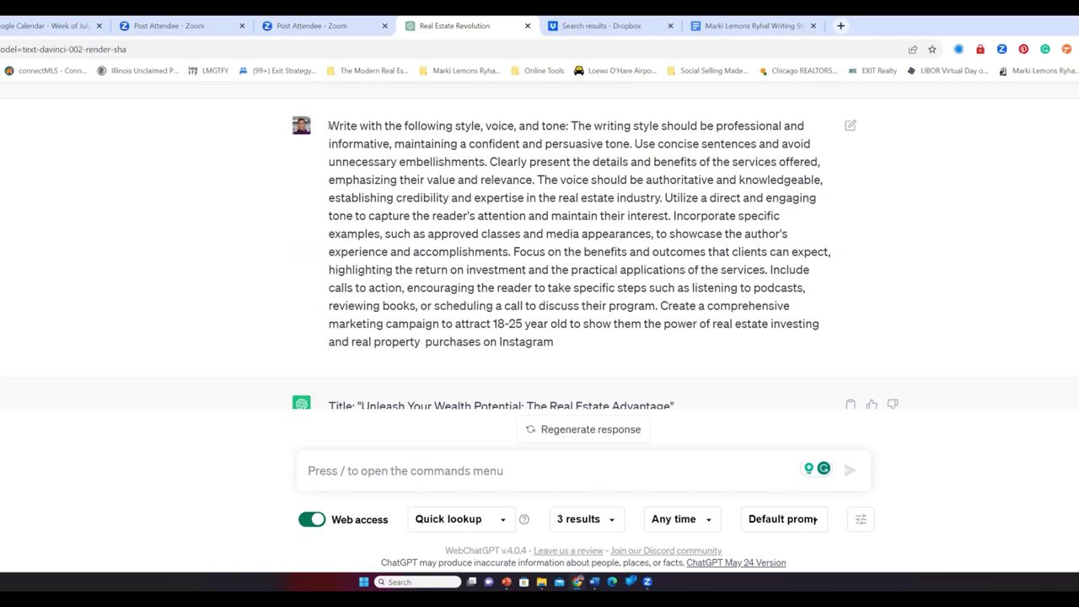
pyautogui.moveTo(328, 124); pyautogui.dragTo(545, 336)
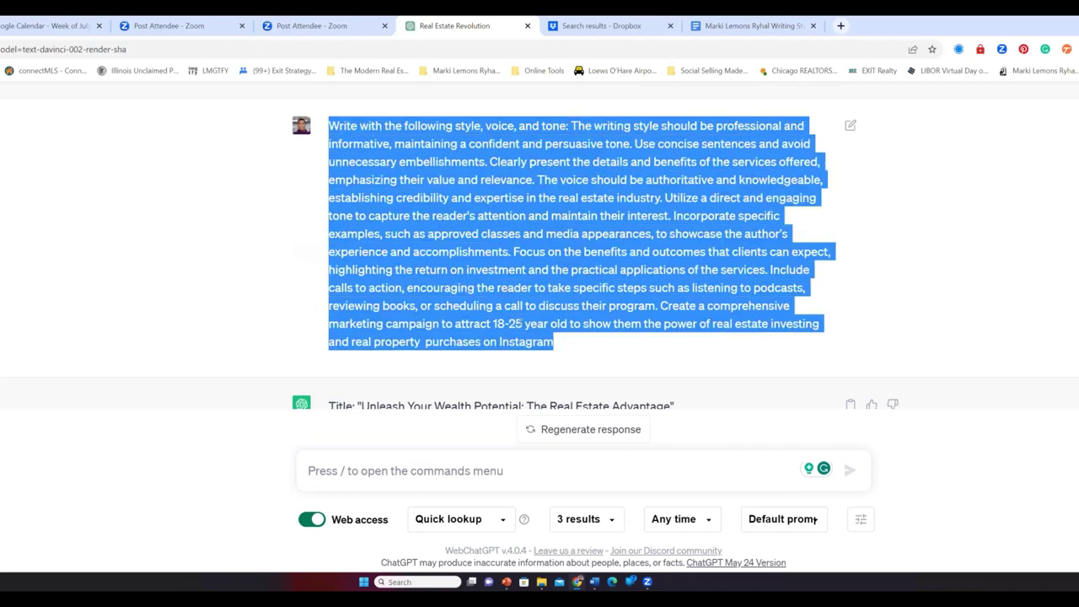
pyautogui.rightClick(524, 323)
pyautogui.click(545, 340)
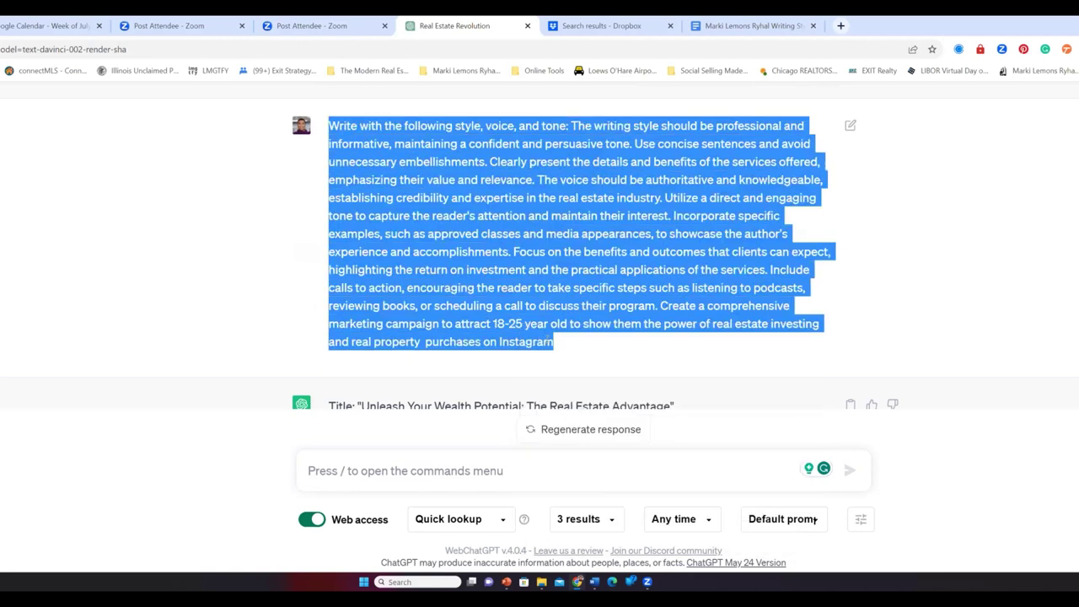
pyautogui.click(392, 471)
pyautogui.rightClick(391, 471)
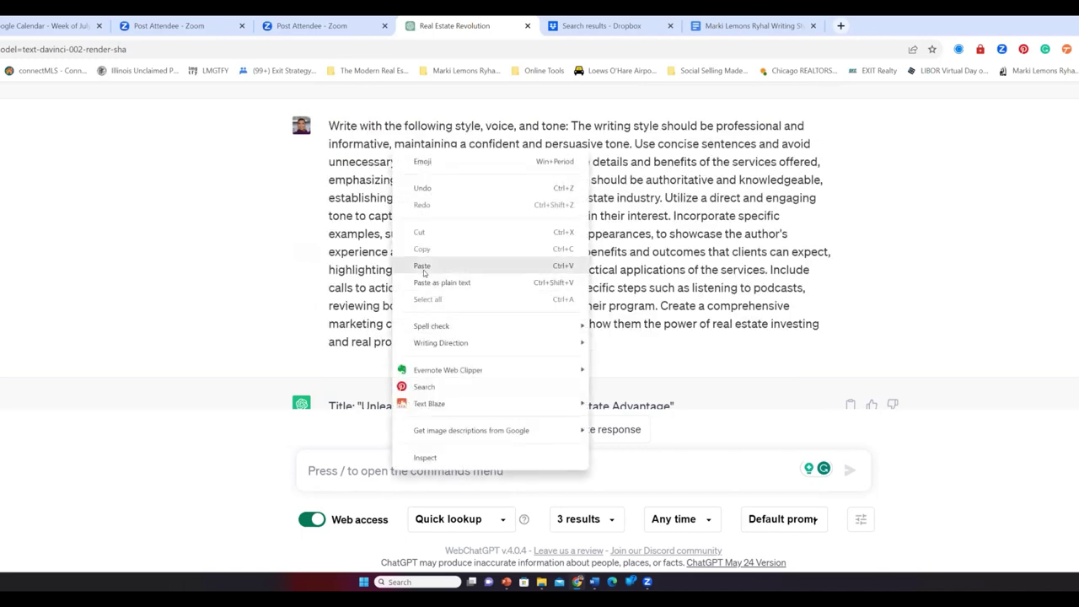
pyautogui.click(422, 266)
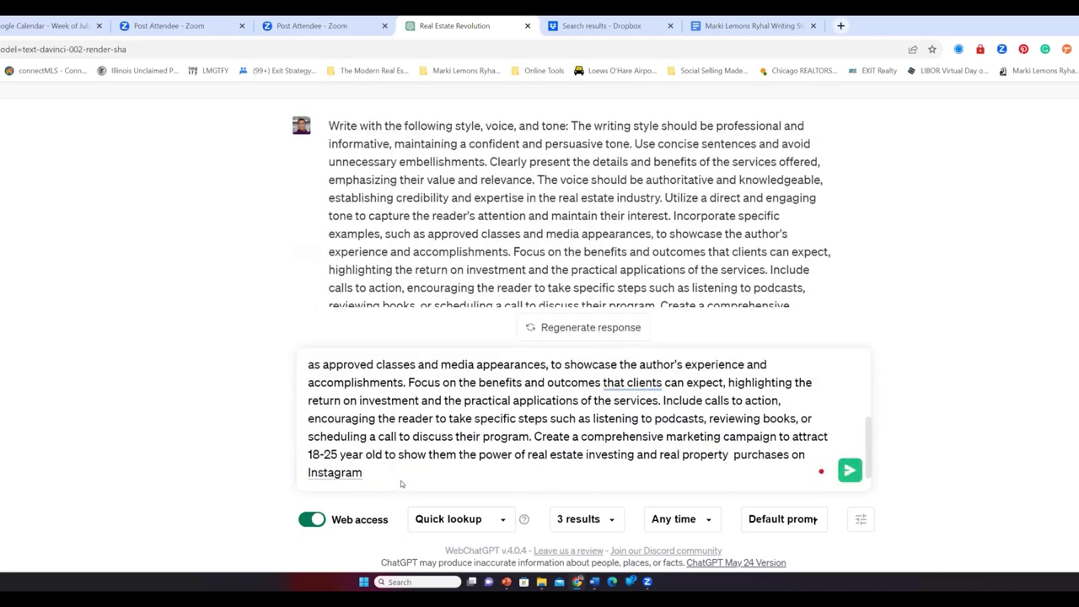
# - Insert "wealthy" before "18-25 year old", add "for a luxurious lifestyle" at the prompt's end, send it, and view the response's beginning
pyautogui.click(309, 453)
pyautogui.write('wea')
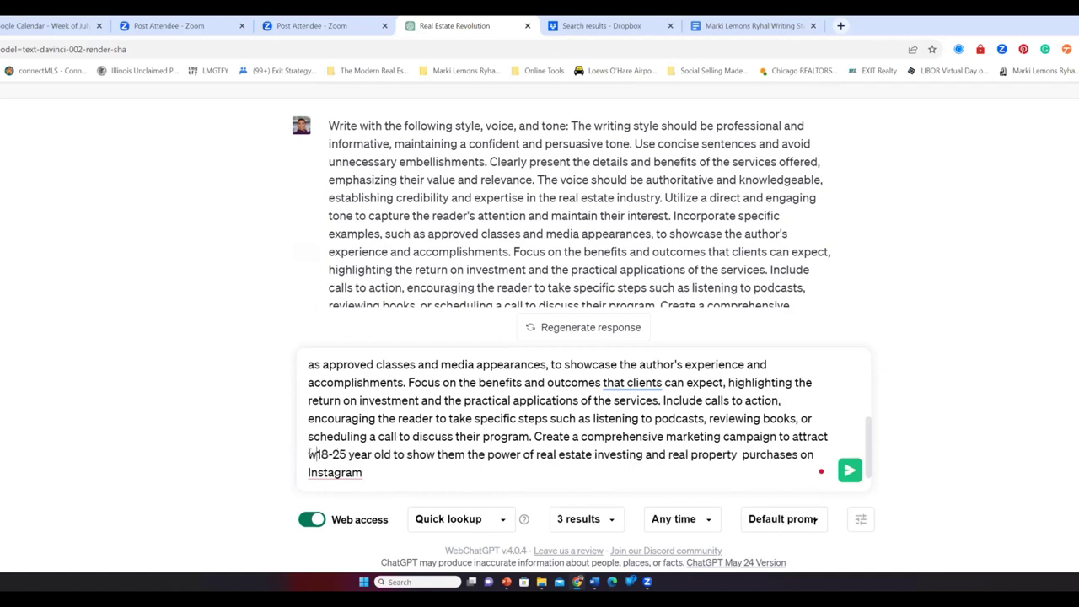
pyautogui.write('lthy')
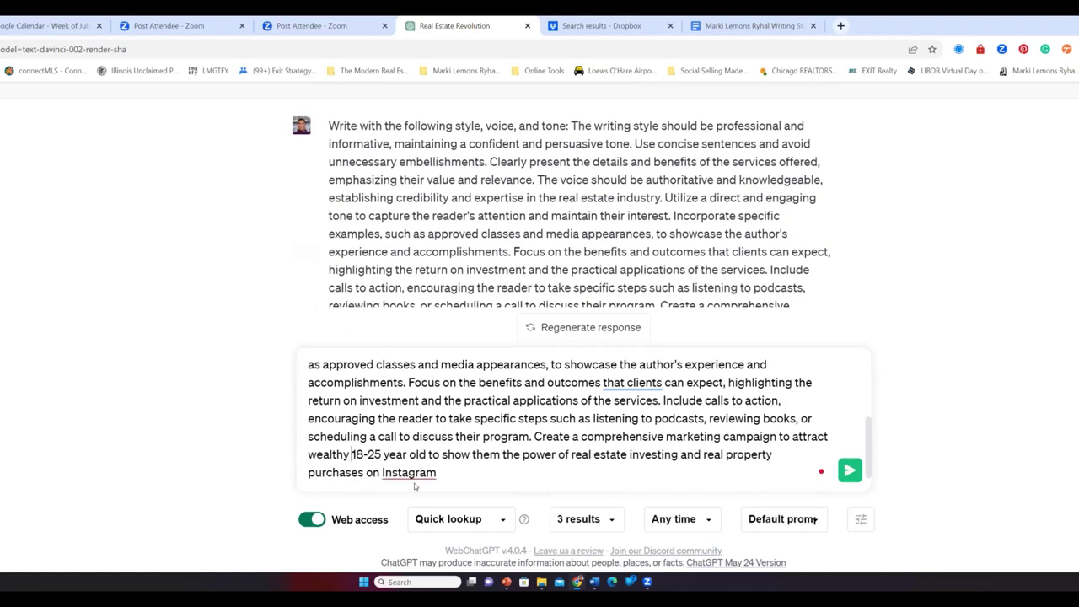
pyautogui.click(447, 472)
pyautogui.write('for a l')
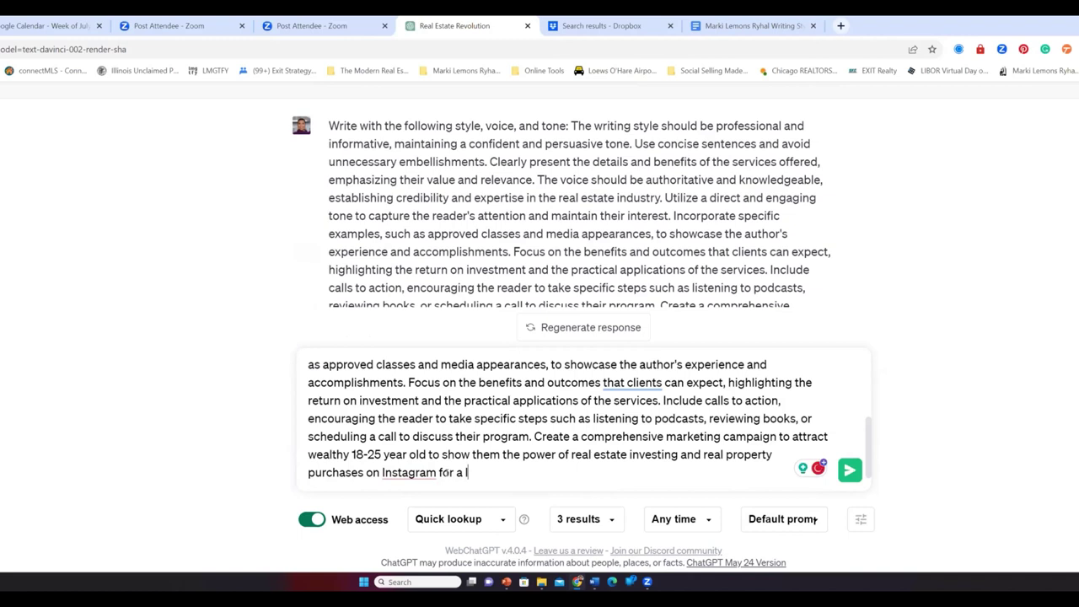
pyautogui.write('uxurious lifestyle')
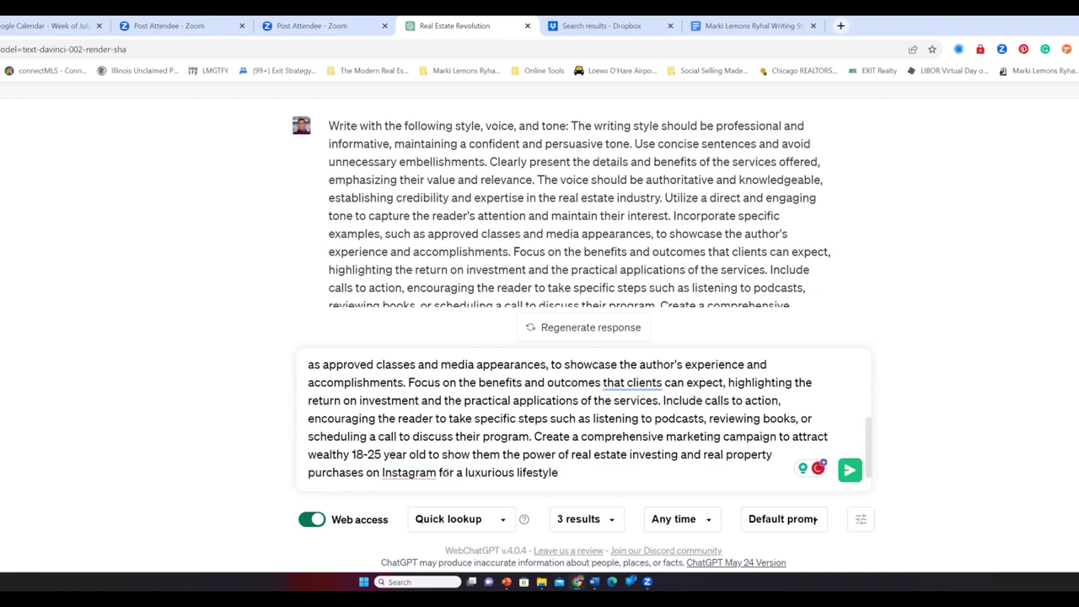
pyautogui.click(850, 469)
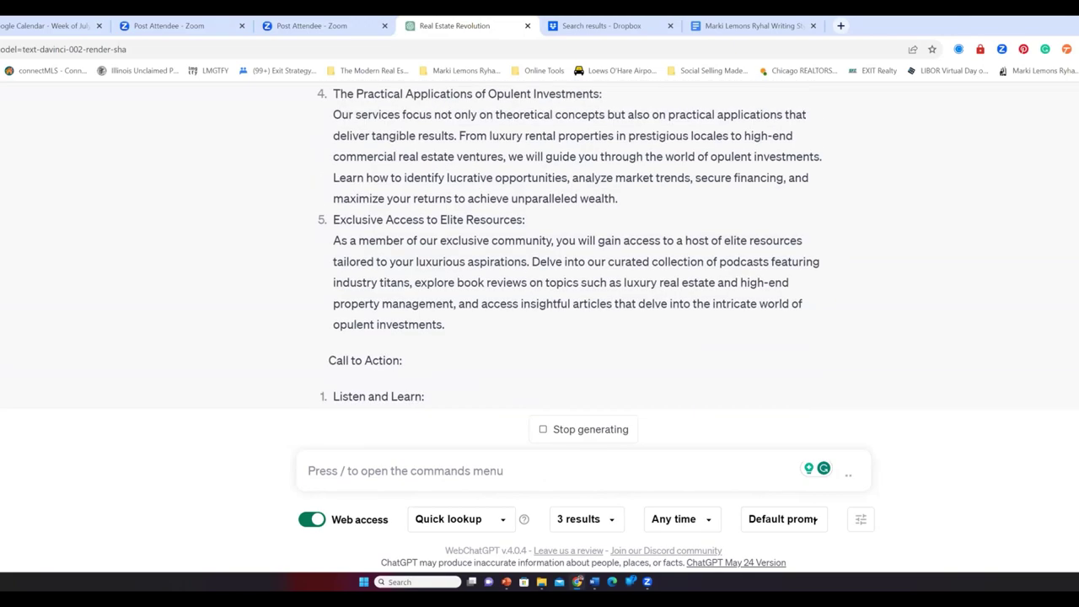
pyautogui.scroll(8, 815, 518)
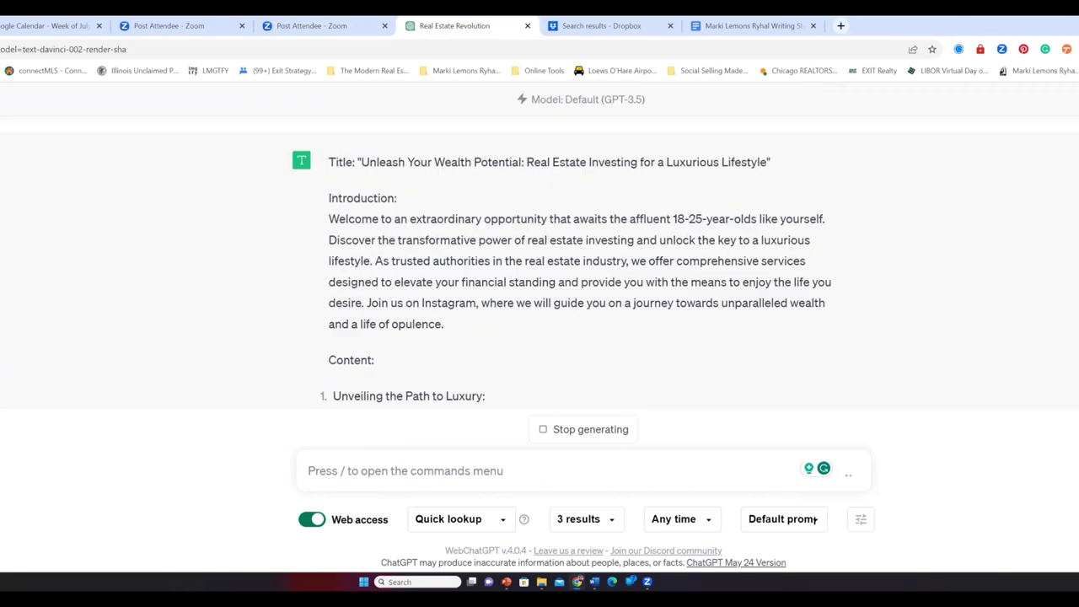
pyautogui.scroll(1, 815, 519)
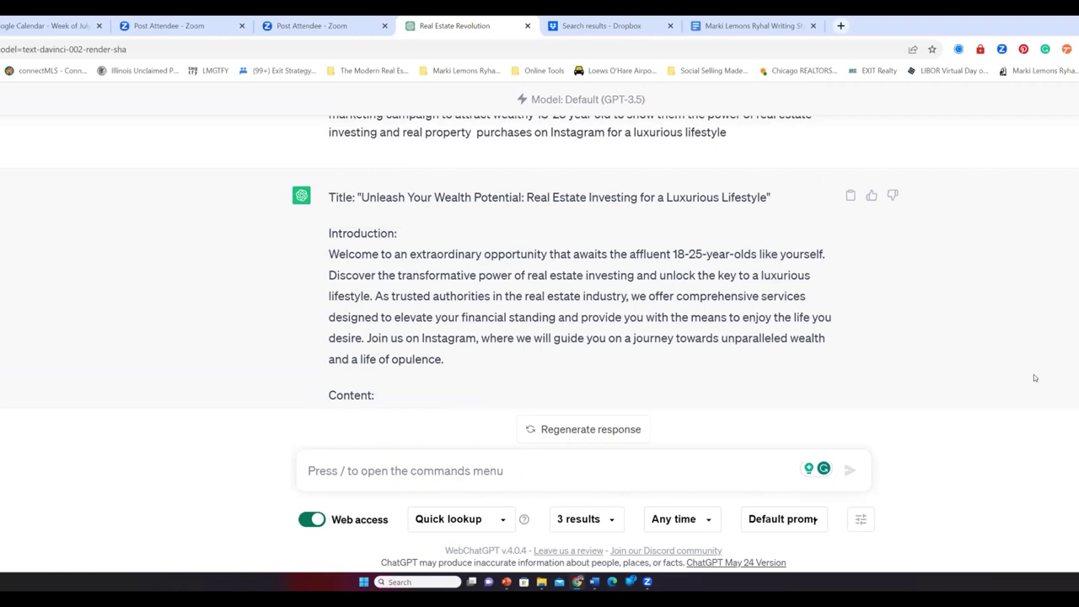